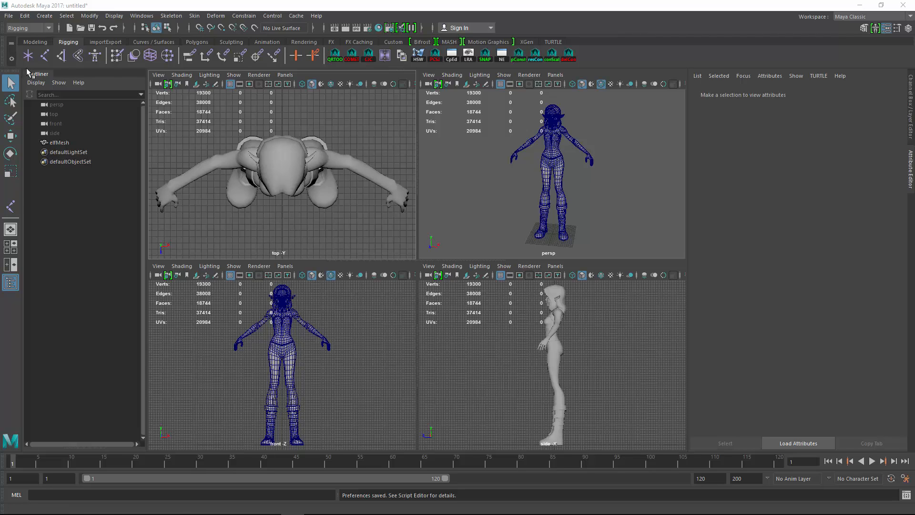
# Step: Create a three-joint chain beside the character's arm in the top view with the Joint Tool
pyautogui.click(45, 56)
pyautogui.keyDown('alt'); pyautogui.moveTo(413, 174); pyautogui.dragTo(257, 172, button='middle'); pyautogui.keyUp('alt')
pyautogui.click(261, 166)
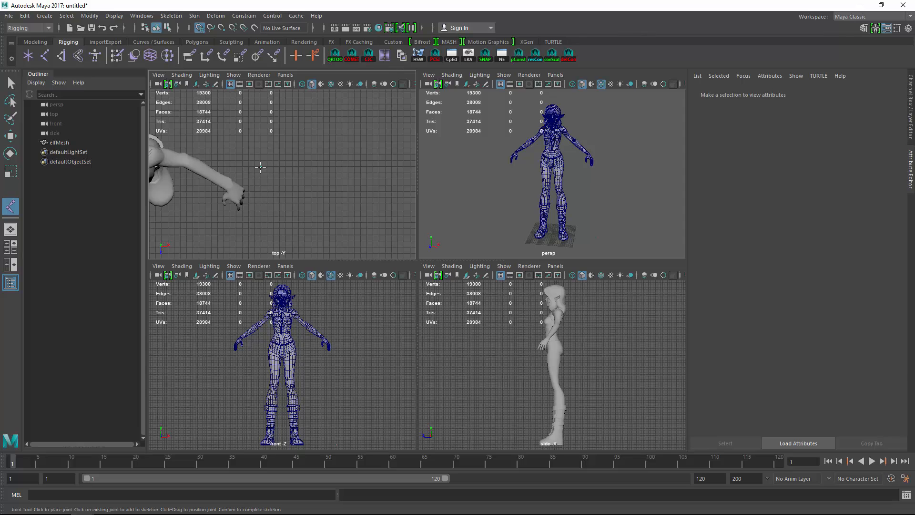
pyautogui.click(298, 167)
pyautogui.press('Return')
# Step: Move the chain's root joint to the character's left shoulder at about X 4.377 and Y 56.296
pyautogui.keyDown('alt'); pyautogui.moveTo(238, 178); pyautogui.dragTo(318, 184, button='middle'); pyautogui.keyUp('alt')
pyautogui.press('w')
pyautogui.moveTo(343, 173); pyautogui.dragTo(235, 161)
pyautogui.moveTo(295, 359); pyautogui.dragTo(297, 267)
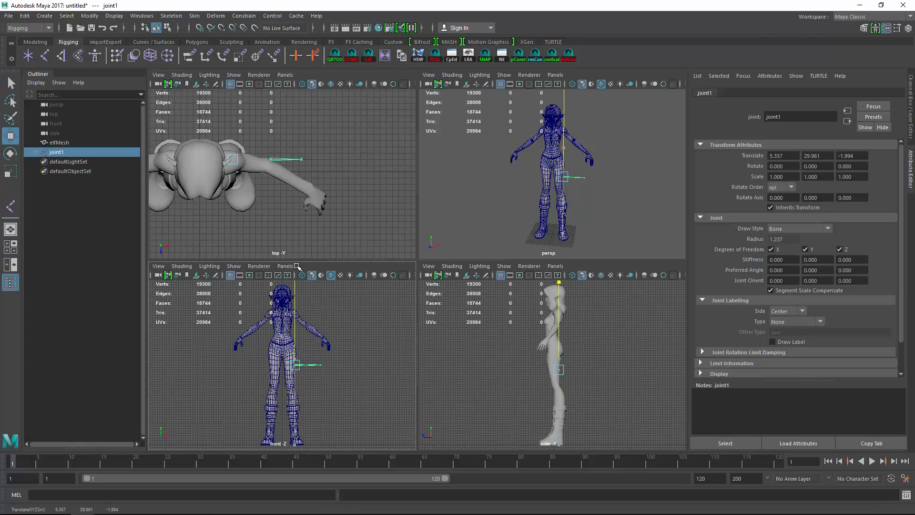
pyautogui.press('f')
pyautogui.keyDown('alt'); pyautogui.moveTo(310, 318); pyautogui.dragTo(384, 322, button='middle'); pyautogui.keyUp('alt')
pyautogui.moveTo(243, 318); pyautogui.dragTo(243, 310)
pyautogui.moveTo(308, 299); pyautogui.dragTo(292, 289)
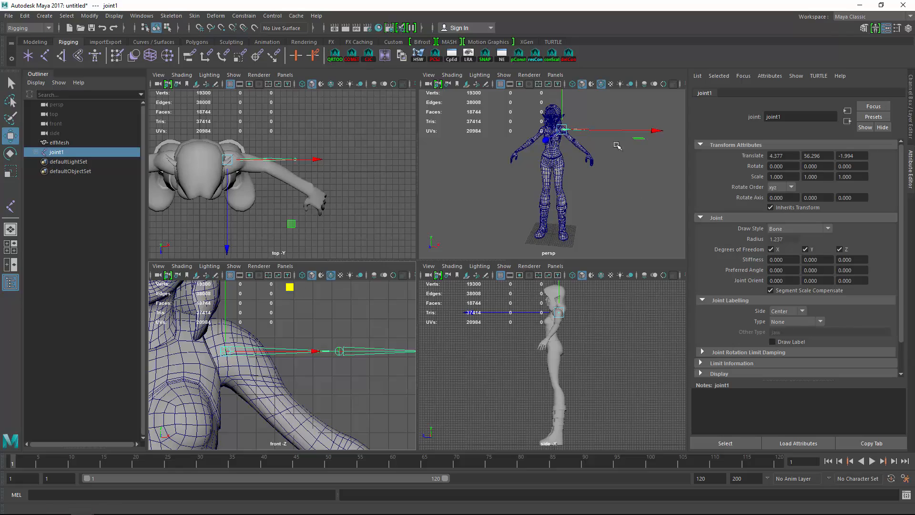
# Step: Adjust the shoulder joint's depth inside the mesh to about Z -1.513
pyautogui.press('f')
pyautogui.keyDown('alt'); pyautogui.moveTo(615, 148); pyautogui.dragTo(446, 170); pyautogui.keyUp('alt')
pyautogui.keyDown('alt'); pyautogui.moveTo(619, 148); pyautogui.dragTo(599, 217); pyautogui.keyUp('alt')
pyautogui.press('space')
pyautogui.moveTo(320, 191); pyautogui.dragTo(322, 191)
# Step: Rotate the shoulder joint around Z to about -41.986 so the chain follows the slope of the arm
pyautogui.keyDown('alt'); pyautogui.moveTo(460, 322); pyautogui.dragTo(424, 251); pyautogui.keyUp('alt')
pyautogui.press('e')
pyautogui.press('space')
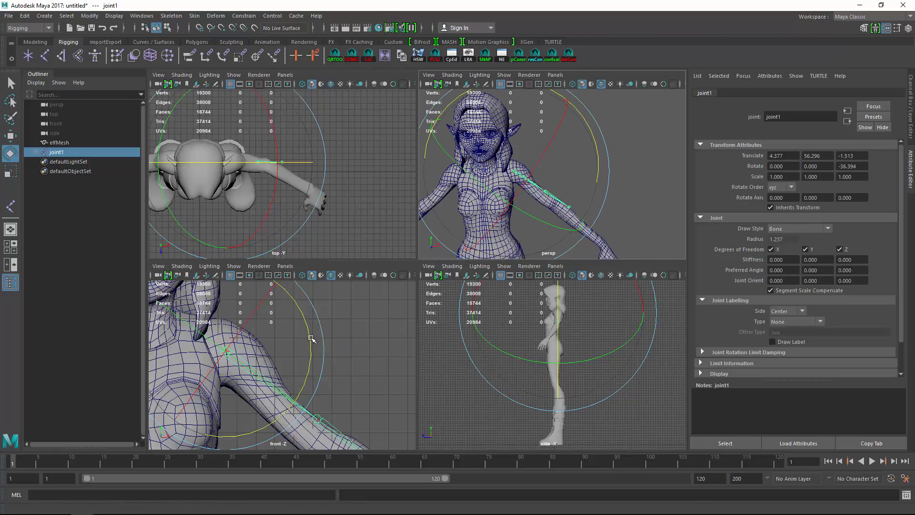
pyautogui.moveTo(310, 338); pyautogui.dragTo(313, 346)
# Step: Slide the elbow and wrist joints outward along the bone in the front view, placing the elbow joint at the mesh's elbow
pyautogui.keyDown('alt'); pyautogui.moveTo(360, 381); pyautogui.dragTo(271, 314, button='middle'); pyautogui.keyUp('alt')
pyautogui.press('space')
pyautogui.keyDown('alt'); pyautogui.moveTo(272, 312); pyautogui.dragTo(276, 224, button='right'); pyautogui.keyUp('alt')
pyautogui.keyDown('alt'); pyautogui.moveTo(276, 224); pyautogui.dragTo(247, 222, button='middle'); pyautogui.keyUp('alt')
pyautogui.press('q')
pyautogui.click(336, 266)
pyautogui.keyDown('shift'); pyautogui.click(411, 334); pyautogui.keyUp('shift')
pyautogui.press('w')
pyautogui.moveTo(432, 350); pyautogui.dragTo(455, 370)
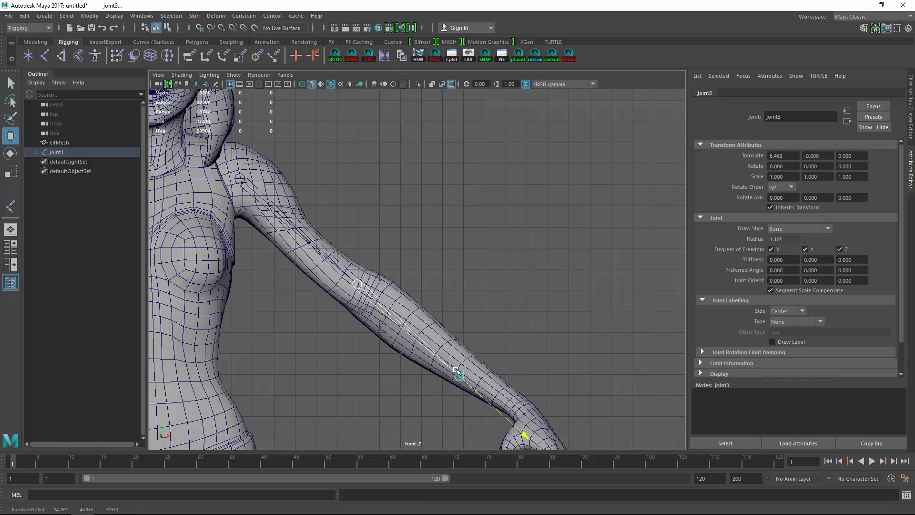
# Step: Slide the wrist joint along the forearm bone until it reaches the mesh's wrist
pyautogui.press('q')
pyautogui.click(478, 392)
pyautogui.press('w')
pyautogui.keyDown('alt'); pyautogui.moveTo(522, 361); pyautogui.dragTo(432, 259, button='middle'); pyautogui.keyUp('alt')
pyautogui.moveTo(419, 318); pyautogui.dragTo(456, 339)
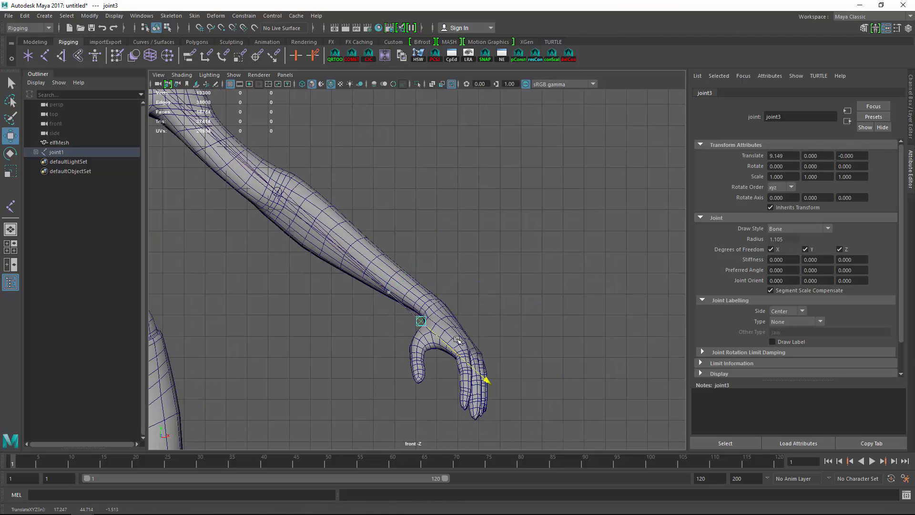
# Step: Rotate the shoulder joint slightly around Y in the perspective view to run the bone through the upper arm
pyautogui.keyDown('alt'); pyautogui.moveTo(328, 250); pyautogui.dragTo(416, 303); pyautogui.keyUp('alt')
pyautogui.press('q')
pyautogui.click(343, 241)
pyautogui.click(353, 237)
pyautogui.press('space')
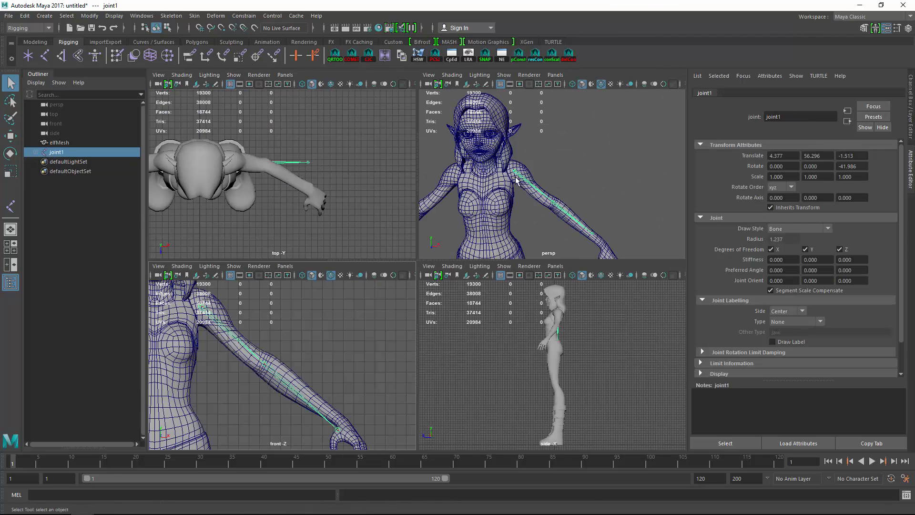
pyautogui.keyDown('alt'); pyautogui.moveTo(634, 179); pyautogui.dragTo(559, 178); pyautogui.keyUp('alt')
pyautogui.press('space')
pyautogui.keyDown('alt'); pyautogui.moveTo(454, 285); pyautogui.dragTo(456, 260, button='middle'); pyautogui.keyUp('alt')
pyautogui.keyDown('alt'); pyautogui.moveTo(457, 260); pyautogui.dragTo(569, 270, button='right'); pyautogui.keyUp('alt')
pyautogui.keyDown('alt'); pyautogui.moveTo(464, 212); pyautogui.dragTo(482, 265); pyautogui.keyUp('alt')
pyautogui.press('e')
pyautogui.keyDown('alt'); pyautogui.moveTo(412, 194); pyautogui.dragTo(375, 207); pyautogui.keyUp('alt')
# Step: Slide the elbow joint along its local X axis to match the bend of the mesh's elbow
pyautogui.press('q')
pyautogui.click(423, 309)
pyautogui.press('w')
pyautogui.moveTo(422, 374); pyautogui.dragTo(421, 378)
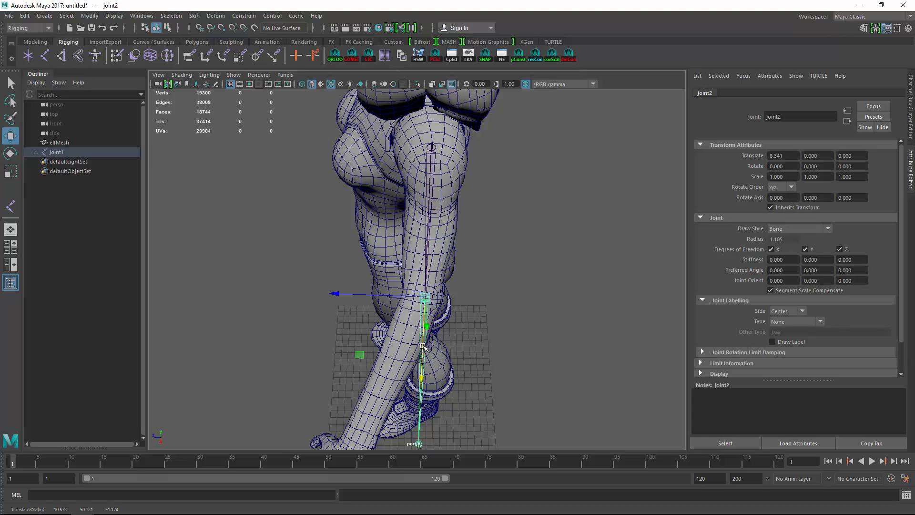
# Step: Rotate the shoulder joint around Y to about -3.572 and move it in depth to about Z -1.549
pyautogui.keyDown('alt'); pyautogui.moveTo(534, 389); pyautogui.dragTo(562, 350); pyautogui.keyUp('alt')
pyautogui.press('Up')
pyautogui.press('e')
pyautogui.press('w')
pyautogui.press('Down')
pyautogui.keyDown('alt'); pyautogui.moveTo(467, 170); pyautogui.dragTo(357, 138); pyautogui.keyUp('alt')
pyautogui.press('Up')
pyautogui.keyDown('alt'); pyautogui.moveTo(419, 153); pyautogui.dragTo(470, 177); pyautogui.keyUp('alt')
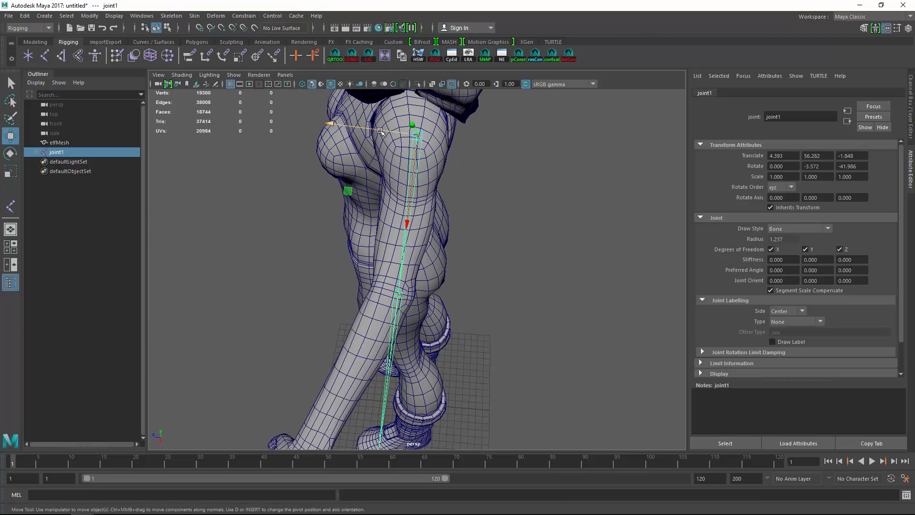
pyautogui.moveTo(378, 127); pyautogui.dragTo(373, 127)
# Step: Refine the shoulder joint's Y rotation to about -4.23 so the bone stays centred in the upper arm
pyautogui.keyDown('alt'); pyautogui.moveTo(489, 267); pyautogui.dragTo(448, 260); pyautogui.keyUp('alt')
pyautogui.press('e')
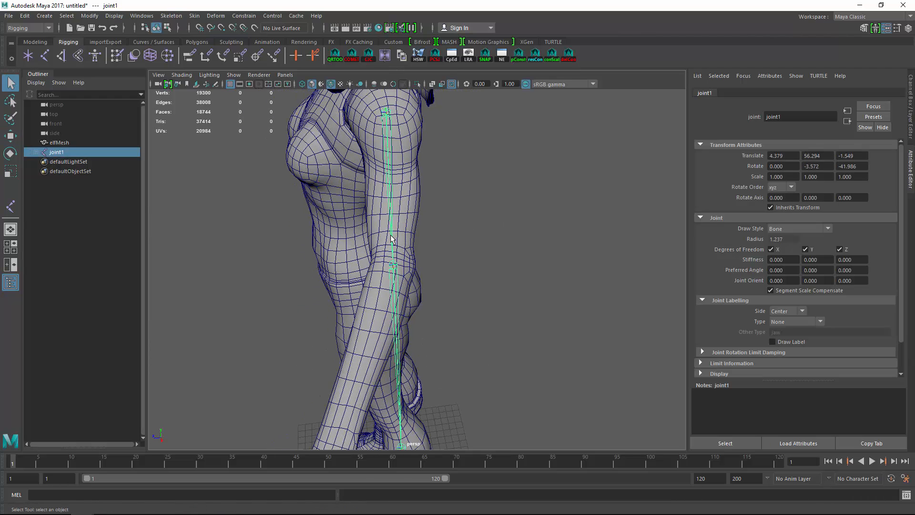
pyautogui.moveTo(399, 196); pyautogui.dragTo(398, 196)
pyautogui.keyDown('alt'); pyautogui.moveTo(410, 224); pyautogui.dragTo(391, 285); pyautogui.keyUp('alt')
# Step: Rotate the elbow joint around Y to about -17.96 so the forearm bone runs through the mesh's forearm
pyautogui.press('Down')
pyautogui.press('w')
pyautogui.keyDown('alt'); pyautogui.moveTo(406, 281); pyautogui.dragTo(604, 239); pyautogui.keyUp('alt')
pyautogui.keyDown('alt'); pyautogui.moveTo(604, 238); pyautogui.dragTo(513, 312, button='right'); pyautogui.keyUp('alt')
pyautogui.keyDown('alt'); pyautogui.moveTo(513, 311); pyautogui.dragTo(474, 267, button='middle'); pyautogui.keyUp('alt')
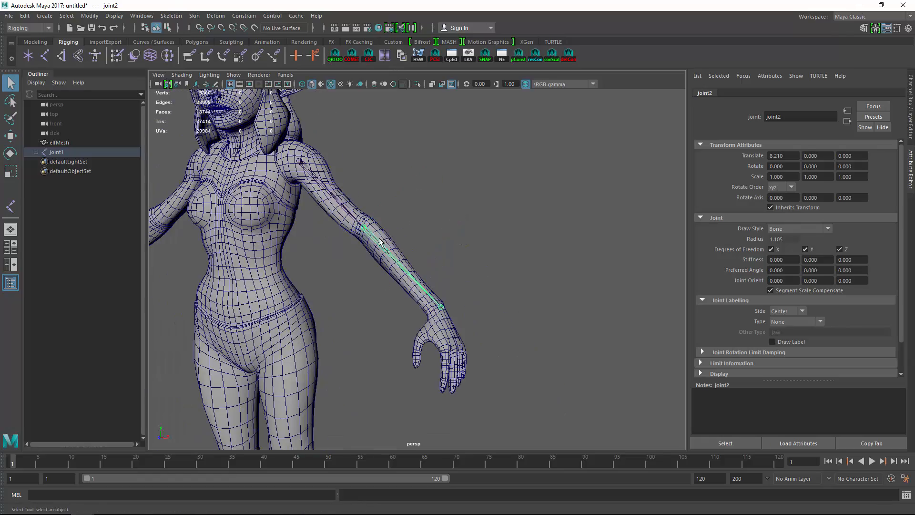
pyautogui.keyDown('alt'); pyautogui.moveTo(548, 248); pyautogui.dragTo(464, 286); pyautogui.keyUp('alt')
pyautogui.press('e')
pyautogui.moveTo(316, 234); pyautogui.dragTo(284, 217)
pyautogui.moveTo(414, 242)
pyautogui.keyDown('alt'); pyautogui.mouseDown()
pyautogui.moveTo(507, 217)
pyautogui.moveTo(415, 243)
pyautogui.mouseUp(); pyautogui.keyUp('alt')
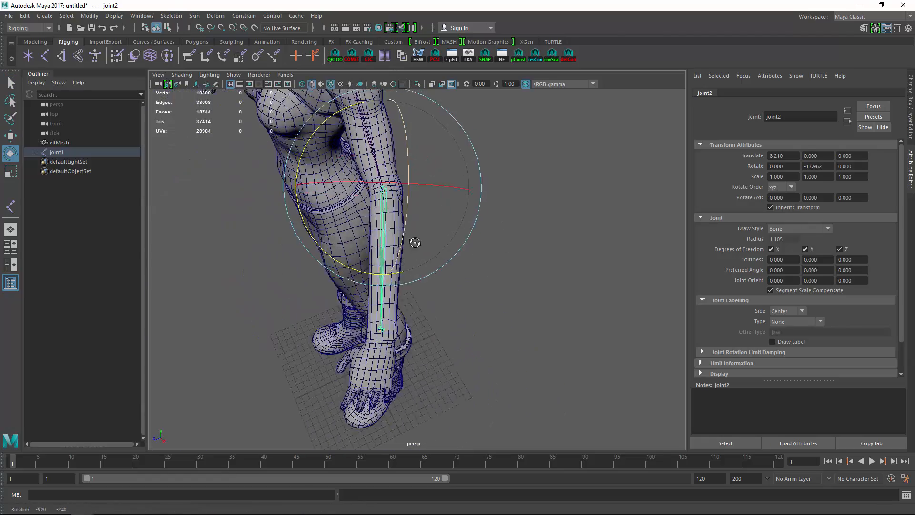
# Step: Slide the wrist joint along its local X axis to about 10.1 so it sits at the mesh's wrist
pyautogui.press('Down')
pyautogui.press('q')
pyautogui.keyDown('alt'); pyautogui.moveTo(436, 298); pyautogui.dragTo(369, 351); pyautogui.keyUp('alt')
pyautogui.press('w')
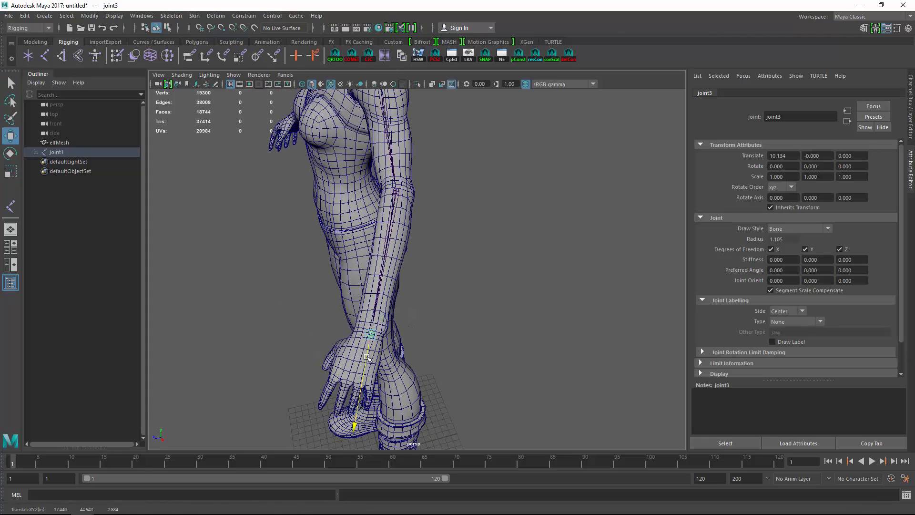
# Step: Fine-tune the elbow joint's Y rotation to about -19.66 to centre the forearm bone in the mesh
pyautogui.click(384, 281)
pyautogui.press('e')
pyautogui.keyDown('alt'); pyautogui.moveTo(409, 275); pyautogui.dragTo(478, 261); pyautogui.keyUp('alt')
# Step: Rotate the shoulder joint around X to about -13.01 to align the bend plane with the arm
pyautogui.press('q')
pyautogui.click(305, 208)
pyautogui.press('e')
pyautogui.keyDown('alt'); pyautogui.moveTo(305, 208); pyautogui.dragTo(351, 306); pyautogui.keyUp('alt')
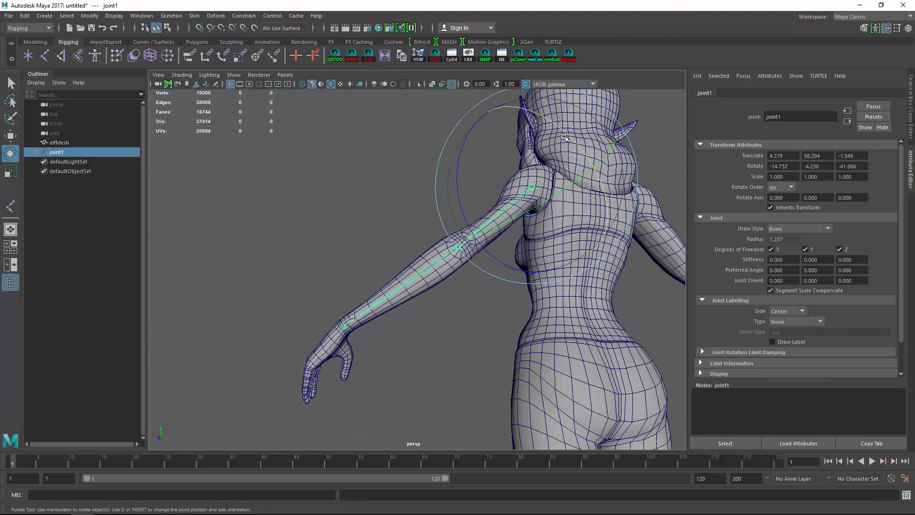
pyautogui.keyDown('alt'); pyautogui.moveTo(567, 132); pyautogui.dragTo(507, 292); pyautogui.keyUp('alt')
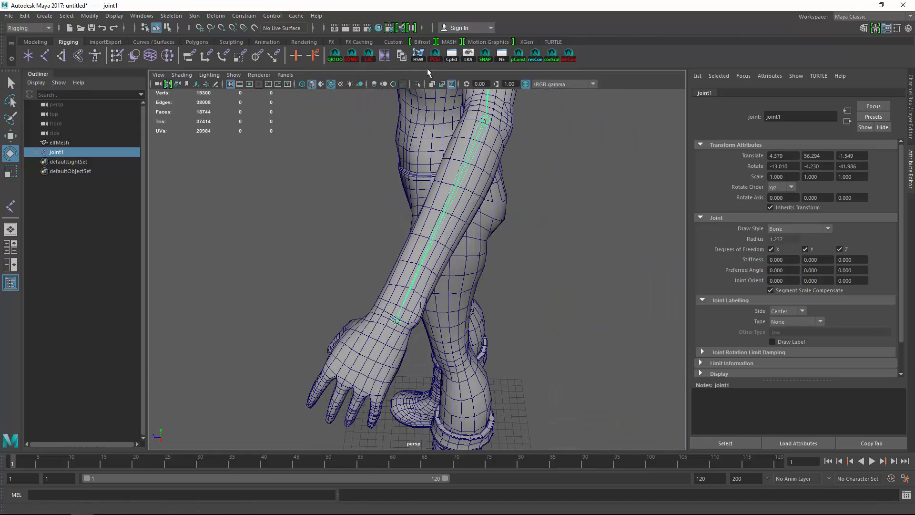
# Step: Turn on X-ray display for the mesh in the perspective view
pyautogui.click(433, 84)
pyautogui.moveTo(425, 209)
pyautogui.keyDown('alt'); pyautogui.mouseDown()
pyautogui.moveTo(433, 216)
pyautogui.moveTo(476, 193)
pyautogui.moveTo(562, 214)
pyautogui.moveTo(562, 193)
pyautogui.moveTo(480, 240)
pyautogui.moveTo(374, 276)
pyautogui.moveTo(400, 331)
pyautogui.moveTo(524, 302)
pyautogui.moveTo(443, 292)
pyautogui.moveTo(335, 305)
pyautogui.moveTo(292, 253)
pyautogui.moveTo(381, 215)
pyautogui.mouseUp(); pyautogui.keyUp('alt')
pyautogui.click(445, 208)
pyautogui.click(460, 299)
pyautogui.press('w')
pyautogui.press('q')
# Step: Place a single new joint on the ground grid with the Joint Tool at X 13, Y 0, Z 6
pyautogui.scroll(-4, 443, 292)
pyautogui.click(381, 216)
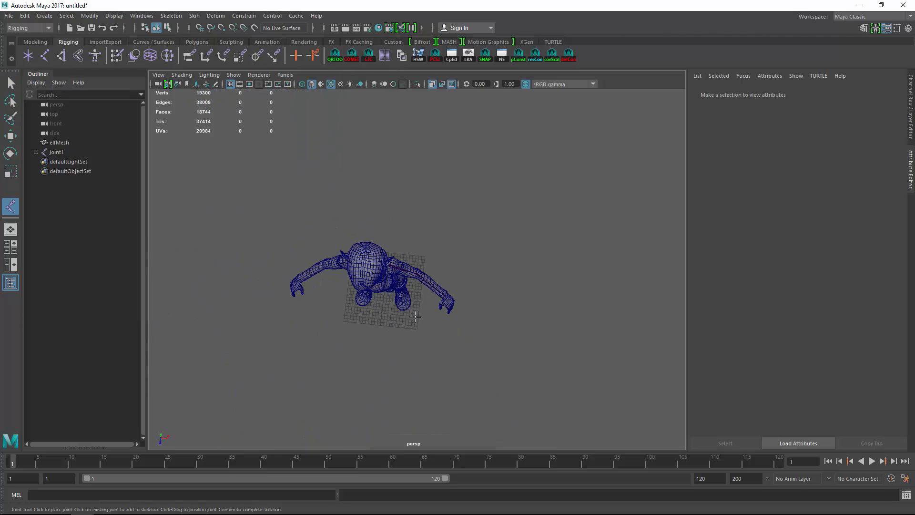
pyautogui.click(381, 286)
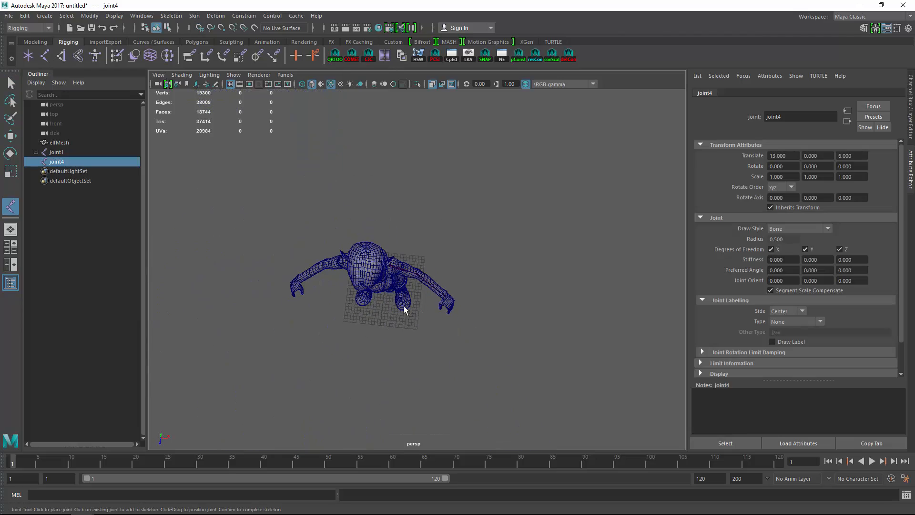
pyautogui.press('q')
# Step: Snap the new joint to a mesh vertex at the collarbone, at about X 1.36, Y 56.08, Z 1.718
pyautogui.keyDown('alt'); pyautogui.moveTo(427, 334); pyautogui.dragTo(423, 238, button='middle'); pyautogui.keyUp('alt')
pyautogui.press('w')
pyautogui.press('v')
pyautogui.moveTo(408, 415); pyautogui.dragTo(370, 166)
pyautogui.press('f')
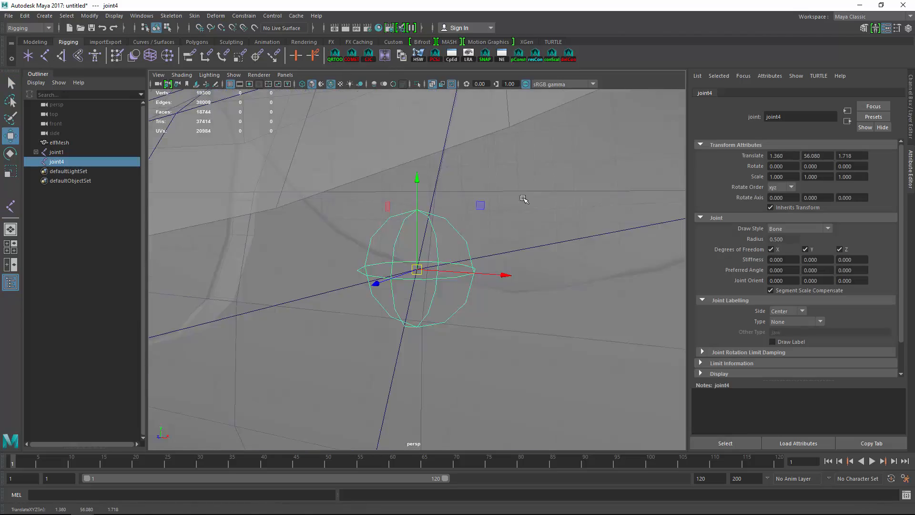
pyautogui.keyDown('alt'); pyautogui.moveTo(667, 200); pyautogui.dragTo(592, 213, button='right'); pyautogui.keyUp('alt')
# Step: Set the collarbone joint's radius to 2
pyautogui.hotkey('ctrl', 'a')
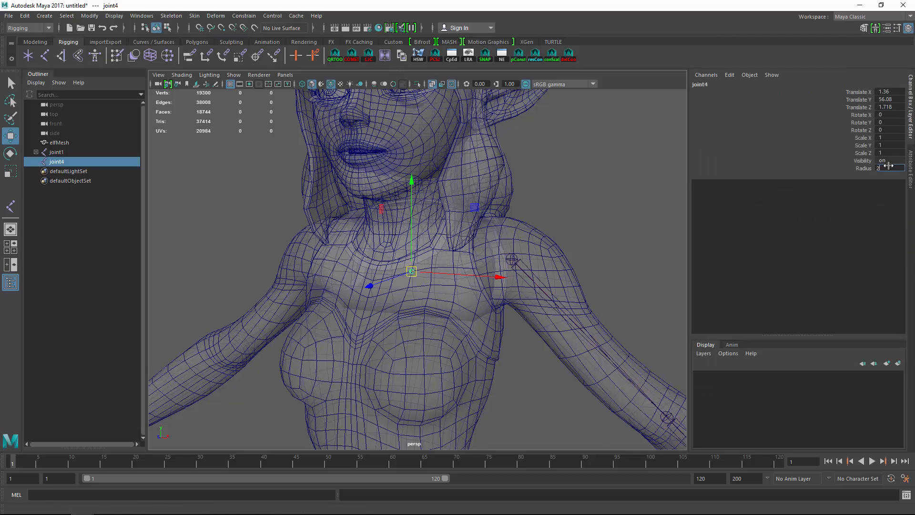
pyautogui.keyDown('alt'); pyautogui.moveTo(492, 243); pyautogui.dragTo(480, 215, button='middle'); pyautogui.keyUp('alt')
pyautogui.keyDown('alt'); pyautogui.moveTo(480, 215); pyautogui.dragTo(526, 216); pyautogui.keyUp('alt')
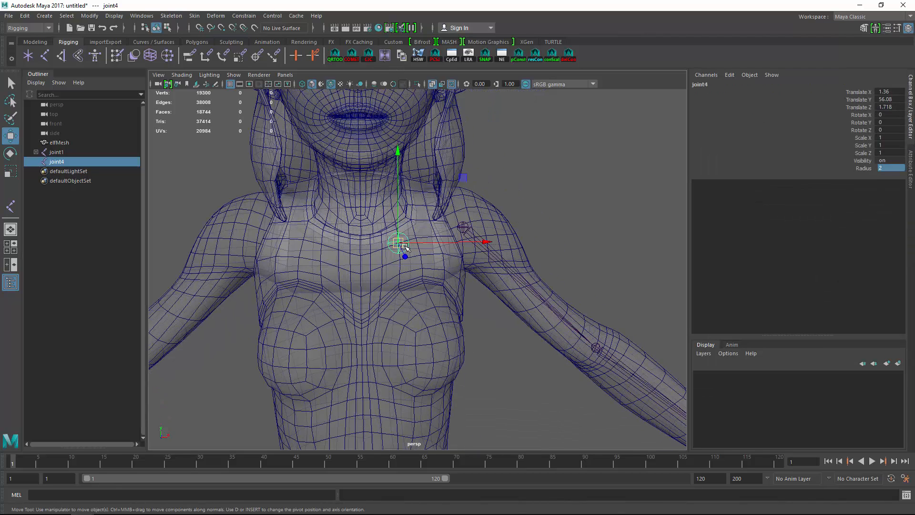
# Step: Position the collarbone joint inside the upper chest, level with the shoulder joint, at about X 1.104, Y 56.294, Z 0.953
pyautogui.press('v')
pyautogui.moveTo(406, 247); pyautogui.dragTo(387, 221)
pyautogui.keyDown('alt'); pyautogui.moveTo(387, 220); pyautogui.dragTo(274, 222); pyautogui.keyUp('alt')
pyautogui.moveTo(479, 248); pyautogui.dragTo(379, 249)
pyautogui.keyDown('alt'); pyautogui.moveTo(379, 249); pyautogui.dragTo(434, 245); pyautogui.keyUp('alt')
pyautogui.press('v')
pyautogui.moveTo(463, 176); pyautogui.dragTo(454, 168)
pyautogui.keyDown('alt'); pyautogui.moveTo(490, 219); pyautogui.dragTo(379, 232); pyautogui.keyUp('alt')
pyautogui.keyDown('alt'); pyautogui.moveTo(384, 267); pyautogui.dragTo(381, 233); pyautogui.keyUp('alt')
pyautogui.keyDown('alt'); pyautogui.moveTo(381, 233); pyautogui.dragTo(416, 223); pyautogui.keyUp('alt')
pyautogui.keyDown('alt'); pyautogui.moveTo(416, 222); pyautogui.dragTo(485, 239); pyautogui.keyUp('alt')
pyautogui.moveTo(478, 233); pyautogui.dragTo(481, 233)
pyautogui.keyDown('alt'); pyautogui.moveTo(534, 244); pyautogui.dragTo(543, 241); pyautogui.keyUp('alt')
pyautogui.keyDown('alt'); pyautogui.moveTo(544, 241); pyautogui.dragTo(512, 250, button='right'); pyautogui.keyUp('alt')
pyautogui.keyDown('alt'); pyautogui.moveTo(512, 251); pyautogui.dragTo(398, 216, button='middle'); pyautogui.keyUp('alt')
# Step: Set the radius of the shoulder, elbow and wrist joints to 2
pyautogui.press('q')
pyautogui.click(458, 310)
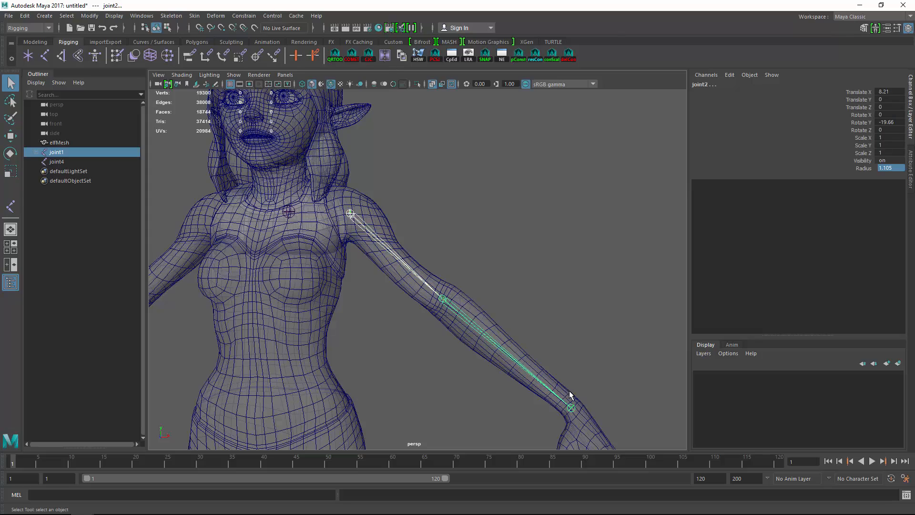
pyautogui.press('Return')
pyautogui.keyDown('alt'); pyautogui.moveTo(596, 224); pyautogui.dragTo(538, 233); pyautogui.keyUp('alt')
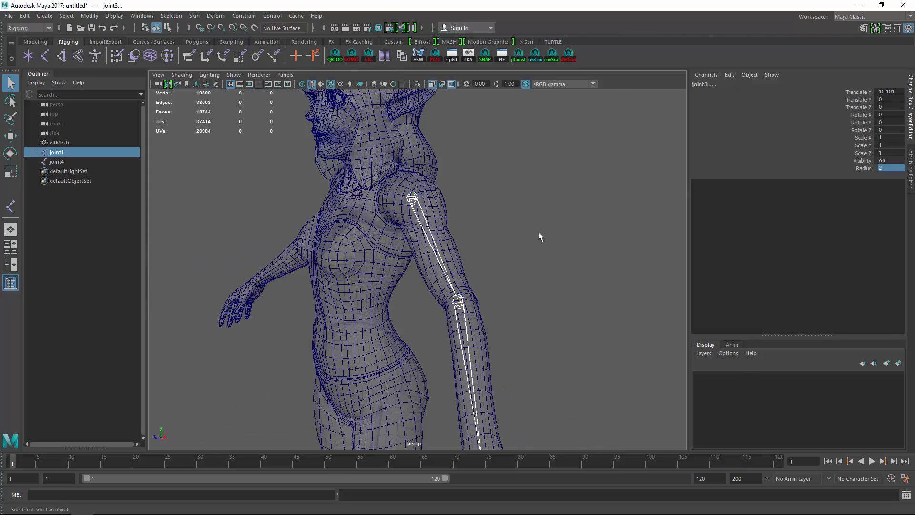
# Step: Freeze the translation, rotation and scale of the arm chain from the shoulder joint down
pyautogui.click(432, 223)
pyautogui.click(424, 224)
pyautogui.keyDown('alt'); pyautogui.moveTo(434, 226); pyautogui.dragTo(531, 234); pyautogui.keyUp('alt')
pyautogui.keyDown('alt'); pyautogui.moveTo(531, 234); pyautogui.dragTo(523, 229, button='right'); pyautogui.keyUp('alt')
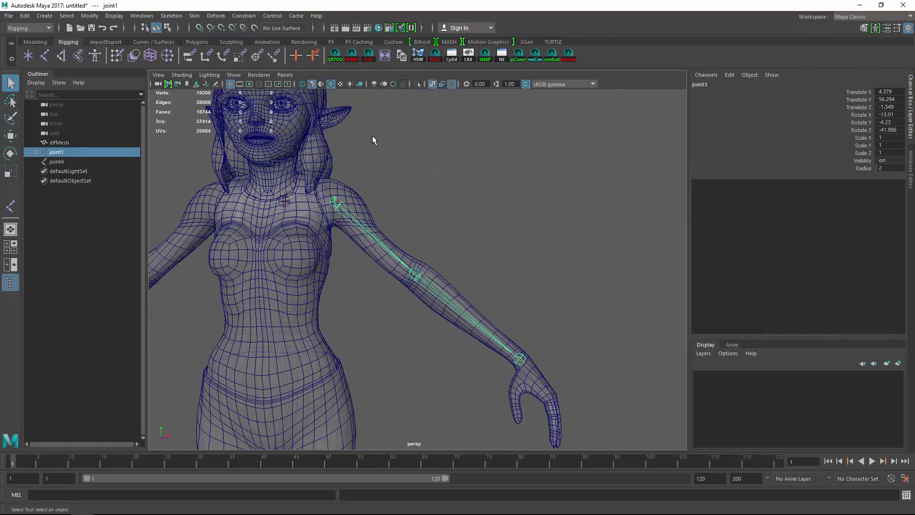
pyautogui.click(38, 41)
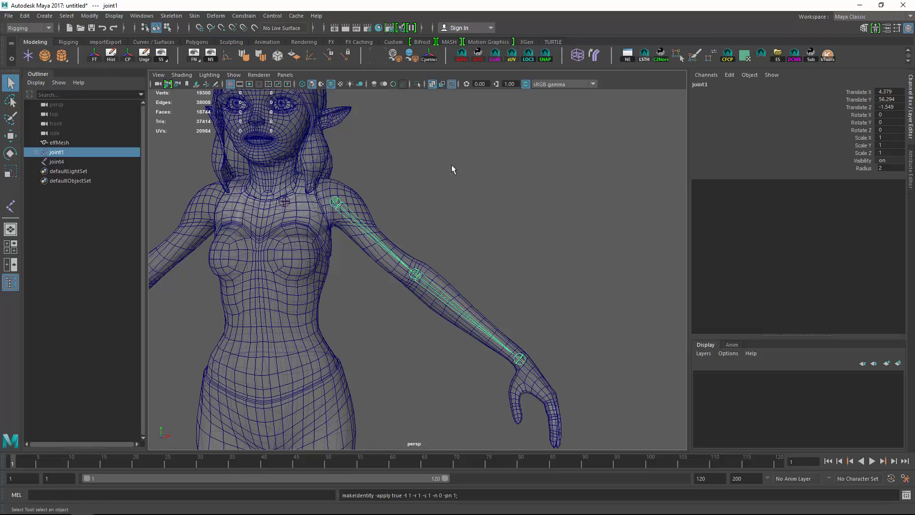
# Step: Check the rotation and joint orient values in the attributes of the wrist and elbow joints
pyautogui.click(440, 296)
pyautogui.keyDown('alt'); pyautogui.moveTo(440, 295); pyautogui.dragTo(425, 359); pyautogui.keyUp('alt')
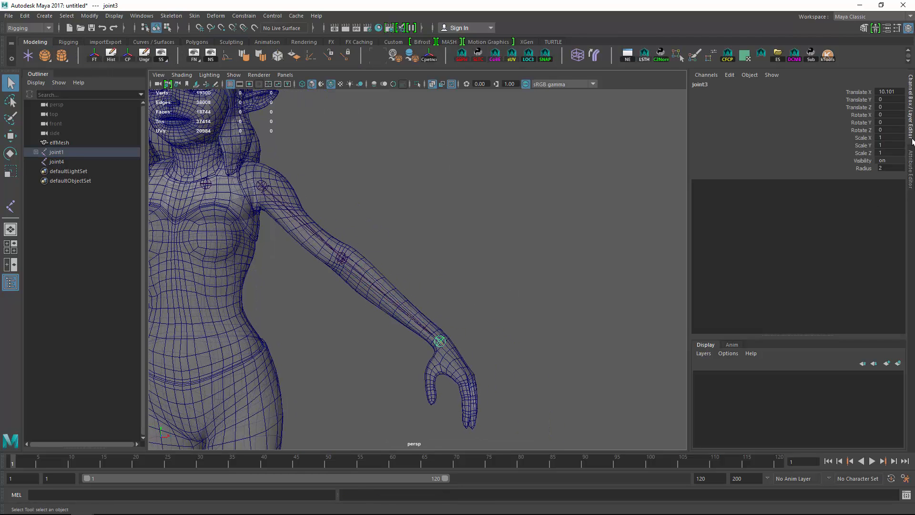
pyautogui.click(911, 171)
pyautogui.keyDown('alt'); pyautogui.moveTo(434, 247); pyautogui.dragTo(443, 249); pyautogui.keyUp('alt')
pyautogui.moveTo(431, 258); pyautogui.dragTo(382, 308)
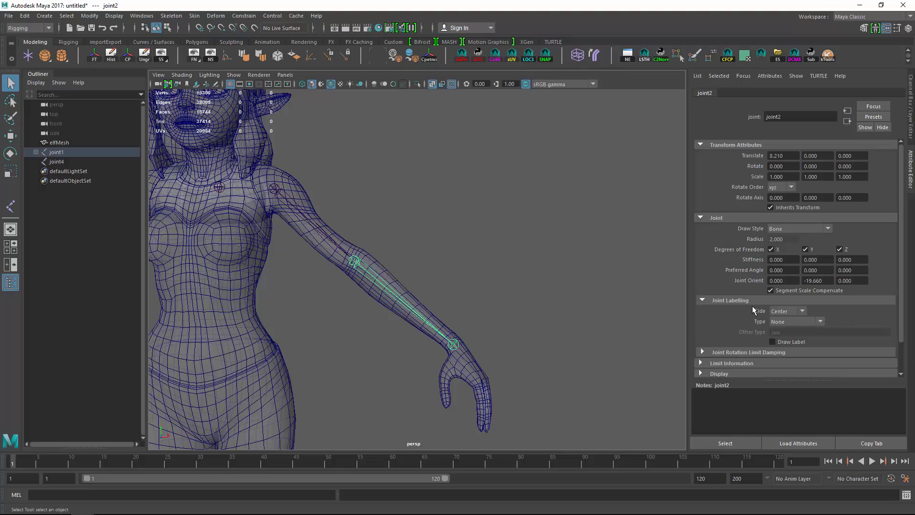
pyautogui.moveTo(344, 239); pyautogui.dragTo(373, 294)
# Step: Parent the shoulder joint to the collarbone joint
pyautogui.click(289, 207)
pyautogui.click(286, 206)
pyautogui.press('w')
pyautogui.press('q')
pyautogui.keyDown('shift'); pyautogui.click(330, 212); pyautogui.keyUp('shift')
pyautogui.keyDown('shift'); pyautogui.click(330, 211); pyautogui.keyUp('shift')
pyautogui.keyDown('shift'); pyautogui.click(387, 206); pyautogui.keyUp('shift')
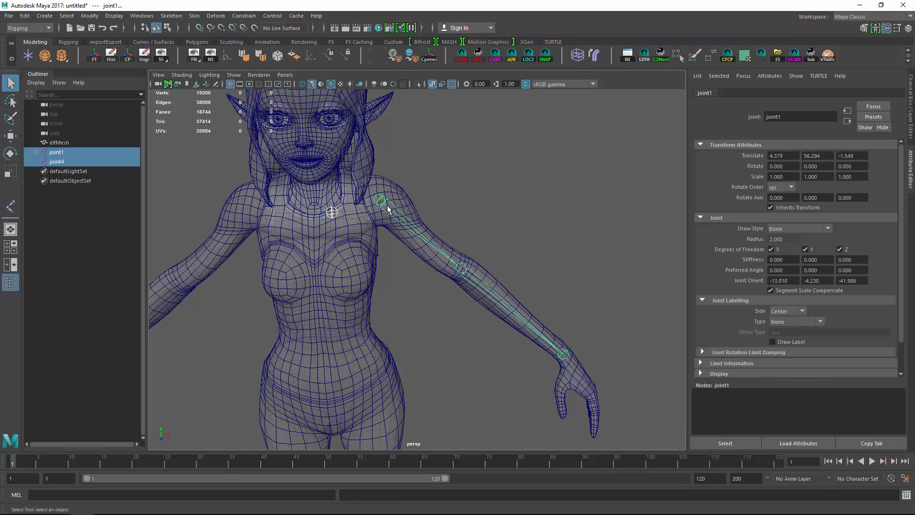
pyautogui.keyDown('shift'); pyautogui.click(332, 212); pyautogui.keyUp('shift')
pyautogui.keyDown('shift'); pyautogui.click(332, 212); pyautogui.keyUp('shift')
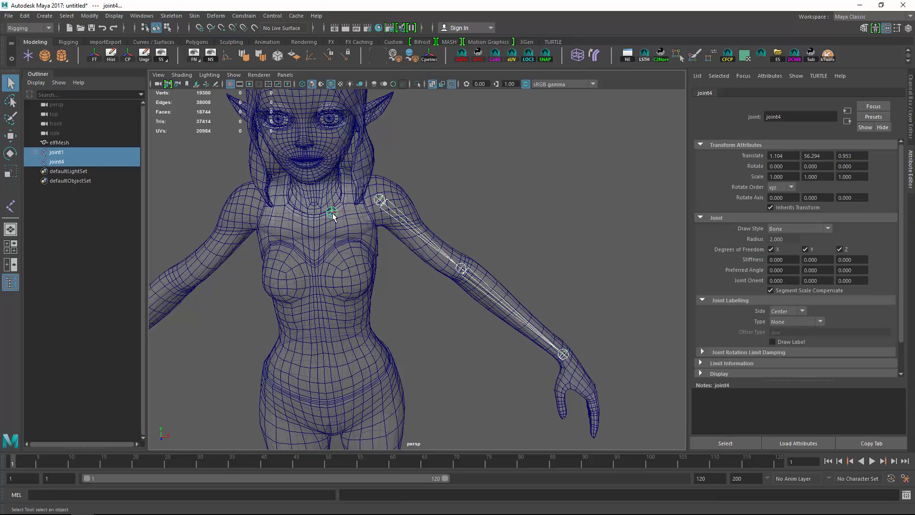
pyautogui.press('p')
# Step: Isolate the joint chain in the perspective view and expand its full hierarchy
pyautogui.keyDown('alt'); pyautogui.moveTo(418, 210); pyautogui.dragTo(382, 230); pyautogui.keyUp('alt')
pyautogui.hotkey('ctrl', '1')
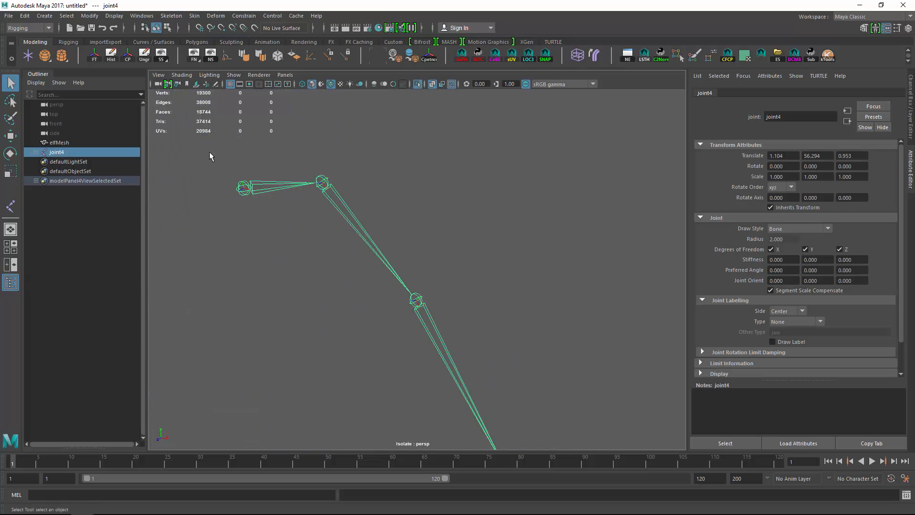
pyautogui.keyDown('shift'); pyautogui.click(36, 151); pyautogui.keyUp('shift')
# Step: Open the Orient Joint options and show the local axes of the collarbone, shoulder and elbow joints
pyautogui.click(172, 16)
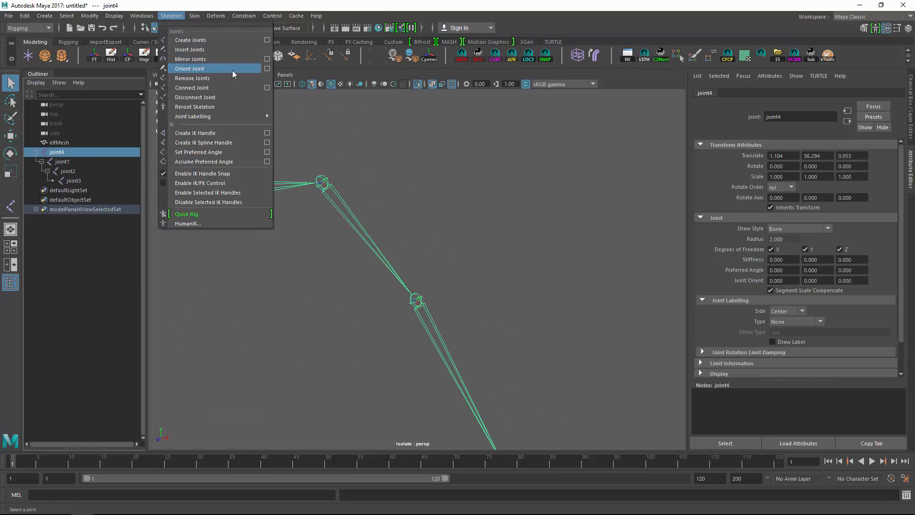
pyautogui.click(267, 68)
pyautogui.click(601, 222)
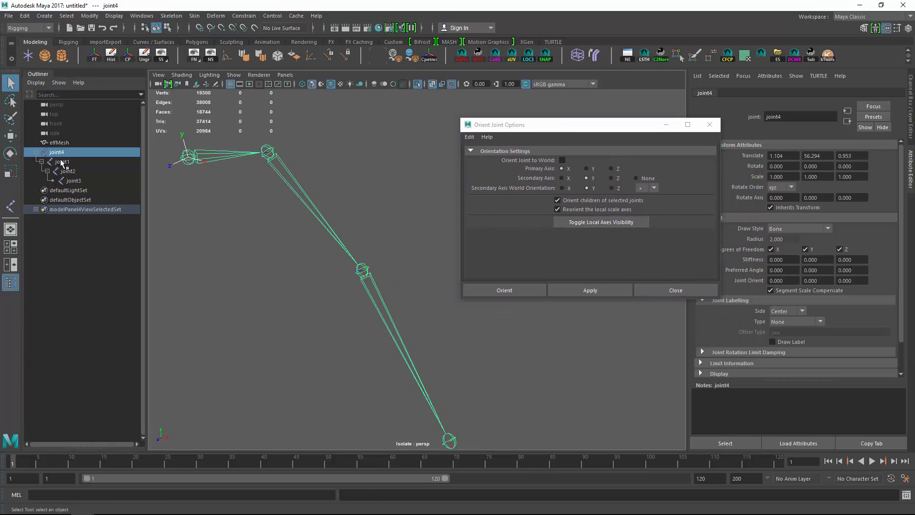
pyautogui.moveTo(62, 162); pyautogui.dragTo(68, 172)
pyautogui.keyDown('alt'); pyautogui.moveTo(360, 223); pyautogui.dragTo(386, 217); pyautogui.keyUp('alt')
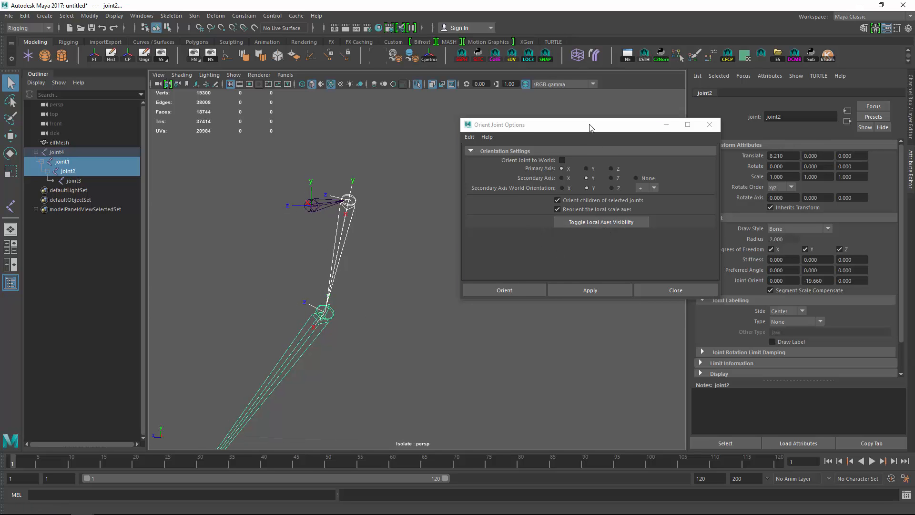
# Step: Try to orient the shoulder and elbow joints with primary axis X, secondary axis Y and secondary world orientation Y
pyautogui.moveTo(590, 128); pyautogui.dragTo(547, 134)
pyautogui.keyDown('alt'); pyautogui.moveTo(353, 233); pyautogui.dragTo(302, 263); pyautogui.keyUp('alt')
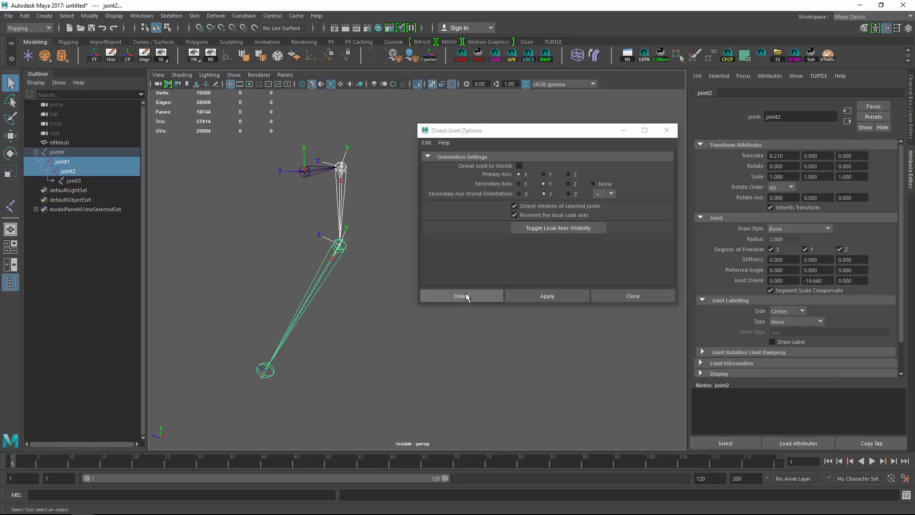
pyautogui.click(547, 296)
pyautogui.keyDown('alt'); pyautogui.moveTo(410, 286); pyautogui.dragTo(349, 241); pyautogui.keyUp('alt')
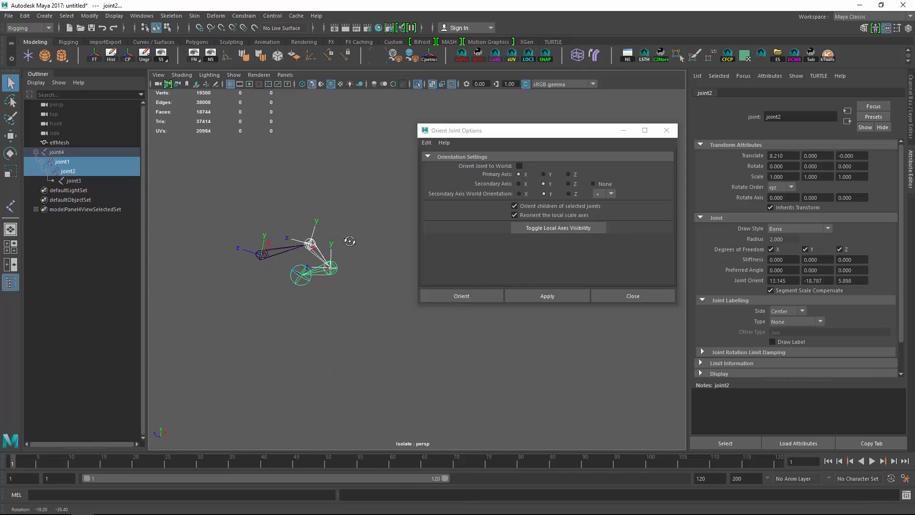
pyautogui.keyDown('alt'); pyautogui.moveTo(350, 245); pyautogui.dragTo(314, 296, button='right'); pyautogui.keyUp('alt')
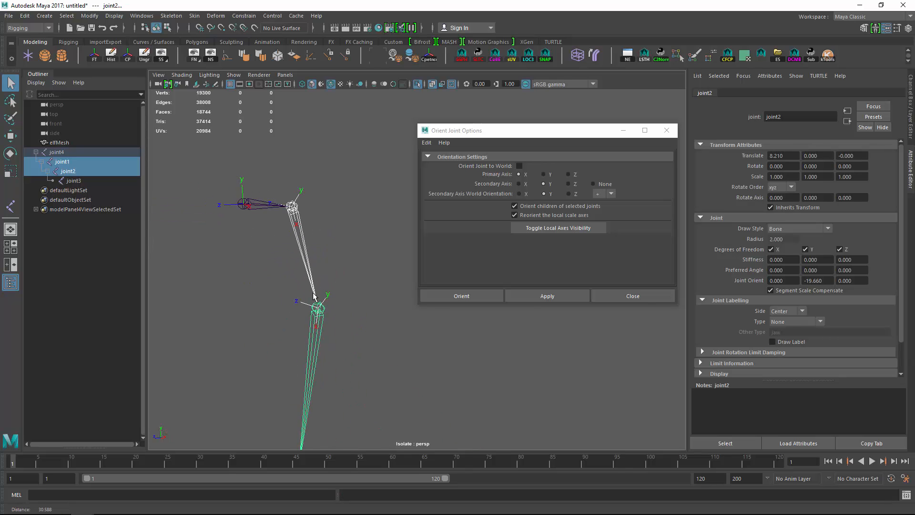
# Step: Unparent the shoulder, elbow and wrist joints so that every joint of the arm chain stands alone
pyautogui.keyDown('alt'); pyautogui.moveTo(350, 287); pyautogui.dragTo(339, 291); pyautogui.keyUp('alt')
pyautogui.click(315, 318)
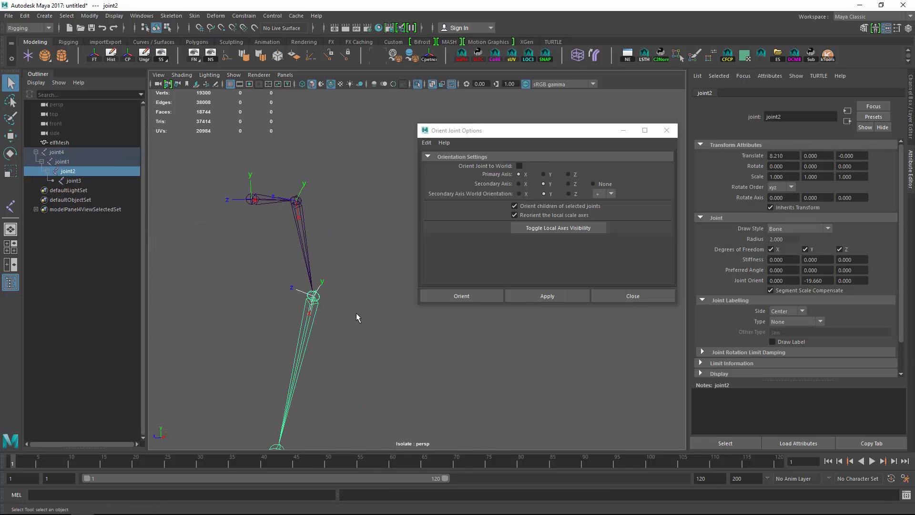
pyautogui.keyDown('alt'); pyautogui.moveTo(356, 312); pyautogui.dragTo(354, 296, button='middle'); pyautogui.keyUp('alt')
pyautogui.keyDown('shift'); pyautogui.click(273, 428); pyautogui.keyUp('shift')
pyautogui.keyDown('alt'); pyautogui.moveTo(333, 261); pyautogui.dragTo(333, 261, button='middle'); pyautogui.keyUp('alt')
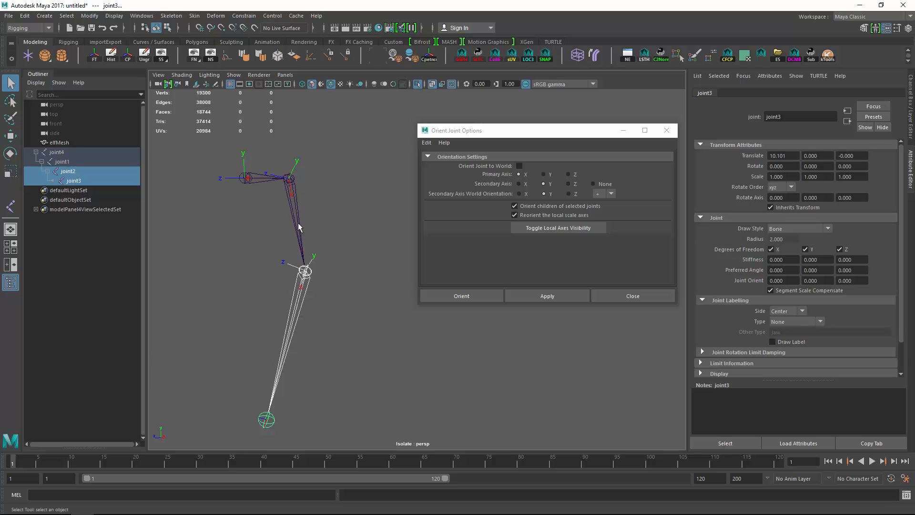
pyautogui.hotkey('shift', 'p')
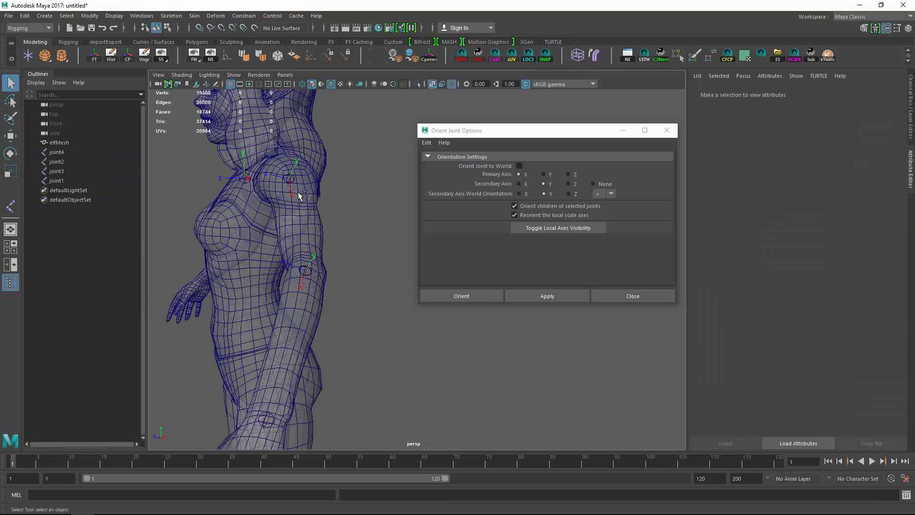
pyautogui.keyDown('alt'); pyautogui.moveTo(298, 191); pyautogui.dragTo(329, 216, button='right'); pyautogui.keyUp('alt')
# Step: Isolate the shoulder, elbow and wrist joints and show the wrist joint's local axes
pyautogui.click(188, 180)
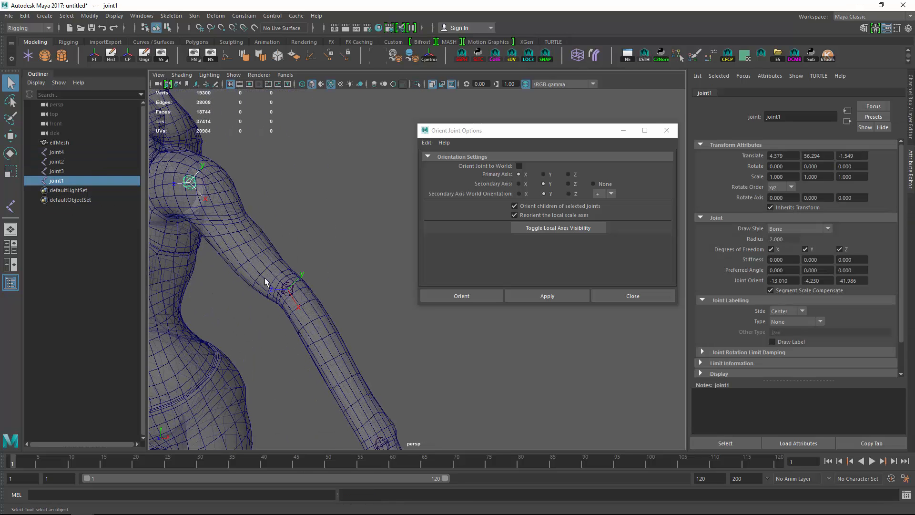
pyautogui.keyDown('shift'); pyautogui.click(283, 285); pyautogui.keyUp('shift')
pyautogui.keyDown('alt'); pyautogui.moveTo(341, 316); pyautogui.dragTo(385, 404, button='middle'); pyautogui.keyUp('alt')
pyautogui.keyDown('shift'); pyautogui.click(315, 341); pyautogui.keyUp('shift')
pyautogui.hotkey('ctrl', '1')
pyautogui.click(393, 430)
pyautogui.click(545, 229)
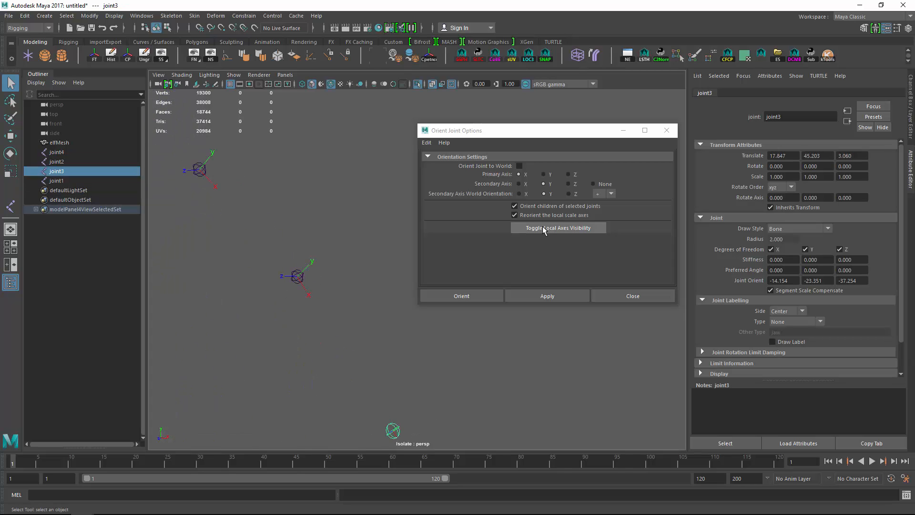
# Step: Rotate the shoulder joint -180 degrees about its X axis
pyautogui.keyDown('alt'); pyautogui.moveTo(333, 244); pyautogui.dragTo(277, 239); pyautogui.keyUp('alt')
pyautogui.keyDown('alt'); pyautogui.moveTo(277, 240); pyautogui.dragTo(281, 312, button='middle'); pyautogui.keyUp('alt')
pyautogui.click(259, 185)
pyautogui.keyDown('alt'); pyautogui.moveTo(320, 203); pyautogui.dragTo(302, 216); pyautogui.keyUp('alt')
pyautogui.press('e')
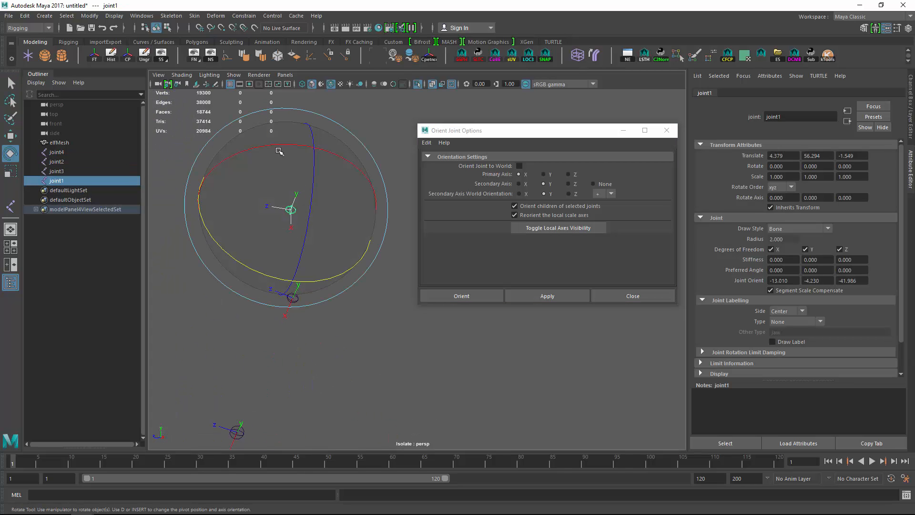
pyautogui.moveTo(260, 147); pyautogui.dragTo(377, 170)
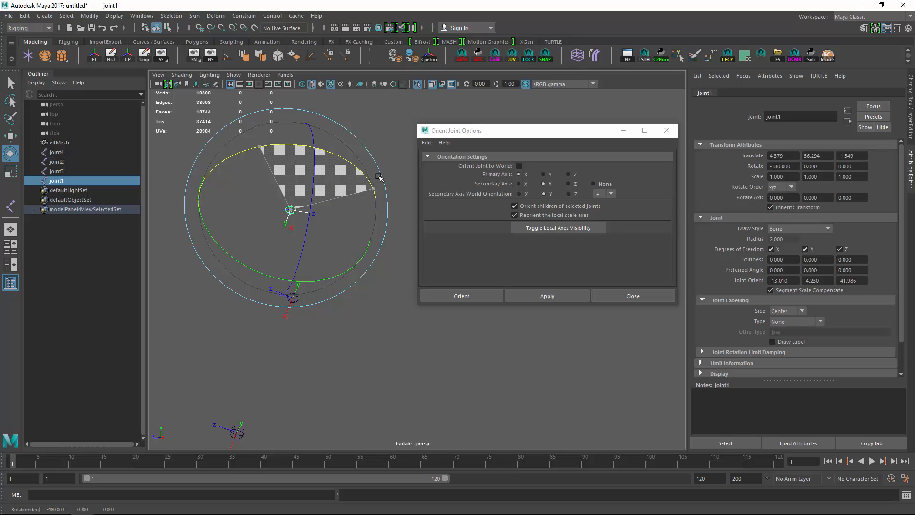
# Step: Rotate the elbow and wrist joints -180 degrees about their own X axes to match the shoulder
pyautogui.click(306, 286)
pyautogui.moveTo(281, 253); pyautogui.dragTo(370, 313)
pyautogui.click(222, 338)
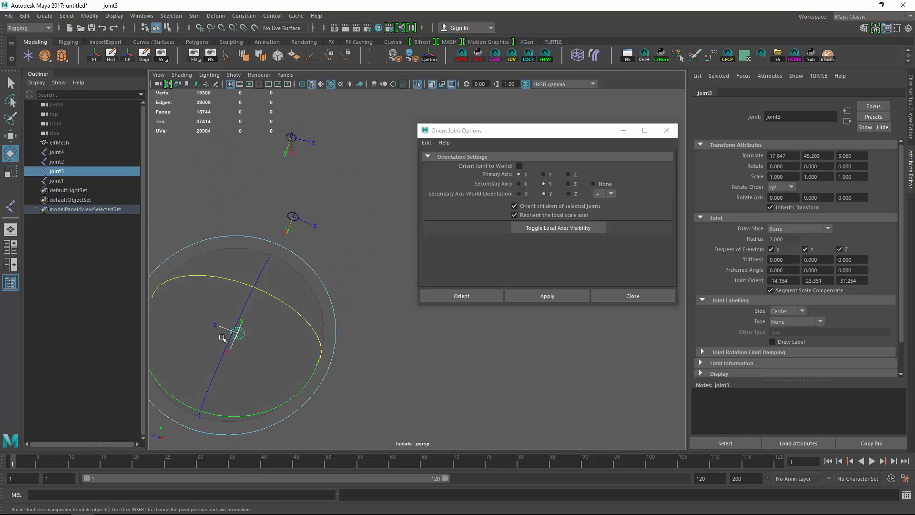
pyautogui.moveTo(224, 290); pyautogui.dragTo(302, 310)
pyautogui.press('q')
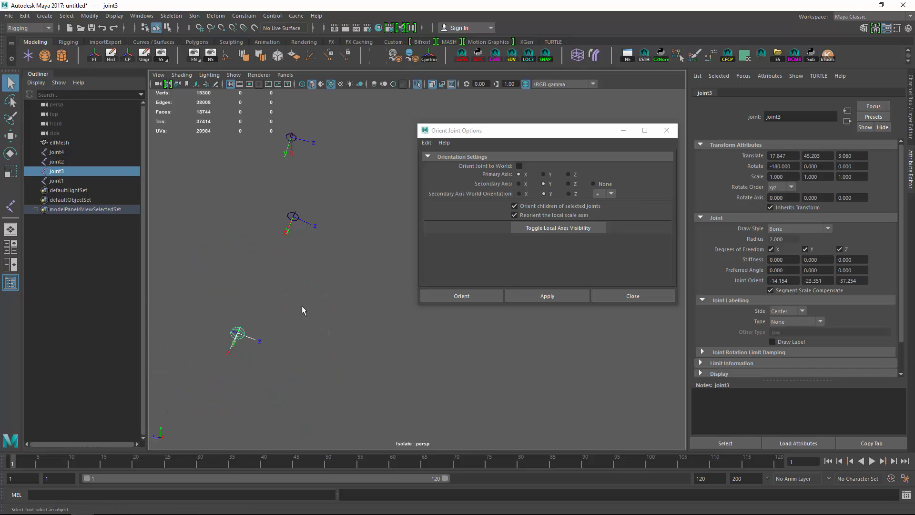
# Step: Parent the wrist joint to the elbow joint and the elbow joint to the shoulder joint
pyautogui.keyDown('shift'); pyautogui.click(293, 217); pyautogui.keyUp('shift')
pyautogui.press('p')
pyautogui.click(294, 217)
pyautogui.keyDown('shift'); pyautogui.click(290, 138); pyautogui.keyUp('shift')
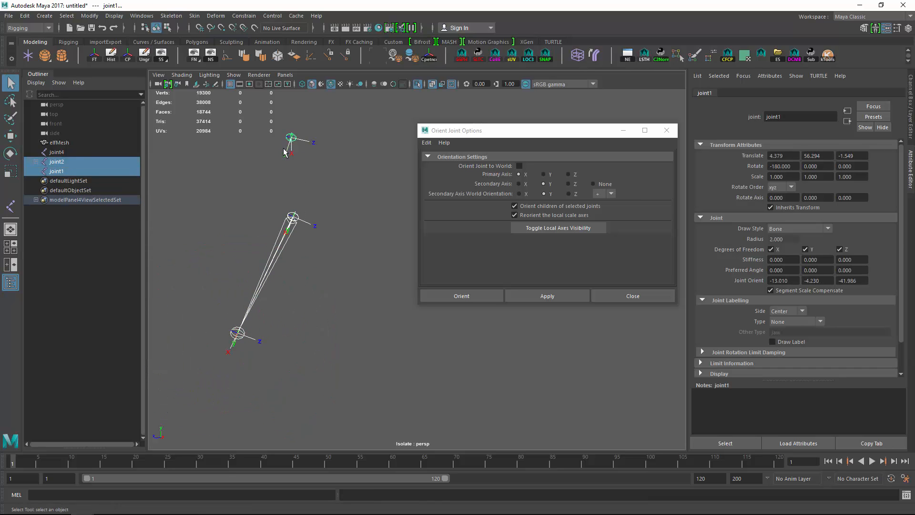
pyautogui.press('p')
# Step: Turn off isolation to show the whole character and parent the shoulder joint to the collarbone joint
pyautogui.hotkey('ctrl', '1')
pyautogui.keyDown('alt'); pyautogui.moveTo(278, 173); pyautogui.dragTo(286, 169); pyautogui.keyUp('alt')
pyautogui.keyDown('alt'); pyautogui.moveTo(287, 169); pyautogui.dragTo(310, 226, button='middle'); pyautogui.keyUp('alt')
pyautogui.click(254, 187)
pyautogui.keyDown('shift'); pyautogui.click(201, 185); pyautogui.keyUp('shift')
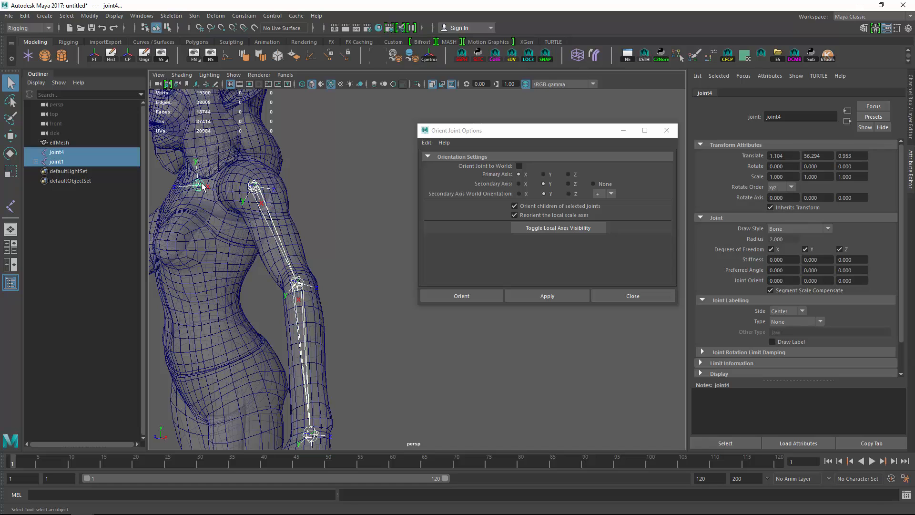
pyautogui.press('p')
pyautogui.keyDown('alt'); pyautogui.moveTo(281, 275); pyautogui.dragTo(284, 246, button='middle'); pyautogui.keyUp('alt')
pyautogui.keyDown('alt'); pyautogui.moveTo(230, 288); pyautogui.dragTo(205, 288, button='right'); pyautogui.keyUp('alt')
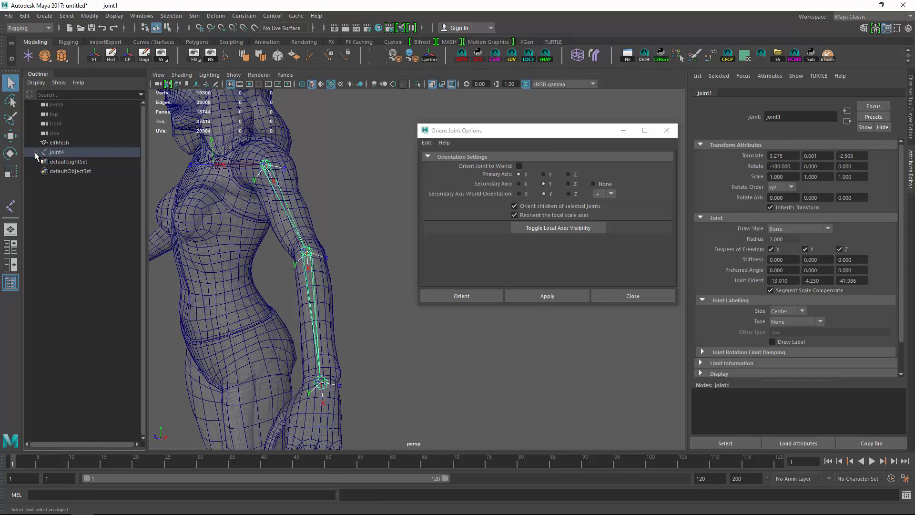
# Step: Expand the joint hierarchy and freeze the transformations of all four arm joints
pyautogui.keyDown('shift'); pyautogui.click(35, 152); pyautogui.keyUp('shift')
pyautogui.keyDown('shift'); pyautogui.click(74, 181); pyautogui.keyUp('shift')
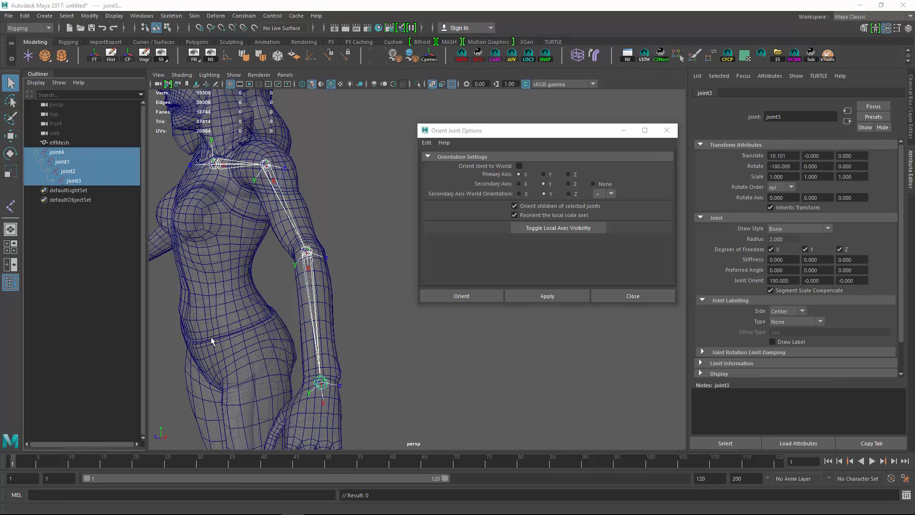
pyautogui.keyDown('alt'); pyautogui.moveTo(255, 235); pyautogui.dragTo(245, 270, button='middle'); pyautogui.keyUp('alt')
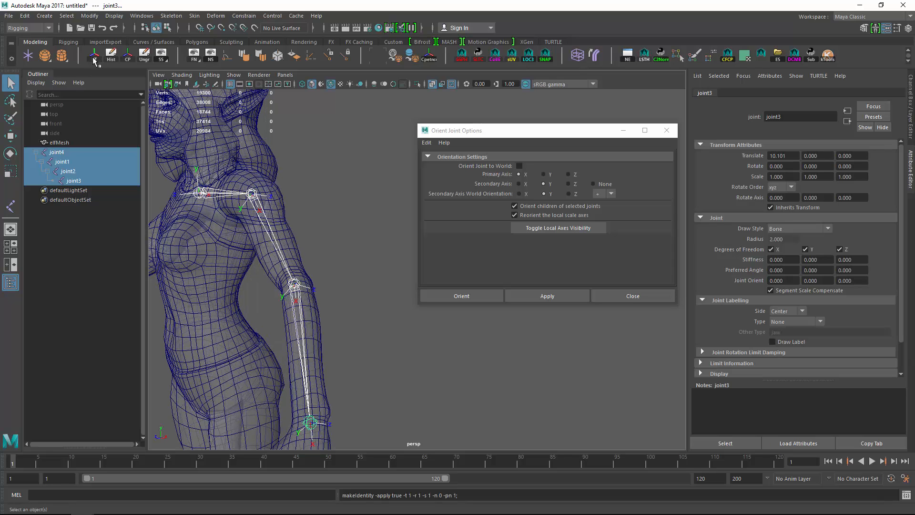
pyautogui.keyDown('alt'); pyautogui.moveTo(347, 261); pyautogui.dragTo(203, 186); pyautogui.keyUp('alt')
pyautogui.click(351, 213)
# Step: Hide the local axes of all four arm joints and close the Orient Joint options
pyautogui.click(56, 152)
pyautogui.keyDown('shift'); pyautogui.click(74, 180); pyautogui.keyUp('shift')
pyautogui.click(560, 231)
pyautogui.keyDown('alt'); pyautogui.moveTo(309, 227); pyautogui.dragTo(360, 218); pyautogui.keyUp('alt')
pyautogui.click(356, 222)
pyautogui.click(632, 296)
pyautogui.scroll(-4, 292, 243)
pyautogui.keyDown('alt'); pyautogui.moveTo(294, 240); pyautogui.dragTo(319, 216); pyautogui.keyUp('alt')
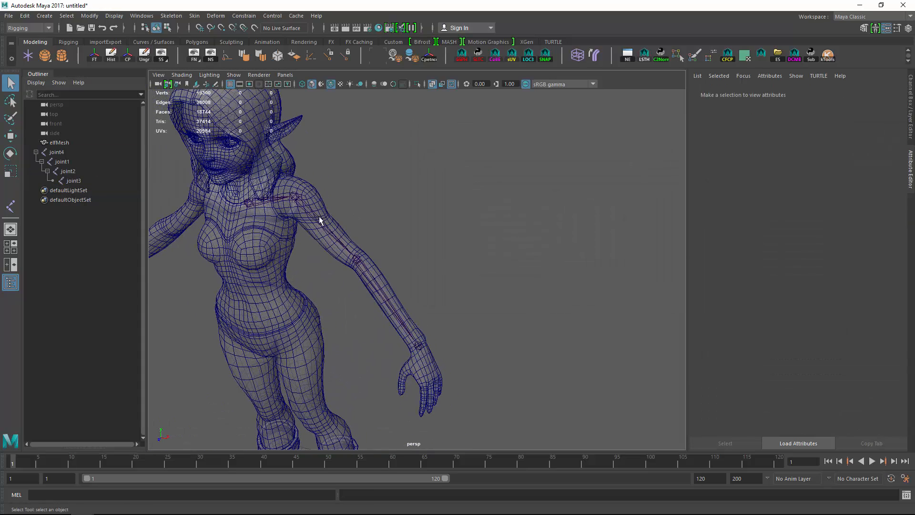
# Step: Rename the shoulder joint to shoulder_l_jnt and the elbow joint to elbow_l_jnt
pyautogui.click(61, 162)
pyautogui.doubleClick(61, 163)
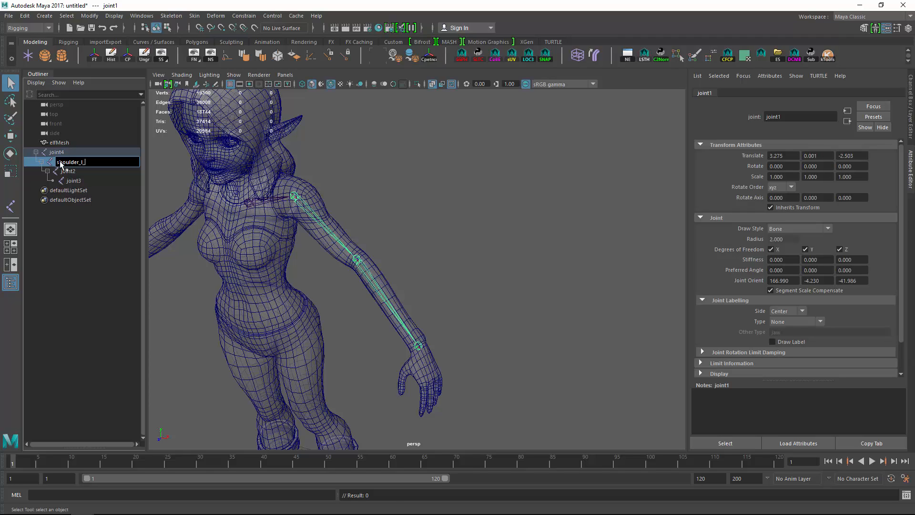
pyautogui.doubleClick(69, 172)
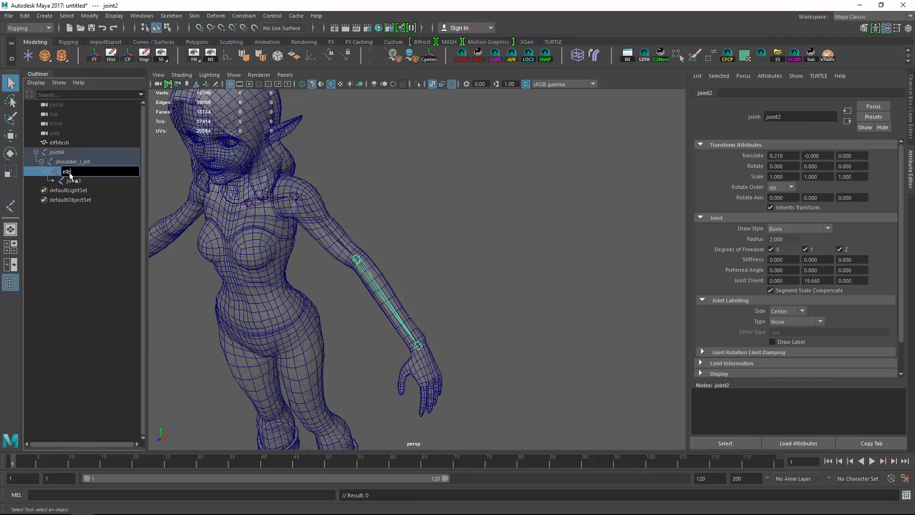
pyautogui.write('t')
pyautogui.press('Return')
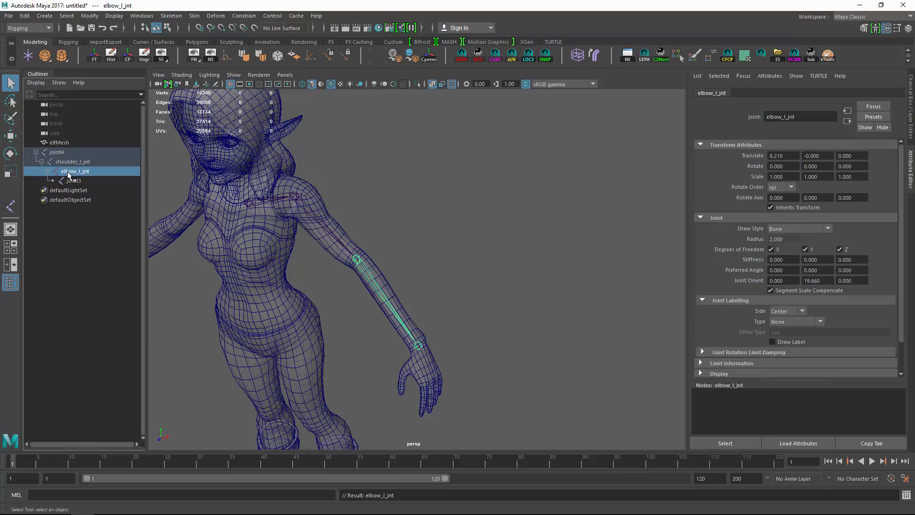
# Step: Rename the wrist joint to wrist_l_jnt and the collarbone joint to clavicle_l_jnt
pyautogui.doubleClick(74, 181)
pyautogui.write('wrist_l')
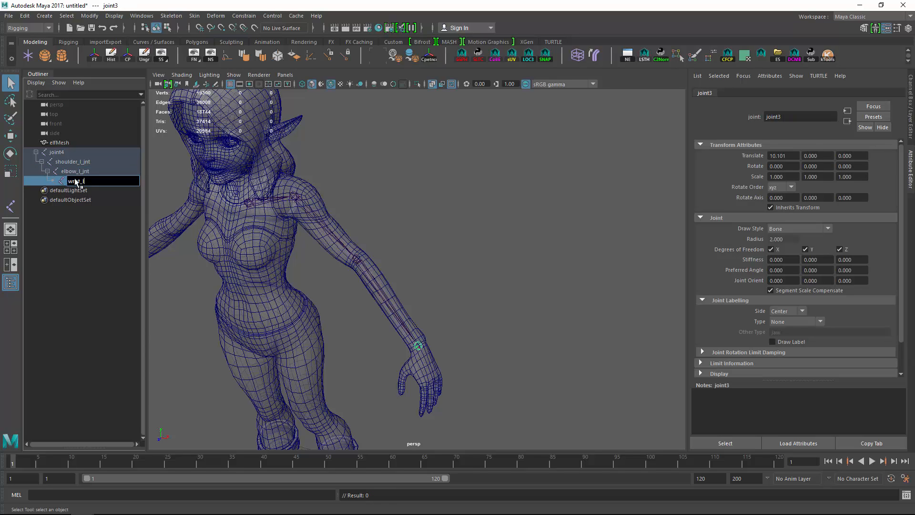
pyautogui.write('_jnt')
pyautogui.press('Return')
pyautogui.doubleClick(68, 153)
pyautogui.write('d')
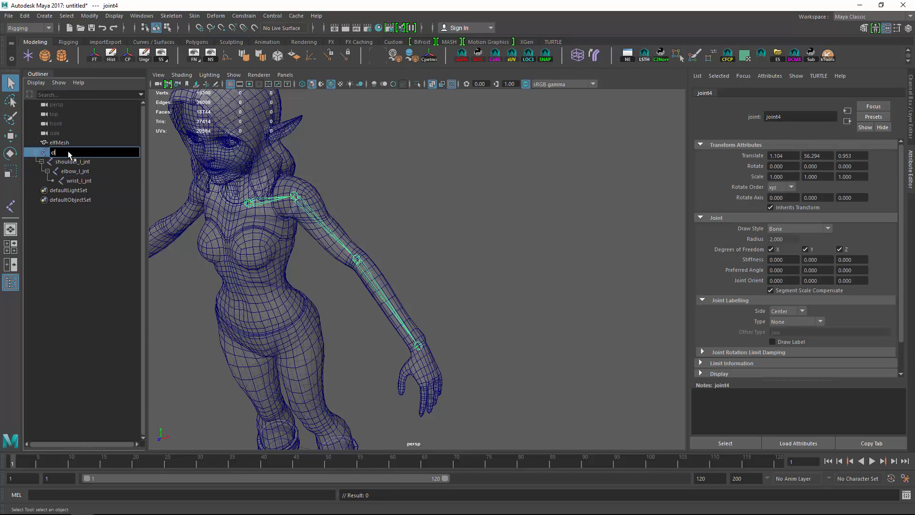
pyautogui.write('lavicle_l_jnt')
pyautogui.press('Return')
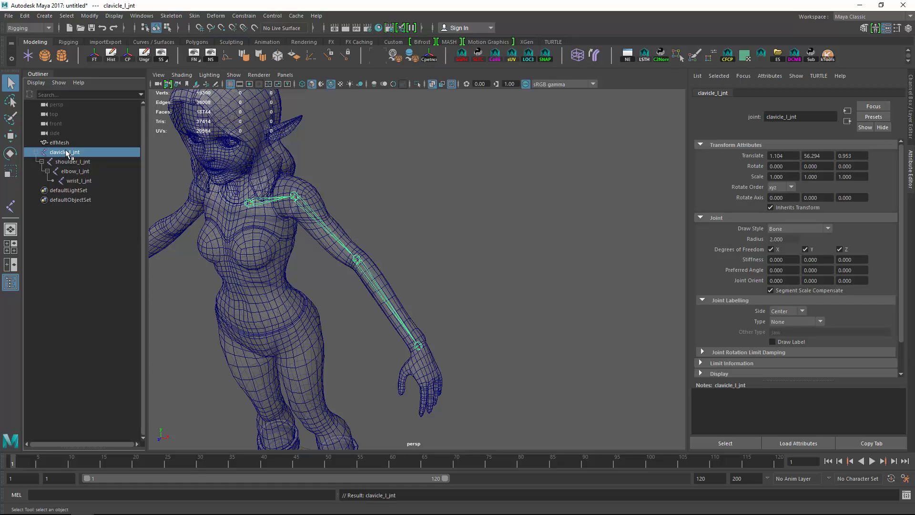
# Step: Duplicate the shoulder_l_jnt chain twice under the clavicle joint
pyautogui.press('Down')
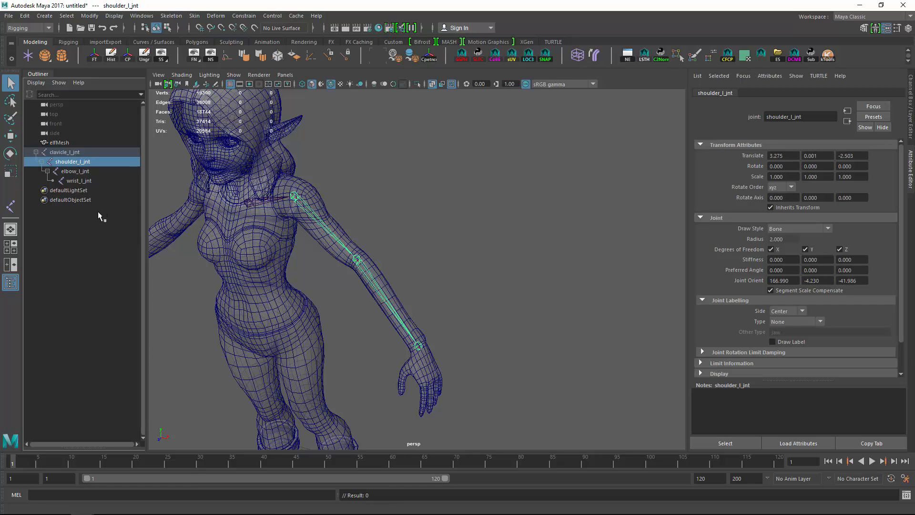
pyautogui.hotkey('ctrl', 'd')
pyautogui.hotkey('ctrl', 'd')
# Step: Rename the first duplicate chain's joints to shoulder_l_fk_jnt, elbow_l_fk_jnt and wrist_l_fk_jnt
pyautogui.doubleClick(68, 189)
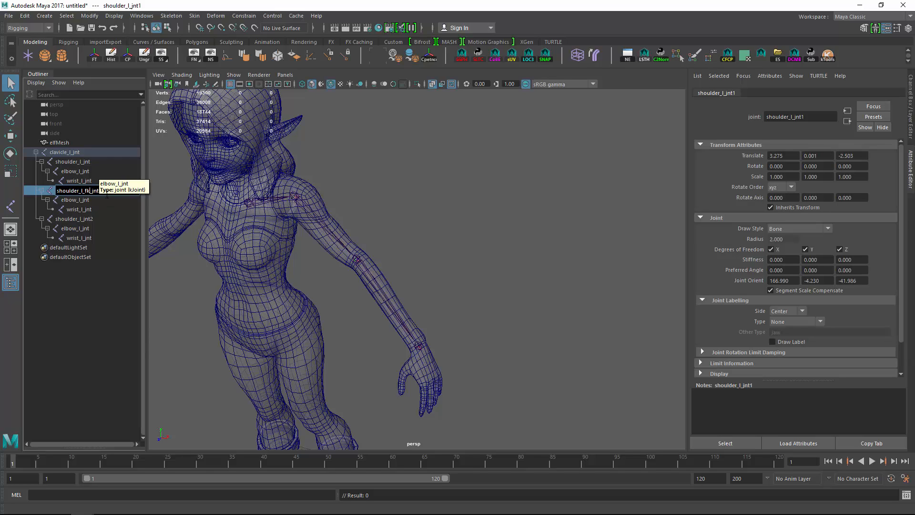
pyautogui.doubleClick(102, 201)
pyautogui.click(82, 200)
pyautogui.write('_fk_jnt')
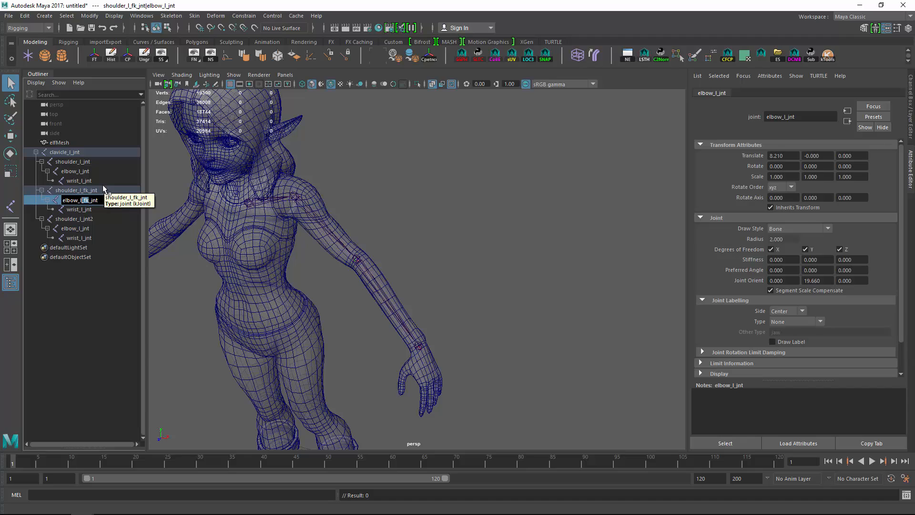
pyautogui.doubleClick(88, 209)
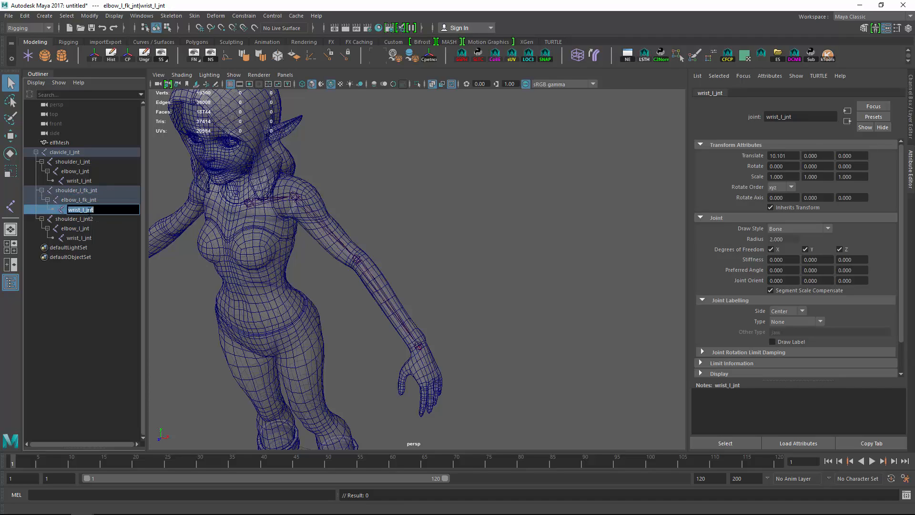
pyautogui.click(87, 210)
pyautogui.write('fk_')
# Step: Rename the second duplicate chain's joints to shoulder_l_ik_jnt, elbow_l_ik_jnt and wrist_l_ik_jnt
pyautogui.doubleClick(87, 218)
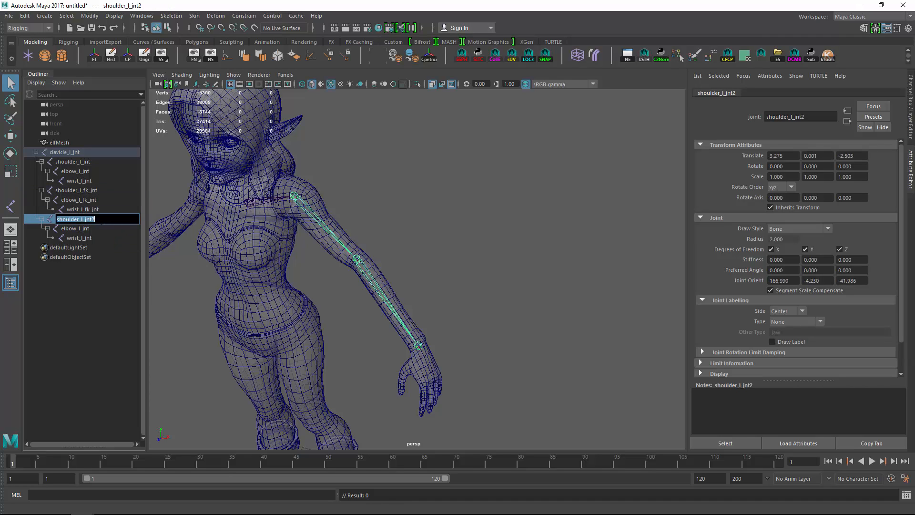
pyautogui.click(93, 219)
pyautogui.press('BackSpace')
pyautogui.write('_ik_')
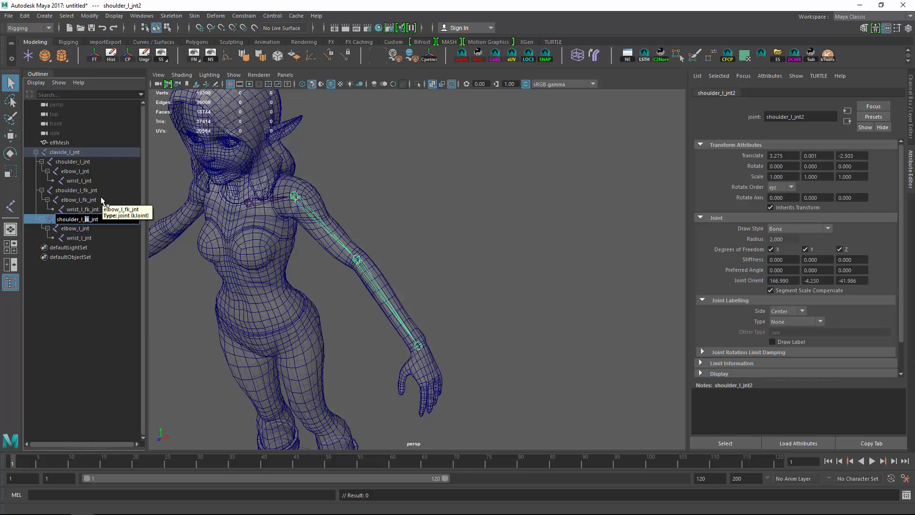
pyautogui.doubleClick(77, 229)
pyautogui.click(81, 229)
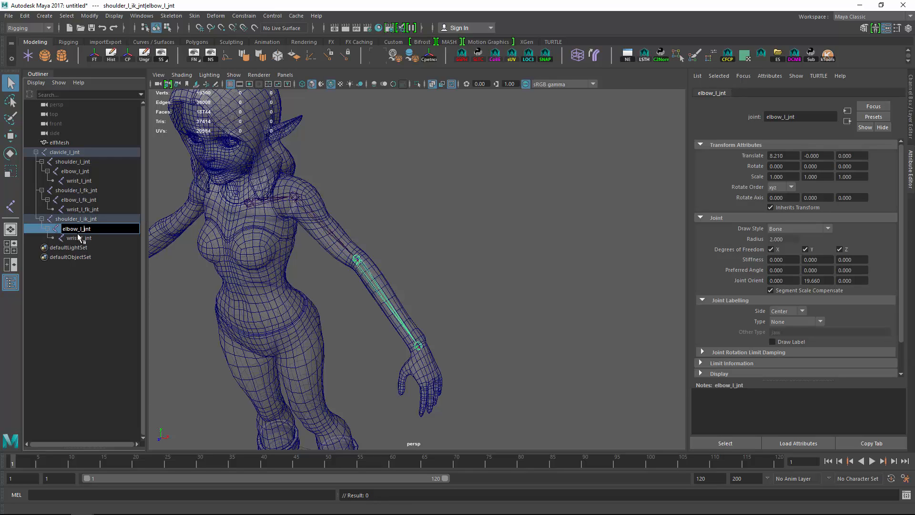
pyautogui.doubleClick(79, 238)
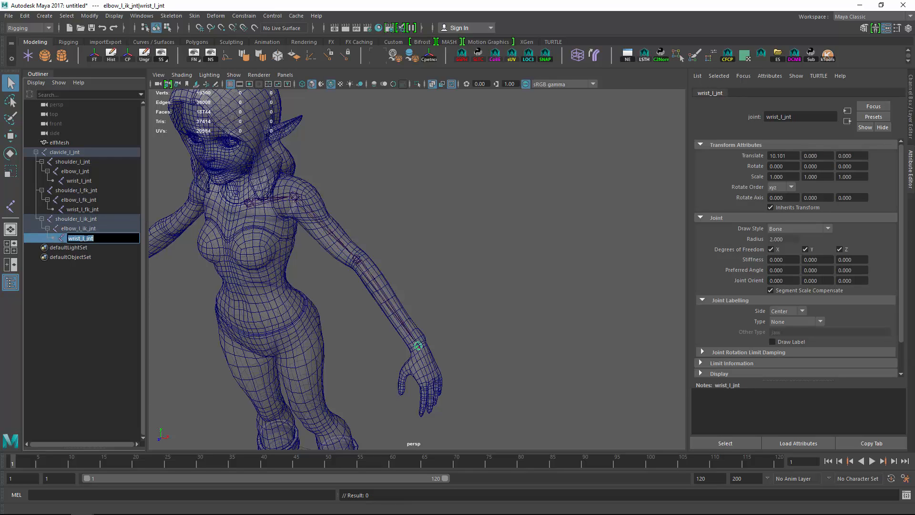
pyautogui.click(82, 238)
pyautogui.write('_ik')
pyautogui.press('Return')
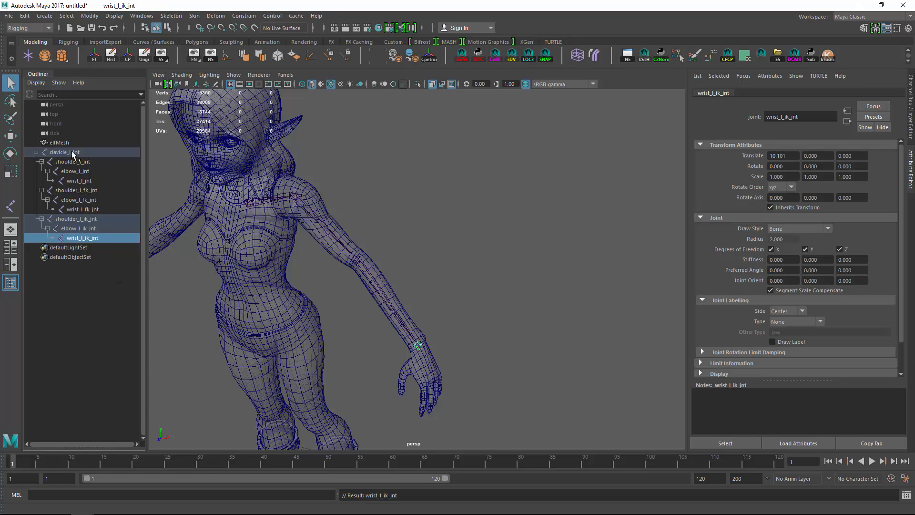
# Step: Create a NURBS circle at the origin of the grid
pyautogui.keyDown('alt'); pyautogui.moveTo(253, 423); pyautogui.dragTo(396, 342); pyautogui.keyUp('alt')
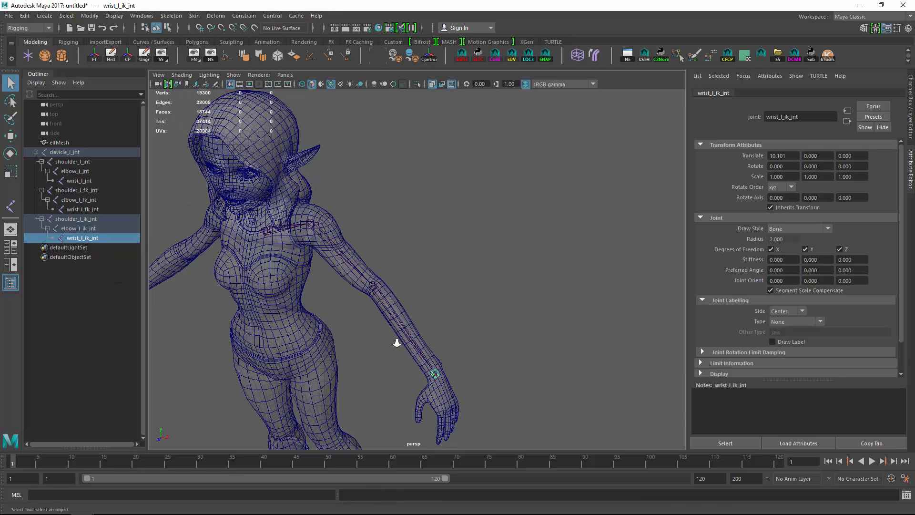
pyautogui.keyDown('alt'); pyautogui.moveTo(396, 342); pyautogui.dragTo(341, 329, button='right'); pyautogui.keyUp('alt')
pyautogui.click(155, 43)
pyautogui.click(29, 56)
pyautogui.keyDown('alt'); pyautogui.moveTo(483, 410); pyautogui.dragTo(482, 279, button='middle'); pyautogui.keyUp('alt')
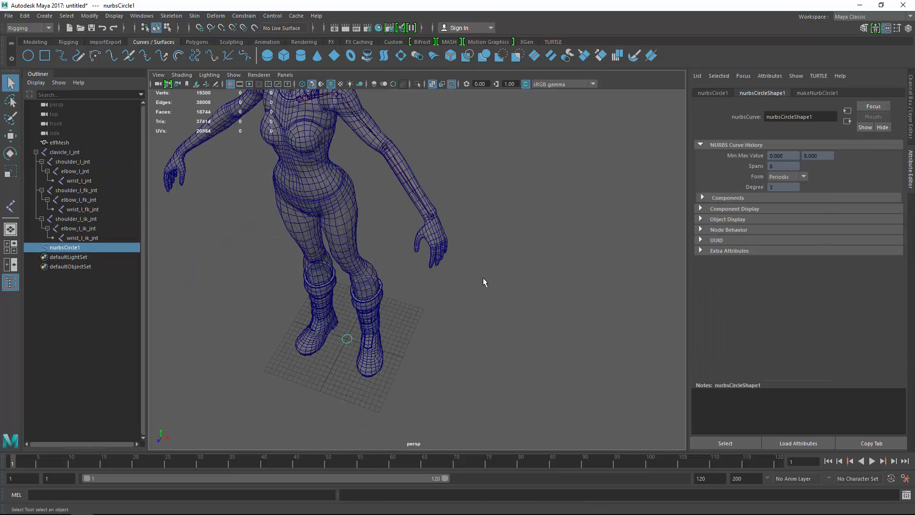
pyautogui.keyDown('alt'); pyautogui.moveTo(482, 277); pyautogui.dragTo(403, 243); pyautogui.keyUp('alt')
# Step: Isolate the circle together with the shoulder_l_jnt chain and duplicate the circle twice
pyautogui.keyDown('ctrl'); pyautogui.click(71, 162); pyautogui.keyUp('ctrl')
pyautogui.hotkey('ctrl', '1')
pyautogui.click(399, 347)
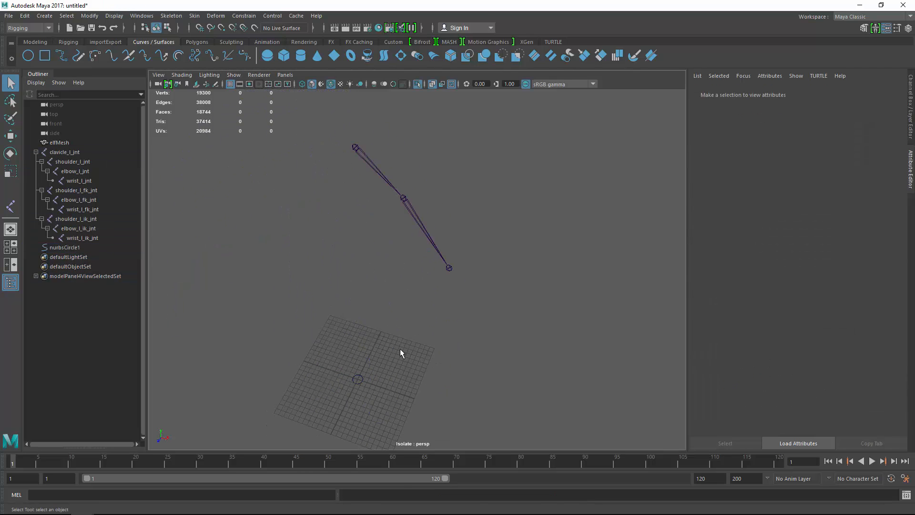
pyautogui.click(361, 376)
pyautogui.hotkey('ctrl', 'd')
pyautogui.hotkey('ctrl', 'd')
# Step: Parent nurbsCircle1 to shoulder_l_jnt and show the circle's transform channels
pyautogui.click(385, 203)
pyautogui.click(66, 248)
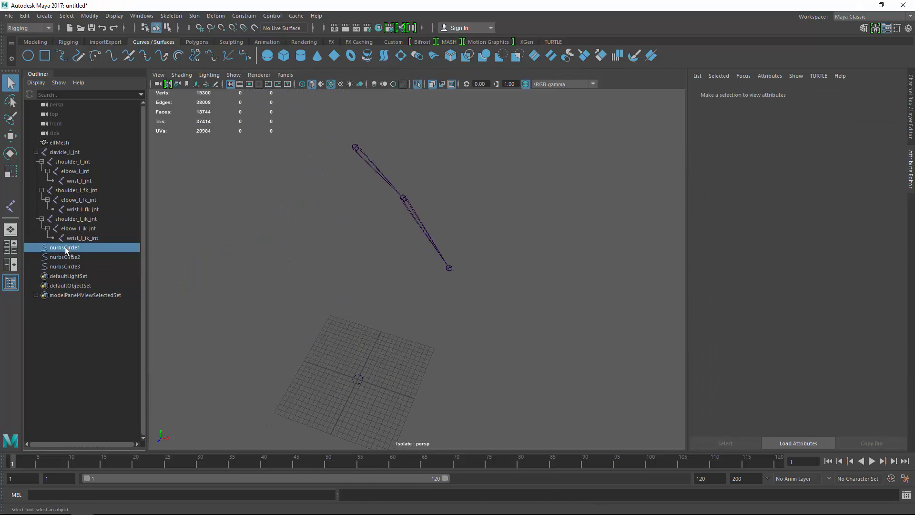
pyautogui.keyDown('shift'); pyautogui.click(364, 169); pyautogui.keyUp('shift')
pyautogui.press('p')
pyautogui.click(910, 121)
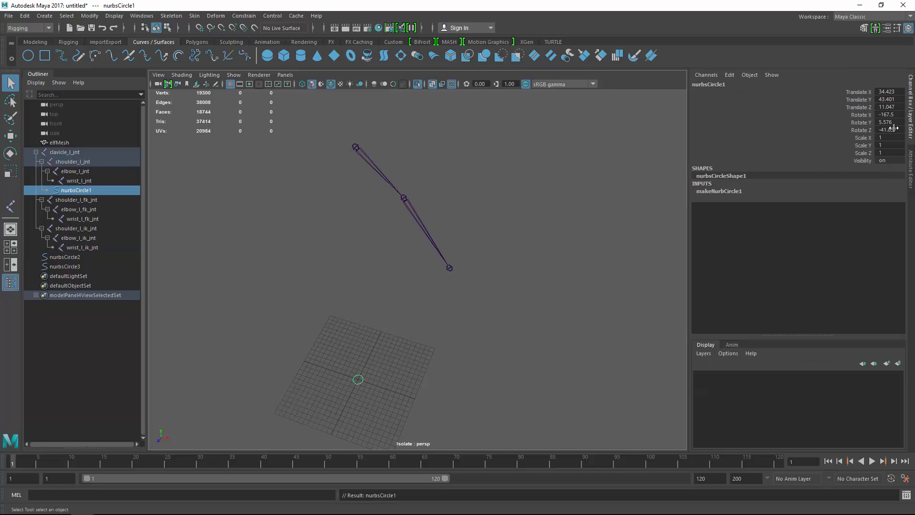
# Step: Set all translate and rotate values of nurbsCircle1 to 0 so it snaps onto shoulder_l_jnt
pyautogui.moveTo(893, 92); pyautogui.dragTo(893, 130)
pyautogui.write('0')
pyautogui.press('Return')
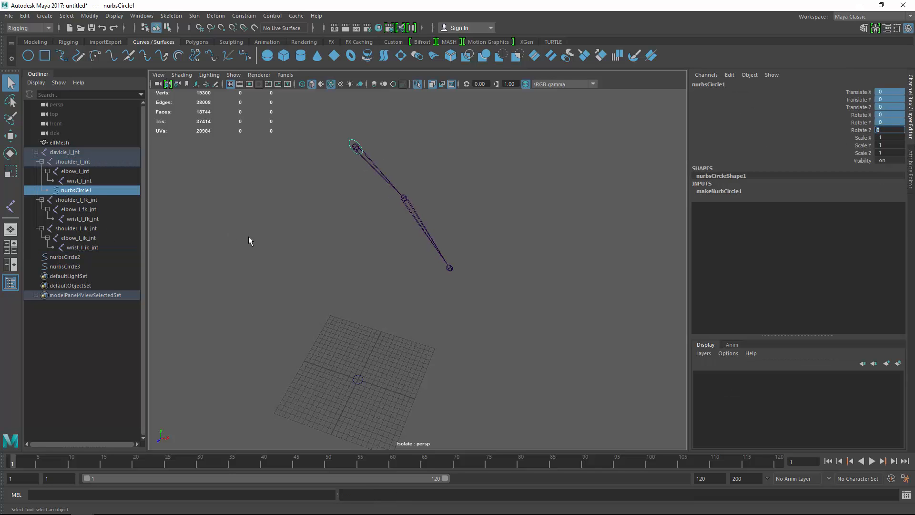
# Step: Parent nurbsCircle2 to elbow_l_jnt and set its translate and rotate values to 0
pyautogui.keyDown('alt'); pyautogui.moveTo(248, 236); pyautogui.dragTo(386, 330); pyautogui.keyUp('alt')
pyautogui.click(70, 257)
pyautogui.keyDown('shift'); pyautogui.click(415, 217); pyautogui.keyUp('shift')
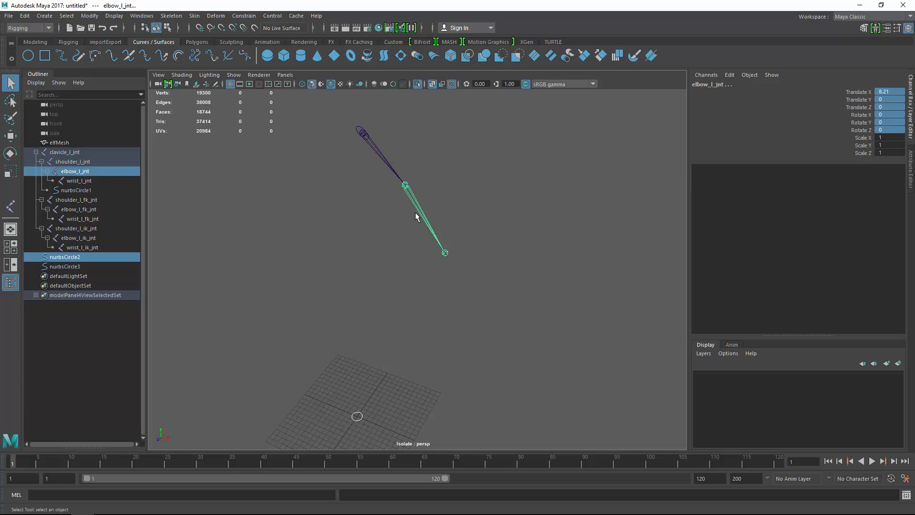
pyautogui.press('p')
pyautogui.moveTo(892, 92); pyautogui.dragTo(889, 130)
pyautogui.write('0')
pyautogui.press('Return')
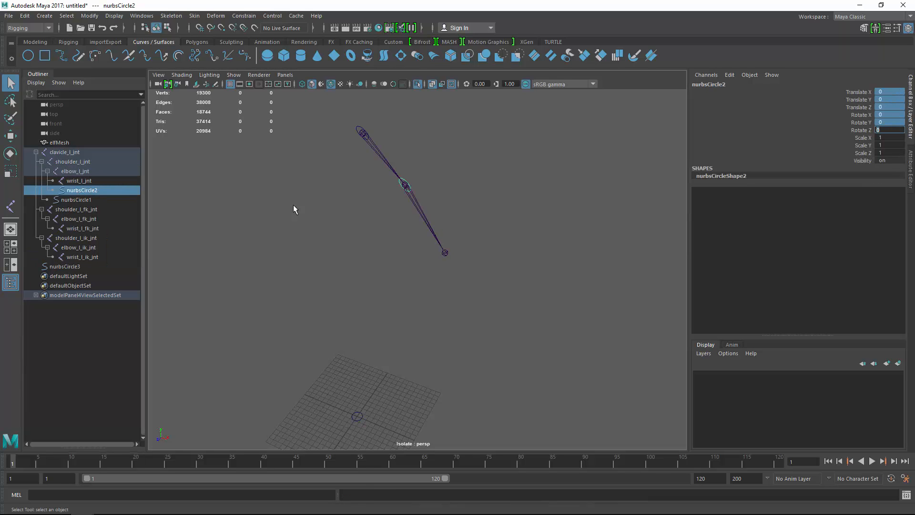
# Step: Parent nurbsCircle3 to wrist_l_jnt and set its translate and rotate values to 0
pyautogui.click(67, 265)
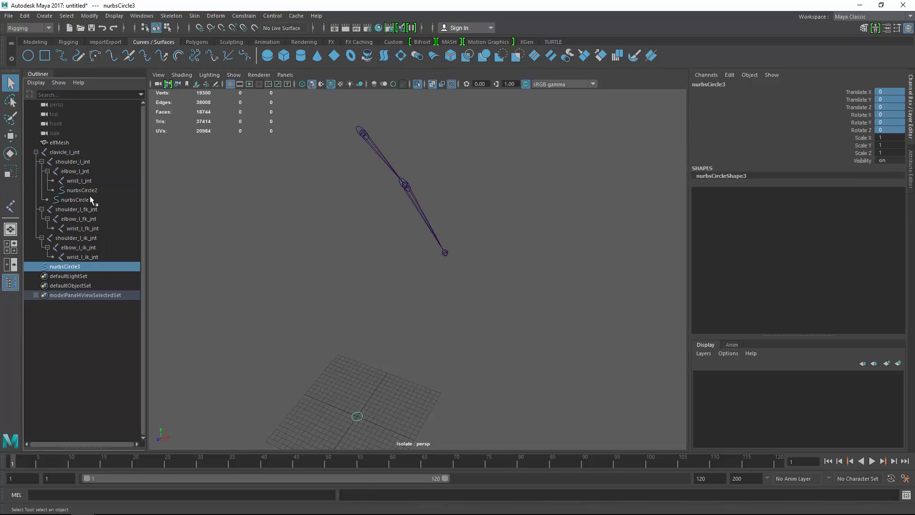
pyautogui.keyDown('ctrl'); pyautogui.click(79, 181); pyautogui.keyUp('ctrl')
pyautogui.press('p')
pyautogui.moveTo(889, 92); pyautogui.dragTo(888, 131)
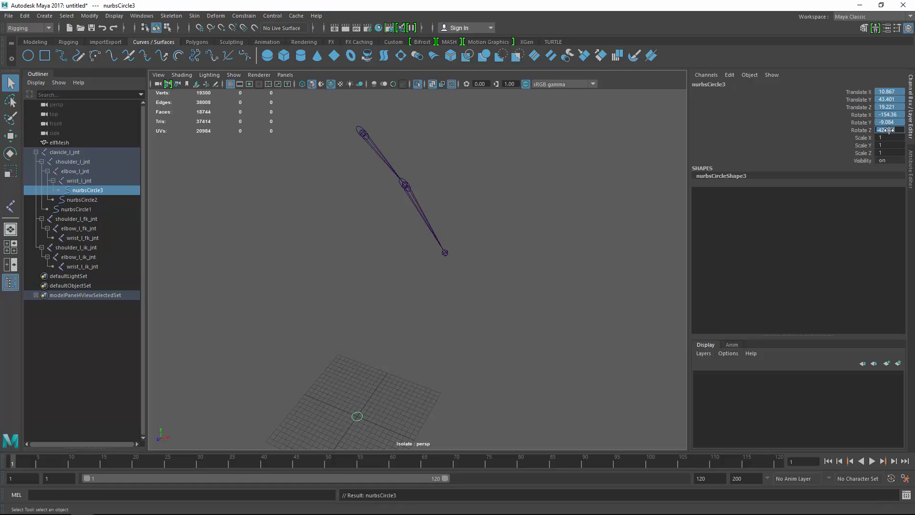
pyautogui.write('0')
pyautogui.press('Return')
# Step: Rotate the three joint circles 90 degrees in Z and scale them uniformly to about 1.772 to surround the arm mesh
pyautogui.keyDown('alt'); pyautogui.moveTo(464, 163); pyautogui.dragTo(458, 191, button='middle'); pyautogui.keyUp('alt')
pyautogui.keyDown('alt'); pyautogui.moveTo(458, 192); pyautogui.dragTo(434, 181); pyautogui.keyUp('alt')
pyautogui.click(376, 123)
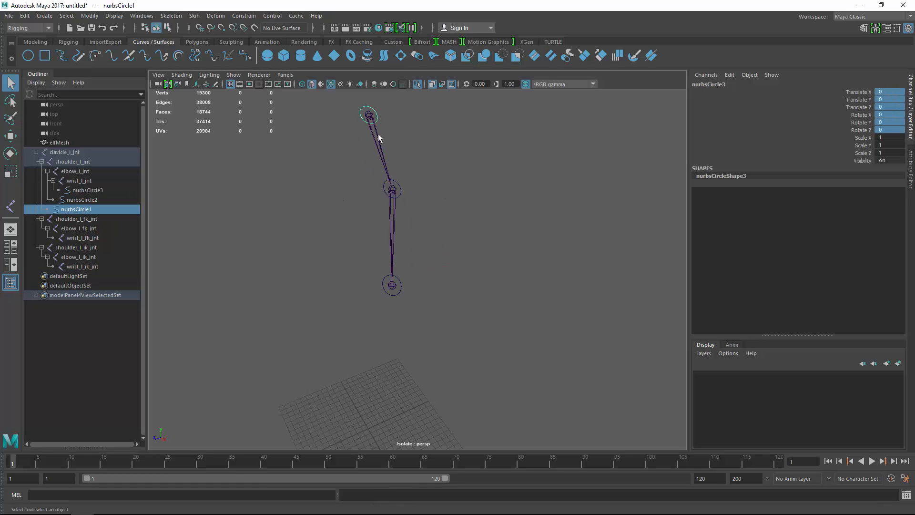
pyautogui.keyDown('shift'); pyautogui.click(399, 189); pyautogui.keyUp('shift')
pyautogui.keyDown('shift'); pyautogui.click(399, 279); pyautogui.keyUp('shift')
pyautogui.press('e')
pyautogui.keyDown('alt'); pyautogui.moveTo(387, 215); pyautogui.dragTo(360, 210); pyautogui.keyUp('alt')
pyautogui.press('r')
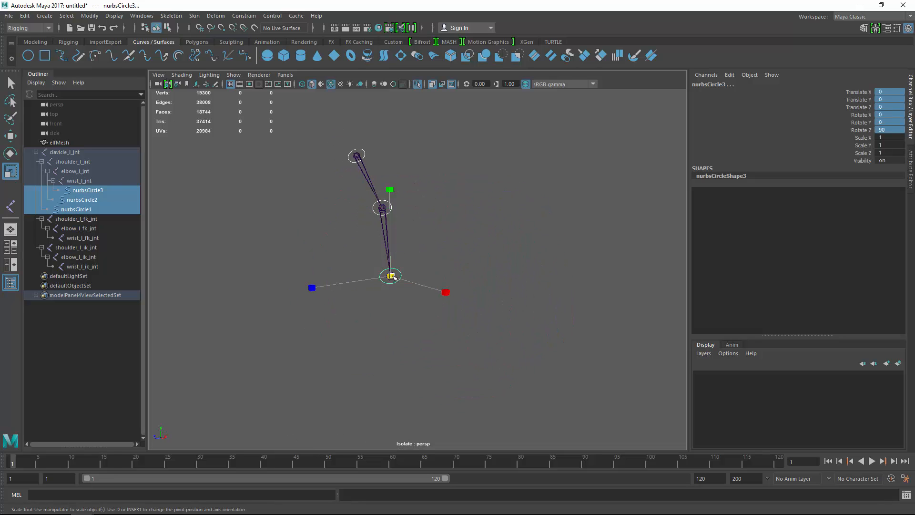
pyautogui.moveTo(390, 276); pyautogui.dragTo(410, 214)
pyautogui.hotkey('ctrl', '1')
pyautogui.keyDown('alt'); pyautogui.moveTo(413, 300); pyautogui.dragTo(431, 281); pyautogui.keyUp('alt')
pyautogui.press('q')
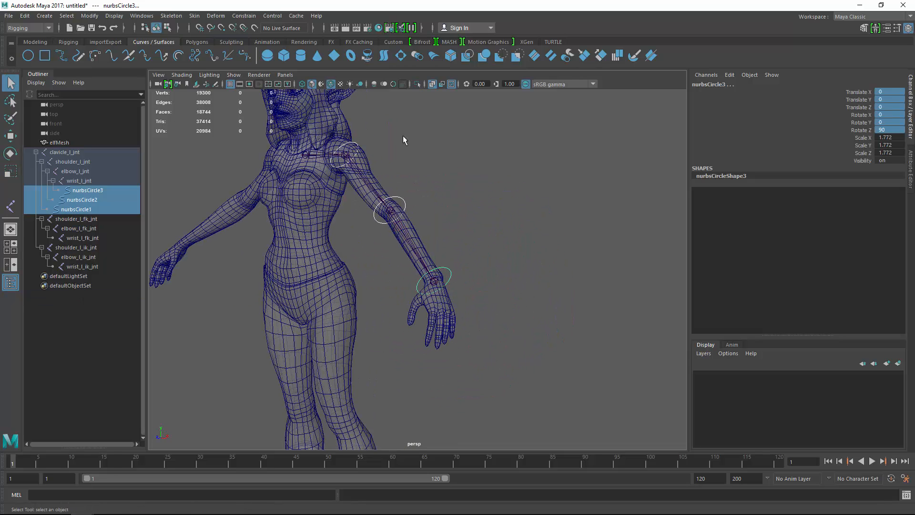
# Step: Scale the shoulder circle uniformly to about 3.19 so it surrounds the shoulder mesh
pyautogui.click(351, 142)
pyautogui.click(357, 144)
pyautogui.press('r')
pyautogui.moveTo(345, 156); pyautogui.dragTo(371, 159)
pyautogui.keyDown('alt'); pyautogui.moveTo(366, 174); pyautogui.dragTo(412, 182); pyautogui.keyUp('alt')
pyautogui.moveTo(348, 156); pyautogui.dragTo(352, 158)
pyautogui.press('q')
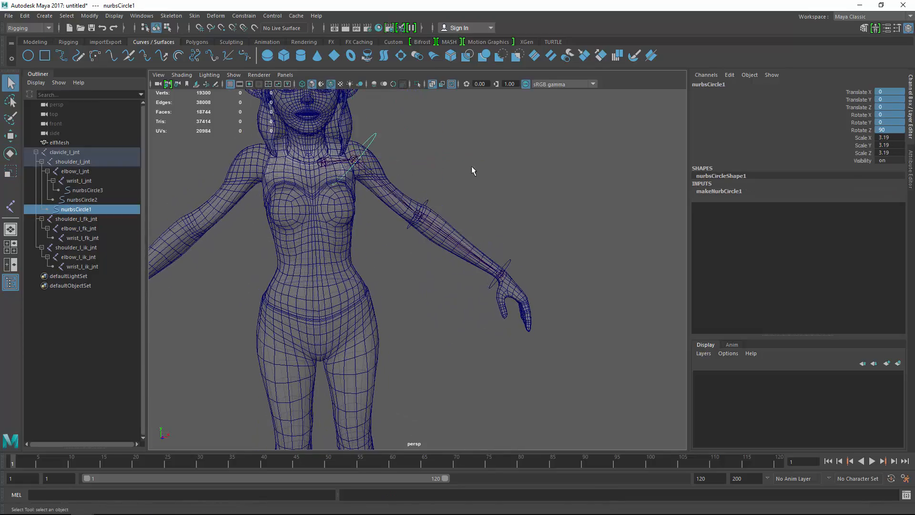
# Step: Scale the elbow circle up slightly so it clears the elbow mesh
pyautogui.keyDown('alt'); pyautogui.moveTo(471, 166); pyautogui.dragTo(434, 165); pyautogui.keyUp('alt')
pyautogui.keyDown('shift'); pyautogui.click(412, 198); pyautogui.keyUp('shift')
pyautogui.click(411, 196)
pyautogui.press('r')
pyautogui.moveTo(397, 208); pyautogui.dragTo(402, 209)
pyautogui.press('q')
# Step: Unparent the shoulder, elbow and wrist circles from the joints and freeze their scale
pyautogui.keyDown('shift'); pyautogui.click(366, 130); pyautogui.keyUp('shift')
pyautogui.keyDown('shift'); pyautogui.click(472, 266); pyautogui.keyUp('shift')
pyautogui.hotkey('shift', 'p')
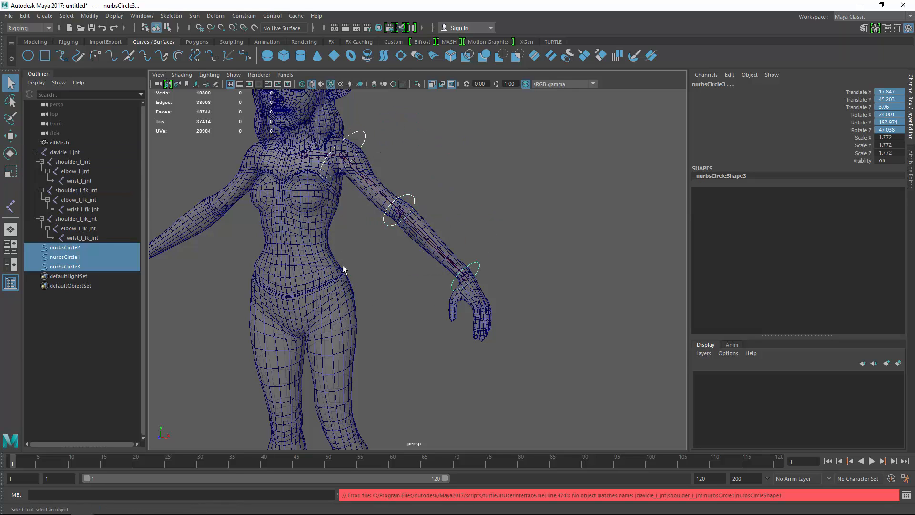
pyautogui.rightClick(866, 114)
pyautogui.moveTo(820, 282)
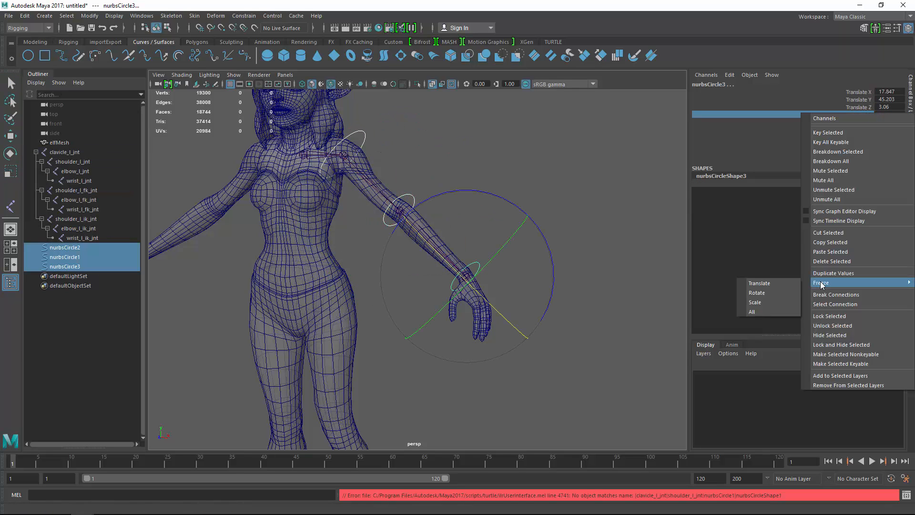
pyautogui.click(760, 303)
pyautogui.click(599, 138)
# Step: Rename nurbsCircle1 as shoulder_l_fk_ctrl, reusing the name of the shoulder FK joint
pyautogui.click(112, 190)
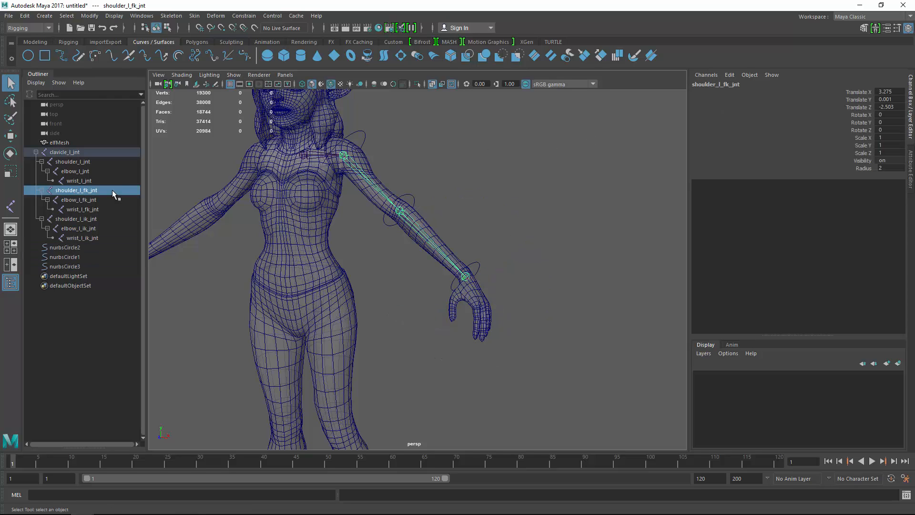
pyautogui.press('q')
pyautogui.doubleClick(86, 189)
pyautogui.hotkey('ctrl', 'c')
pyautogui.click(70, 246)
pyautogui.click(361, 137)
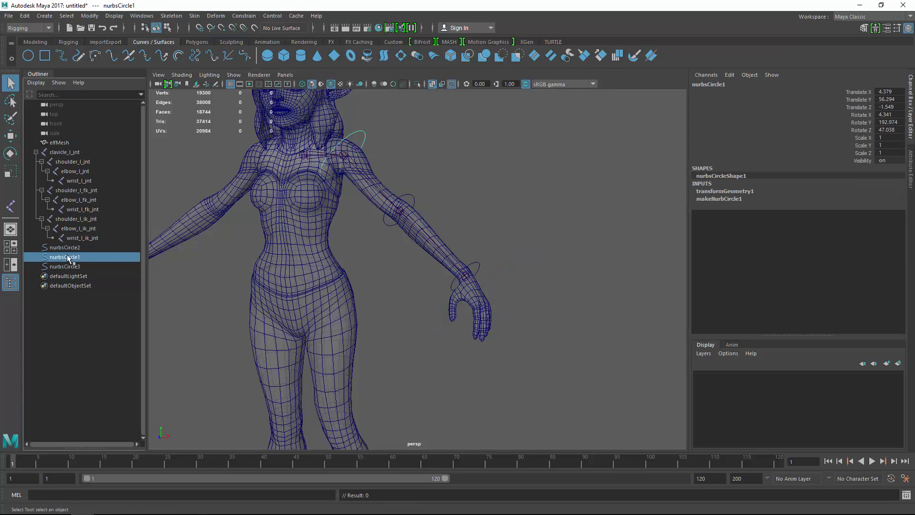
pyautogui.doubleClick(70, 257)
pyautogui.hotkey('ctrl', 'v')
pyautogui.press('BackSpace')
pyautogui.press('BackSpace')
pyautogui.press('BackSpace')
pyautogui.write('ctrl')
pyautogui.press('Return')
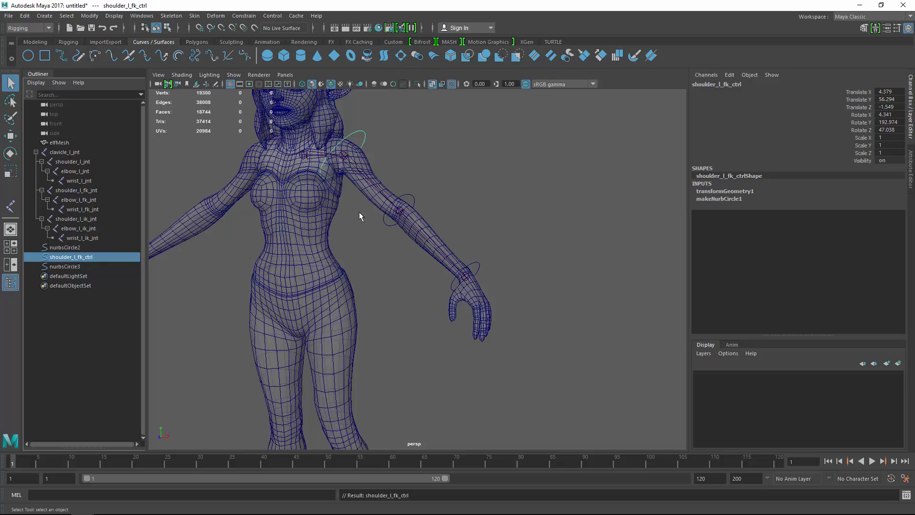
# Step: Rename nurbsCircle2 as elbow_l_fk_ctrl, reusing the name of the elbow FK joint
pyautogui.click(411, 221)
pyautogui.doubleClick(90, 200)
pyautogui.hotkey('ctrl', 'c')
pyautogui.click(71, 247)
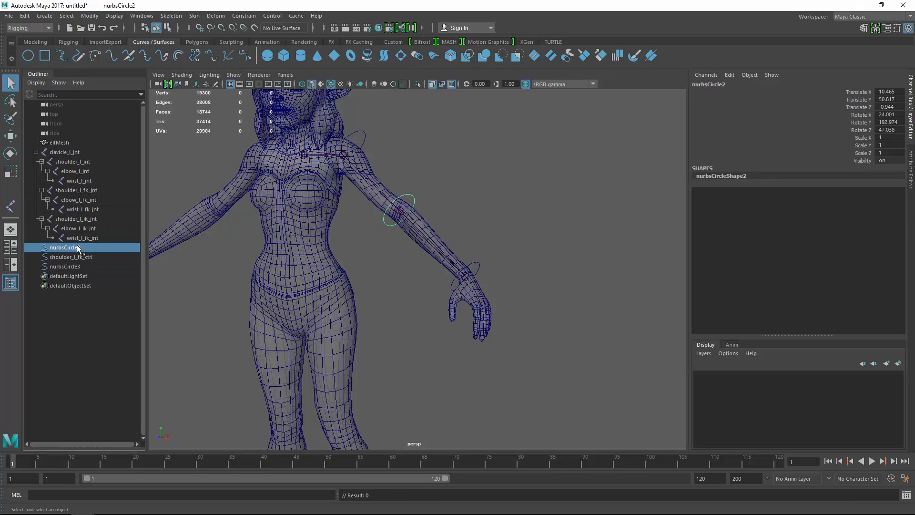
pyautogui.doubleClick(72, 247)
pyautogui.hotkey('ctrl', 'v')
pyautogui.write('ctrl')
pyautogui.press('Return')
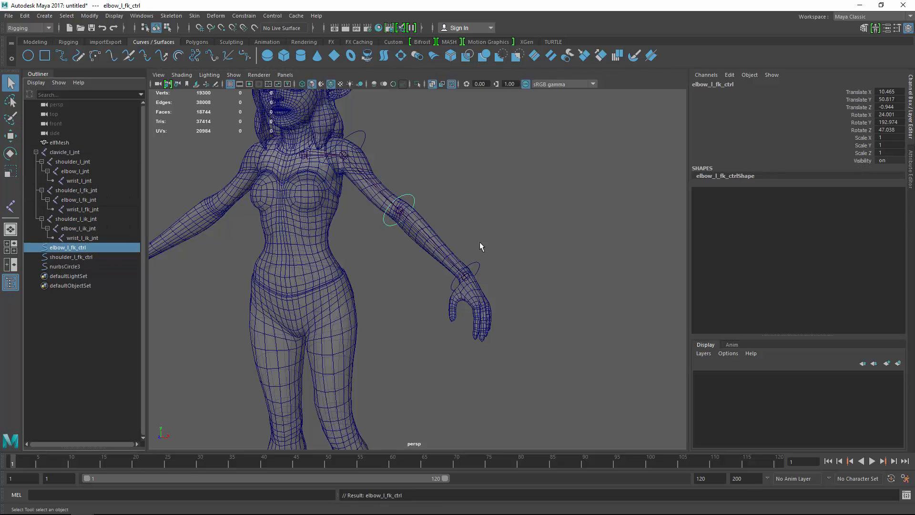
# Step: Rename nurbsCircle3 as wrist_l_fk_ctrl, reusing the name of the wrist FK joint
pyautogui.doubleClick(84, 209)
pyautogui.hotkey('ctrl', 'c')
pyautogui.click(72, 267)
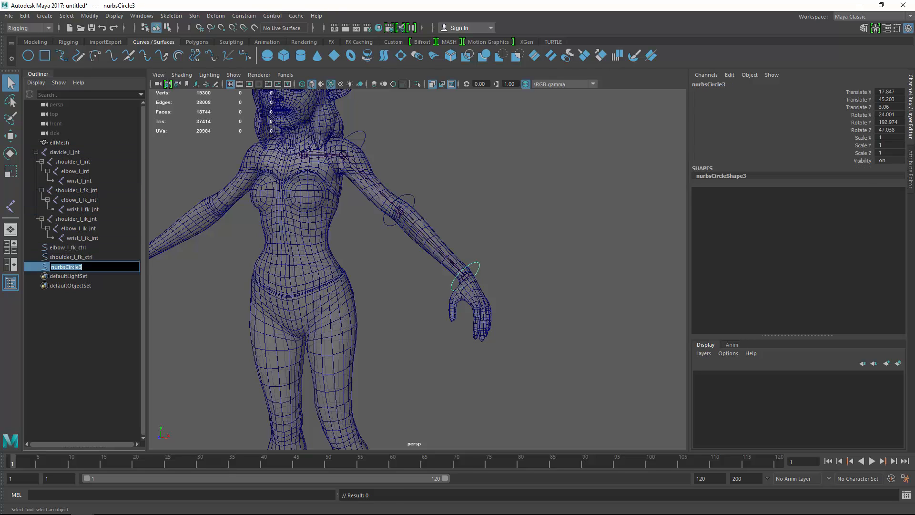
pyautogui.doubleClick(72, 266)
pyautogui.hotkey('ctrl', 'v')
pyautogui.press('BackSpace')
pyautogui.press('BackSpace')
pyautogui.press('BackSpace')
pyautogui.write('ctrl')
pyautogui.press('Return')
# Step: Duplicate wrist_l_fk_ctrl and rename the copy wrist_l_ik_ctrl
pyautogui.hotkey('ctrl', 'd')
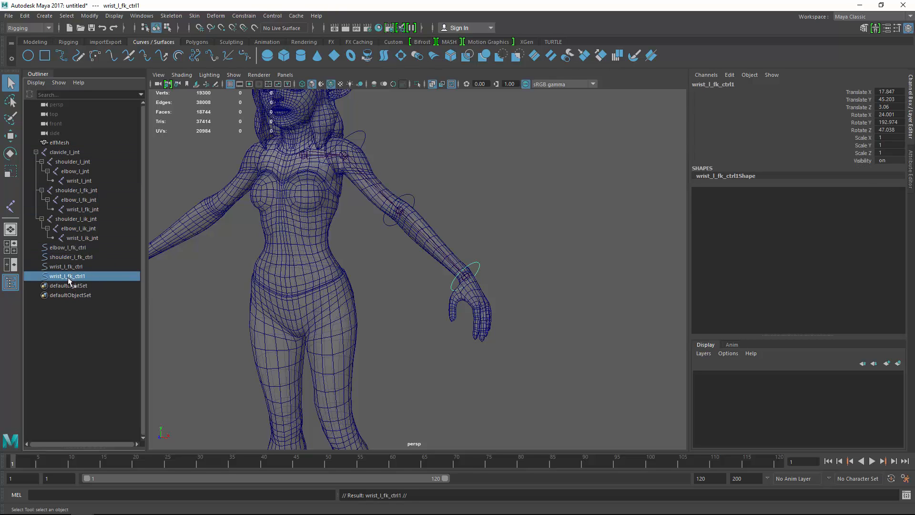
pyautogui.doubleClick(70, 277)
pyautogui.press('BackSpace')
pyautogui.write('i')
pyautogui.press('Right')
pyautogui.press('Right')
pyautogui.press('Right')
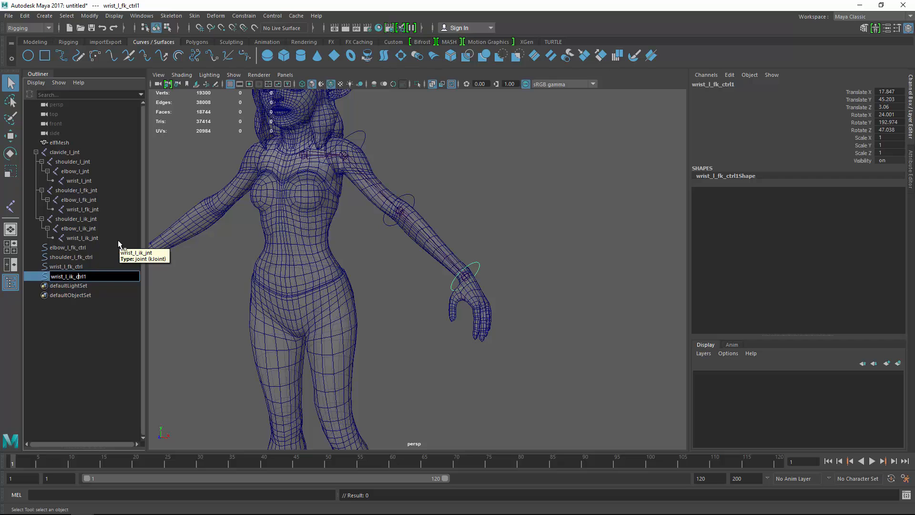
pyautogui.press('BackSpace')
pyautogui.press('Return')
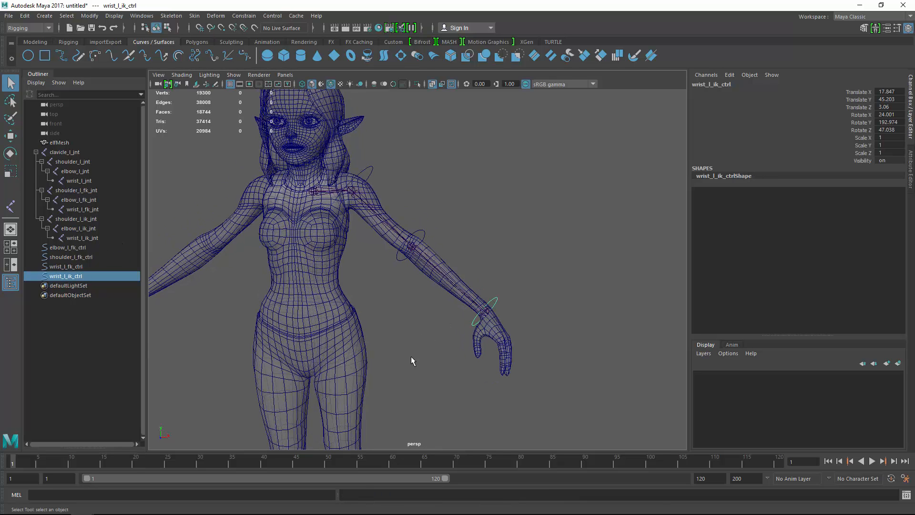
# Step: Create four empty groups with nothing selected
pyautogui.click(420, 355)
pyautogui.hotkey('ctrl', 'g')
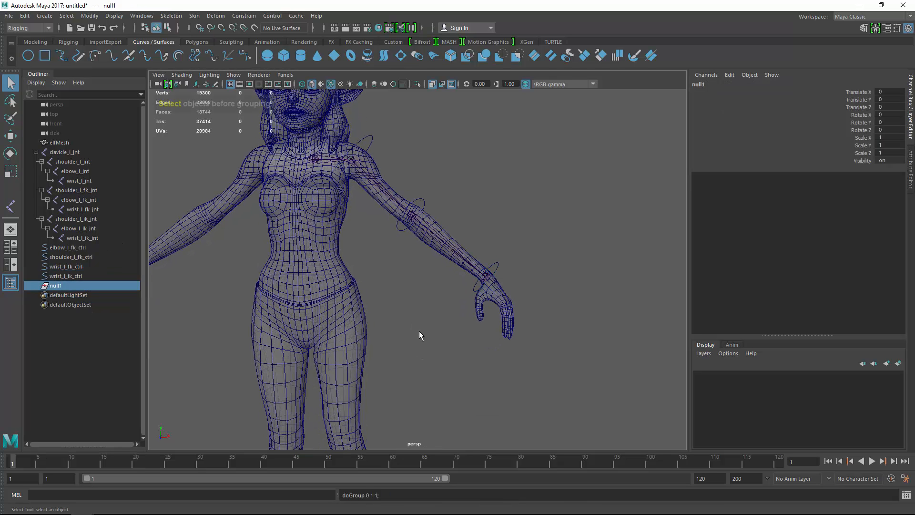
pyautogui.click(419, 331)
pyautogui.hotkey('ctrl', 'g')
pyautogui.hotkey('ctrl', 'g')
pyautogui.click(422, 358)
pyautogui.hotkey('ctrl', 'g')
pyautogui.click(427, 353)
# Step: Rename null1 as elbow_l_fk_grp, based on the elbow FK control's name
pyautogui.doubleClick(59, 249)
pyautogui.hotkey('ctrl', 'c')
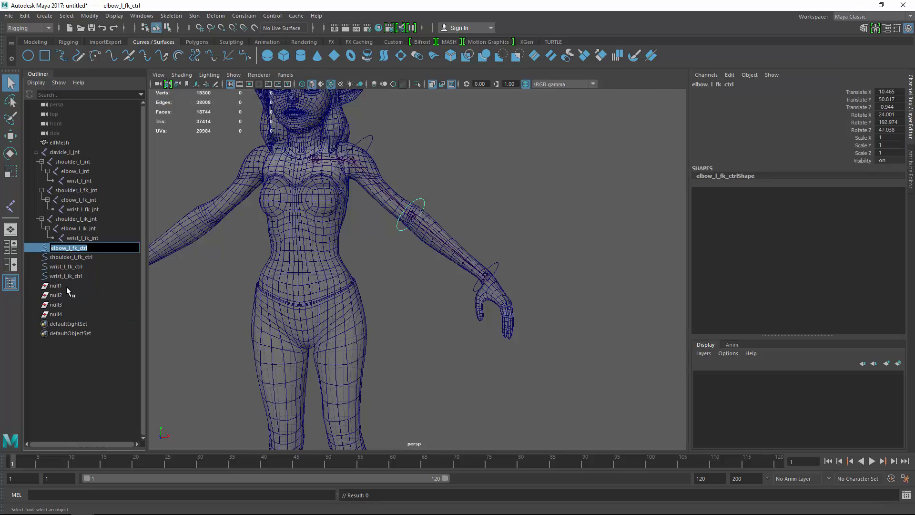
pyautogui.doubleClick(65, 287)
pyautogui.hotkey('ctrl', 'v')
pyautogui.press('BackSpace')
pyautogui.press('BackSpace')
pyautogui.press('BackSpace')
pyautogui.press('BackSpace')
pyautogui.write('grp')
pyautogui.press('Return')
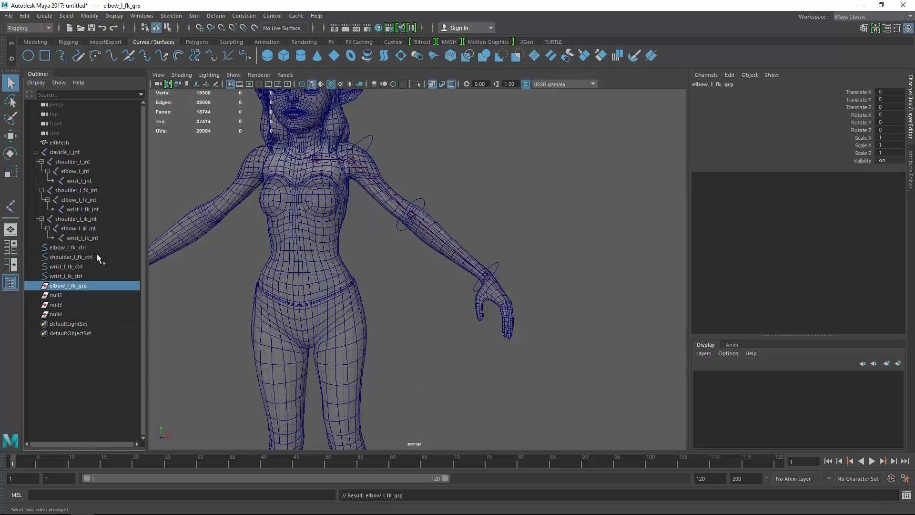
# Step: Rename null2 as shoulder_l_fk_grp, based on the shoulder FK control's name
pyautogui.doubleClick(74, 256)
pyautogui.hotkey('ctrl', 'c')
pyautogui.press('Return')
pyautogui.doubleClick(66, 295)
pyautogui.hotkey('ctrl', 'v')
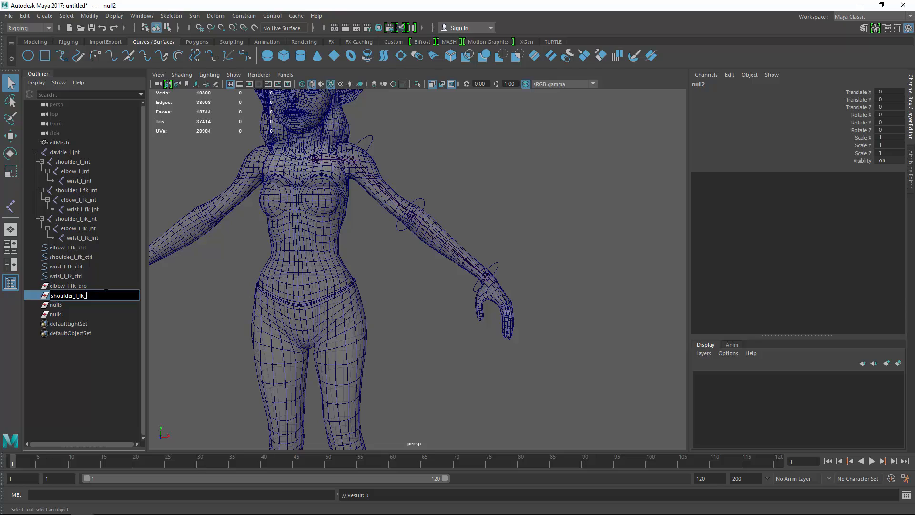
pyautogui.write('grp')
pyautogui.press('Return')
# Step: Rename null3 as wrist_l_fk_grp, based on the wrist FK control's name
pyautogui.doubleClick(66, 266)
pyautogui.hotkey('ctrl', 'c')
pyautogui.press('Return')
pyautogui.doubleClick(63, 305)
pyautogui.hotkey('ctrl', 'v')
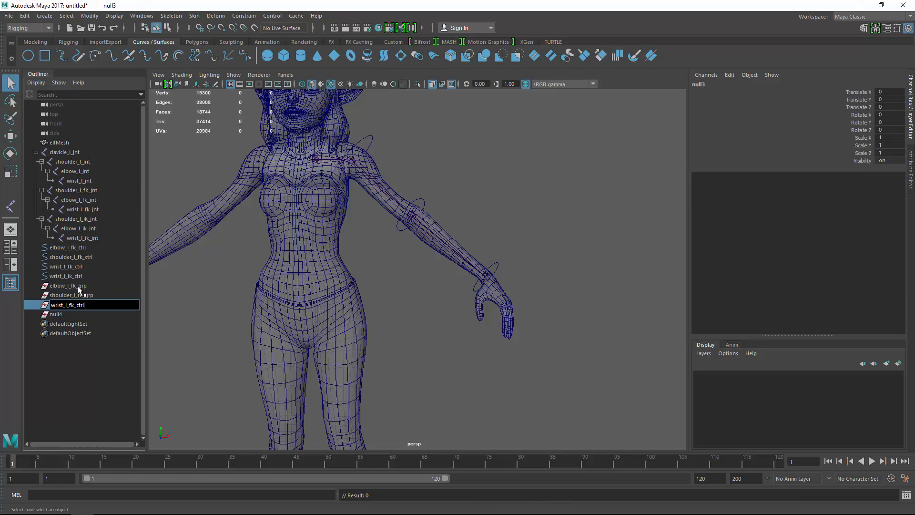
pyautogui.write('grp')
pyautogui.press('Return')
# Step: Rename null4 as wrist_l_ik_grp, based on the wrist IK control's name
pyautogui.doubleClick(65, 276)
pyautogui.hotkey('ctrl', 'c')
pyautogui.press('Return')
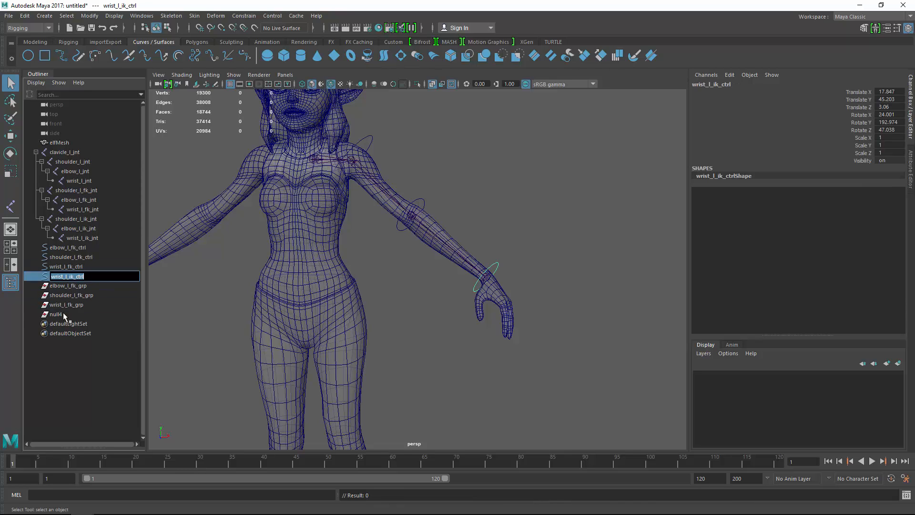
pyautogui.doubleClick(64, 314)
pyautogui.hotkey('ctrl', 'v')
pyautogui.write('grp')
pyautogui.press('Return')
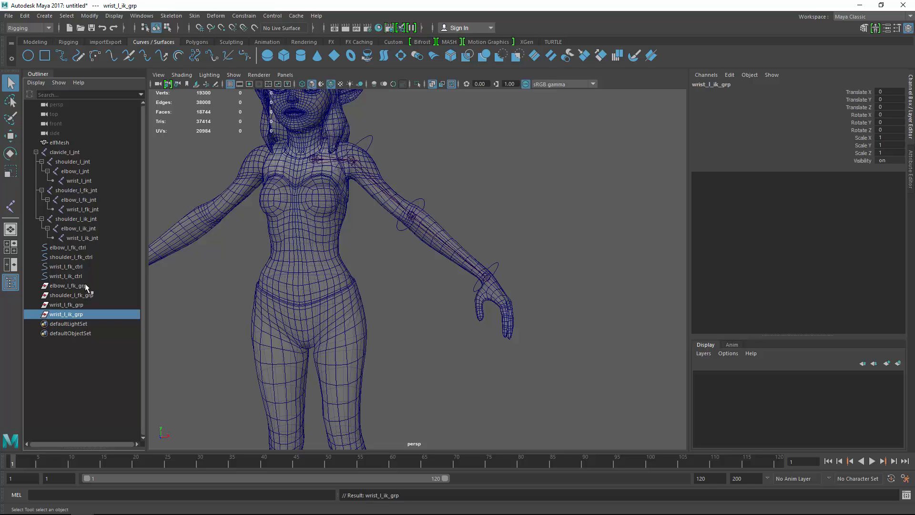
# Step: Draw a small open square on the grid with the EP Curve tool, snapping its points to the grid
pyautogui.keyDown('alt'); pyautogui.moveTo(429, 296); pyautogui.dragTo(356, 368); pyautogui.keyUp('alt')
pyautogui.scroll(4, 356, 368)
pyautogui.click(381, 348)
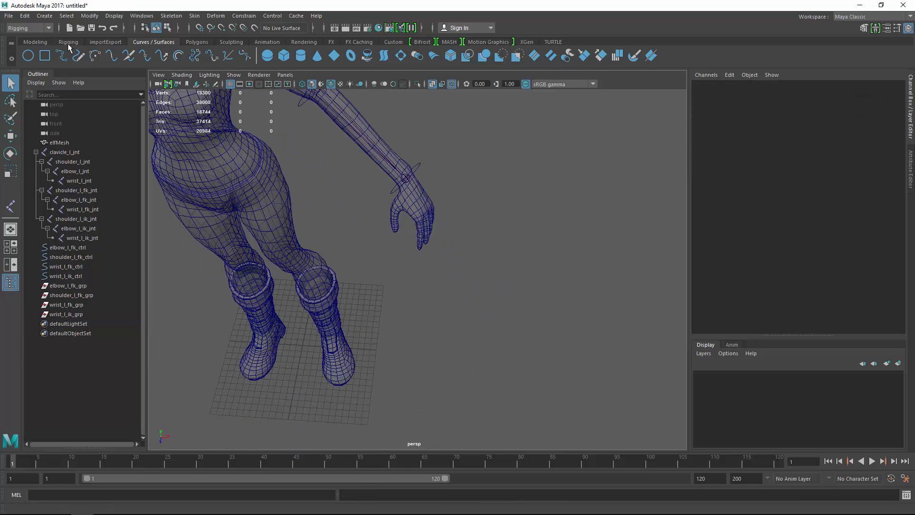
pyautogui.doubleClick(62, 56)
pyautogui.press('x')
pyautogui.click(295, 385)
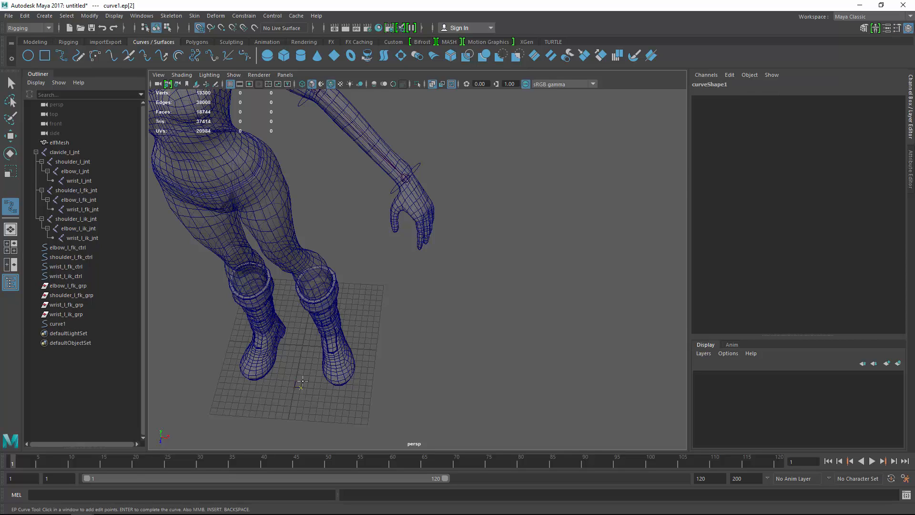
pyautogui.press('q')
# Step: Switch to the Modeling menu set and close the open square curve with Open/Close
pyautogui.click(29, 28)
pyautogui.click(21, 34)
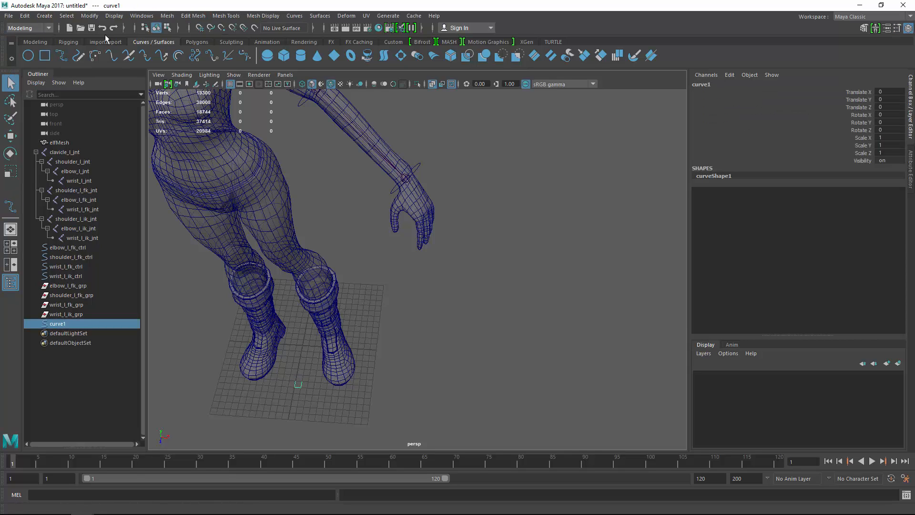
pyautogui.click(294, 16)
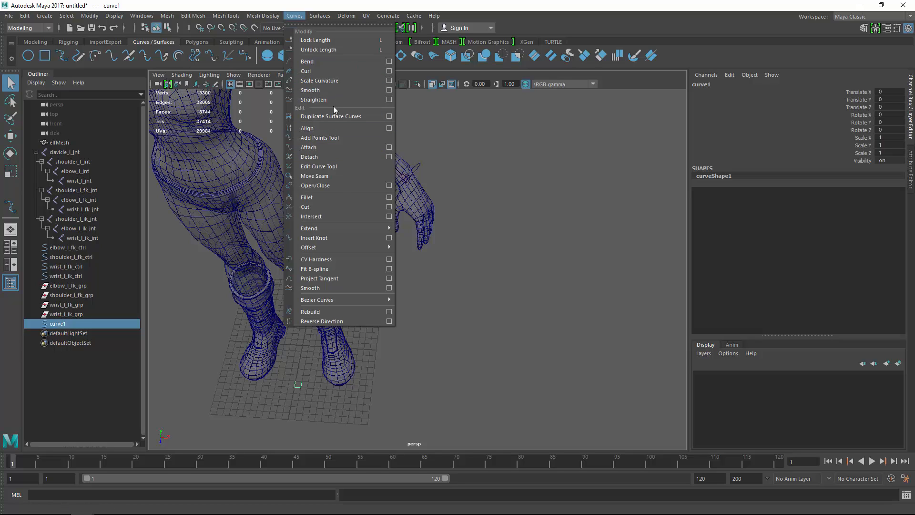
pyautogui.click(333, 184)
# Step: Center the square curve's pivot and snap the curve to the grid origin, at Translate X -0.5 and Z -6.5
pyautogui.press('w')
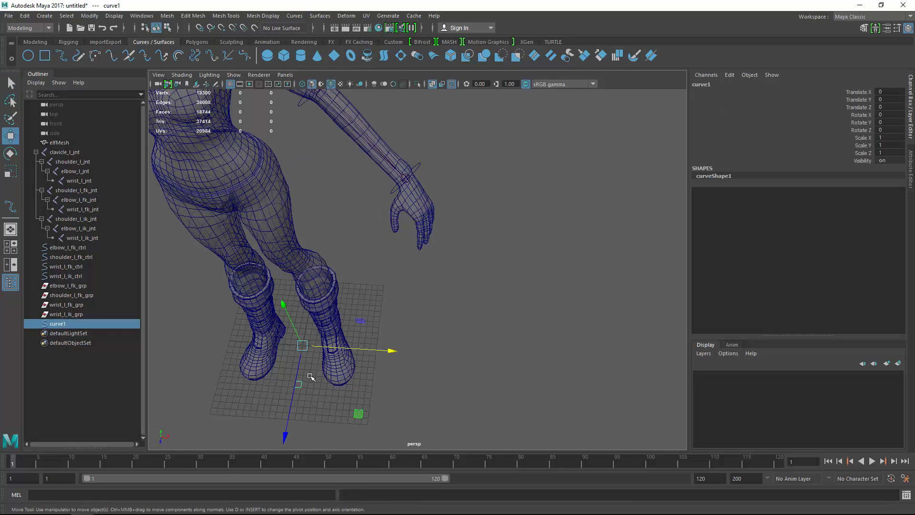
pyautogui.click(32, 41)
pyautogui.click(128, 54)
pyautogui.moveTo(296, 377); pyautogui.dragTo(323, 346)
# Step: Scale the square curve uniformly to about 5.043
pyautogui.press('r')
pyautogui.keyDown('alt'); pyautogui.moveTo(391, 398); pyautogui.dragTo(377, 338); pyautogui.keyUp('alt')
pyautogui.press('q')
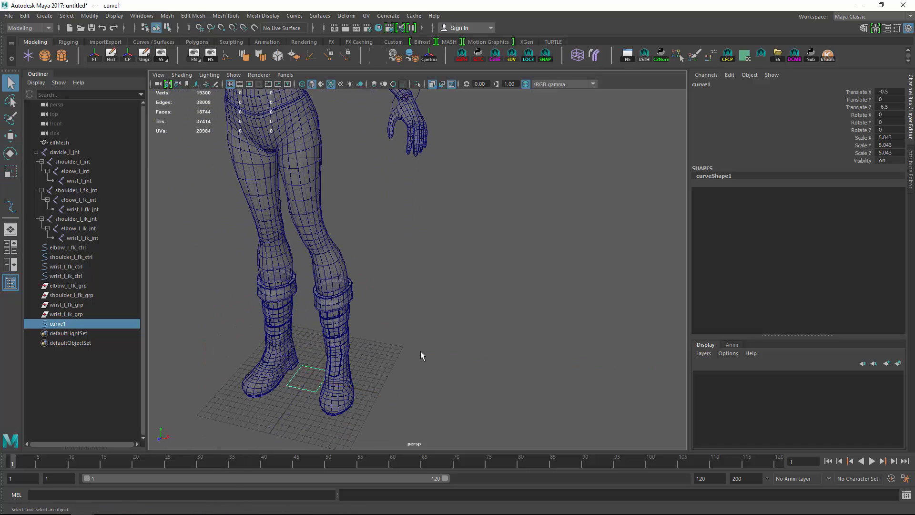
# Step: Place the square curve in a new group of its own
pyautogui.click(421, 351)
pyautogui.moveTo(309, 377); pyautogui.dragTo(298, 406)
pyautogui.hotkey('ctrl', 'g')
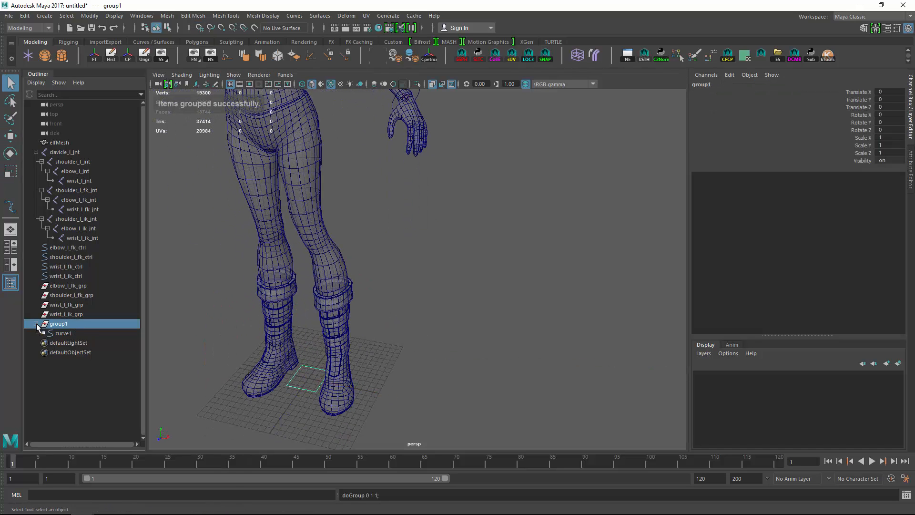
# Step: Rename the square curve as ikFk_switch and its parent group as ikFk_switch_grp
pyautogui.doubleClick(65, 333)
pyautogui.write('ikFk_sw')
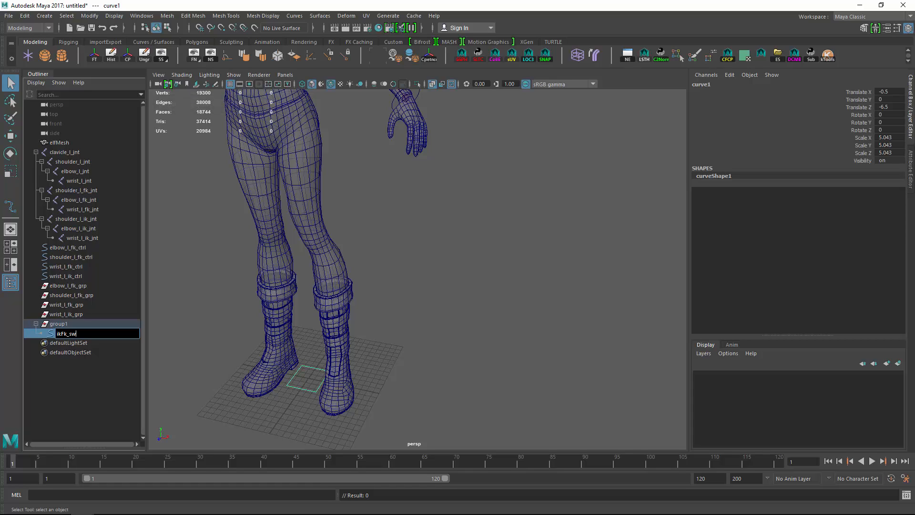
pyautogui.write('itch')
pyautogui.press('Return')
pyautogui.doubleClick(59, 323)
pyautogui.write('ikFk_')
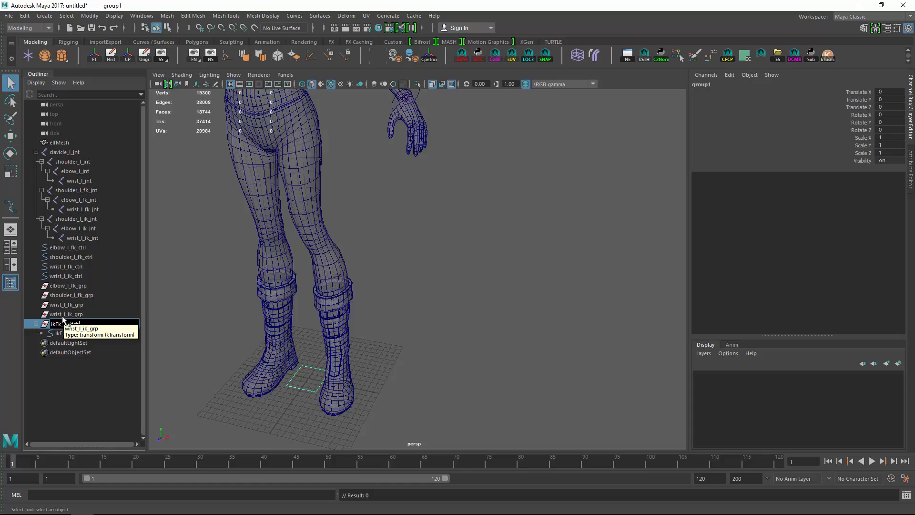
pyautogui.write('switch_grp')
pyautogui.press('Return')
# Step: Add the control suffix to the square curve's name, making it ikFk_switch_ctrl
pyautogui.doubleClick(79, 334)
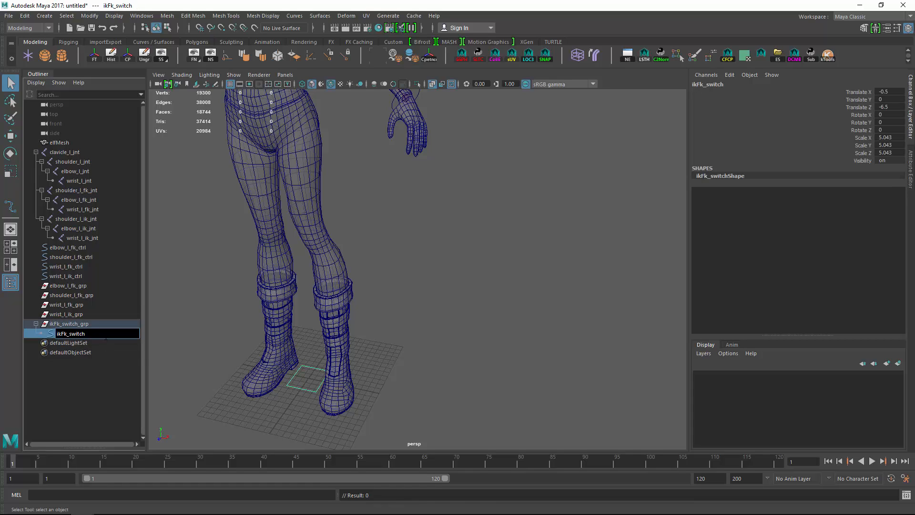
pyautogui.press('End')
pyautogui.write('_c')
pyautogui.press('Return')
# Step: Move ikFk_switch_grp up beside the left shoulder, to about X 8.254, Y 53.46, Z -9.857, and rotate it 90 degrees about X
pyautogui.click(71, 323)
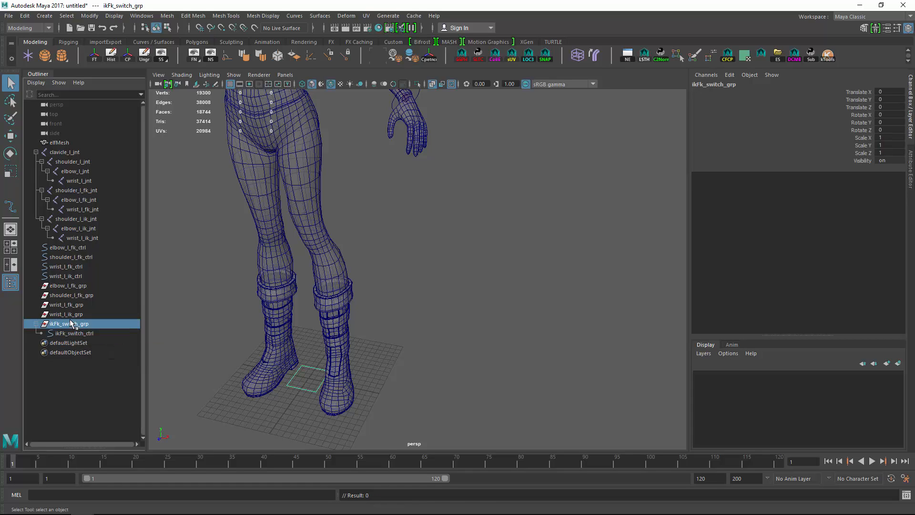
pyautogui.press('f')
pyautogui.press('w')
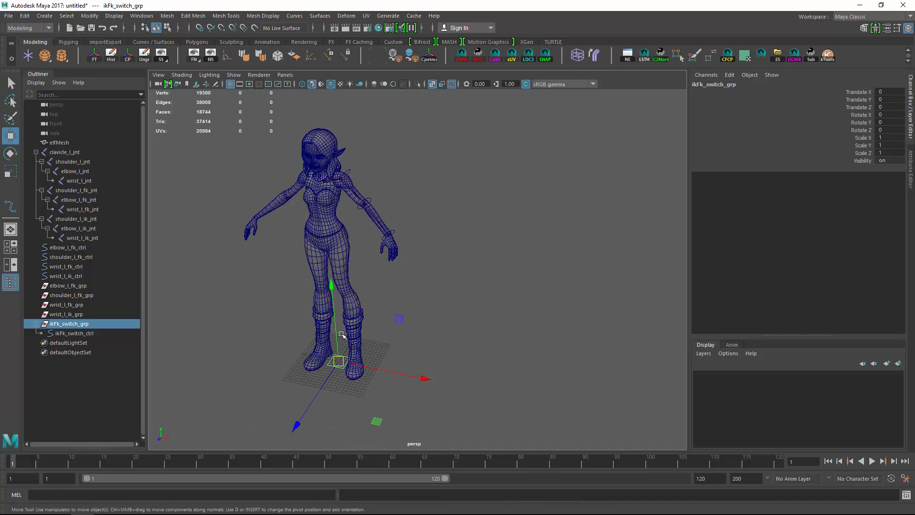
pyautogui.press('v')
pyautogui.moveTo(338, 361); pyautogui.dragTo(387, 178)
pyautogui.press('e')
pyautogui.moveTo(351, 115); pyautogui.dragTo(336, 172)
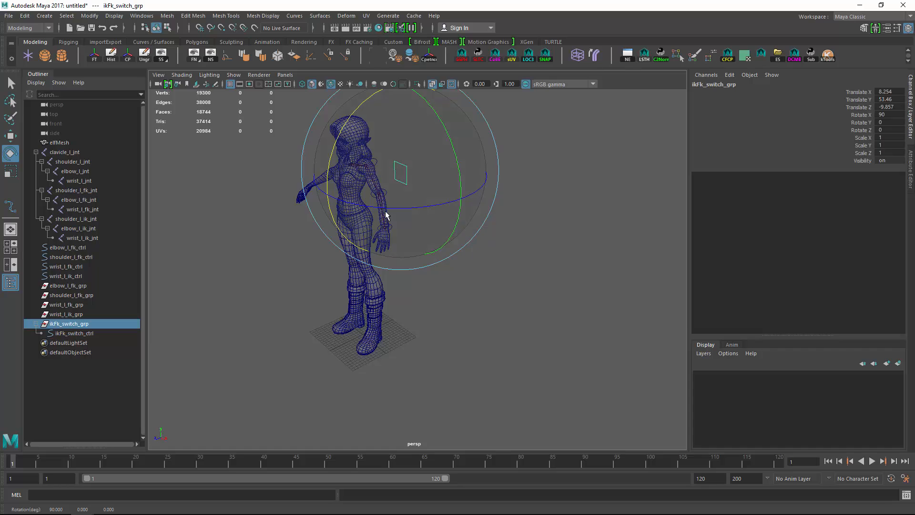
# Step: Freeze the transformations of the ikFk_switch_ctrl curve
pyautogui.press('q')
pyautogui.keyDown('alt'); pyautogui.moveTo(385, 212); pyautogui.dragTo(402, 232); pyautogui.keyUp('alt')
pyautogui.moveTo(409, 193); pyautogui.dragTo(389, 215)
pyautogui.keyDown('alt'); pyautogui.moveTo(387, 229); pyautogui.dragTo(379, 243); pyautogui.keyUp('alt')
pyautogui.click(95, 56)
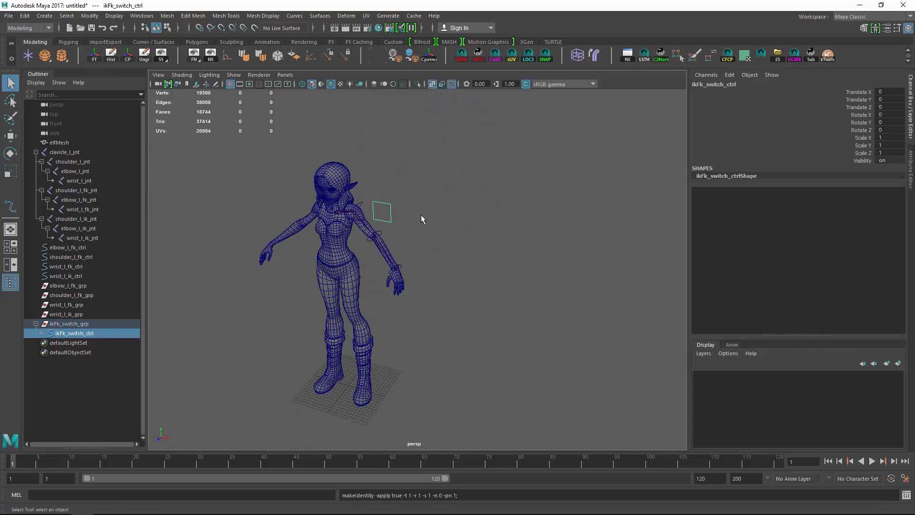
# Step: Move ikFk_switch_grp farther out from the left shoulder, to about Translate X 11.618 and Translate Y 53.527
pyautogui.press('f')
pyautogui.scroll(-10, 499, 239)
pyautogui.keyDown('alt'); pyautogui.moveTo(499, 238); pyautogui.dragTo(463, 204, button='middle'); pyautogui.keyUp('alt')
pyautogui.click(75, 324)
pyautogui.keyDown('alt'); pyautogui.moveTo(397, 288); pyautogui.dragTo(428, 270); pyautogui.keyUp('alt')
pyautogui.press('w')
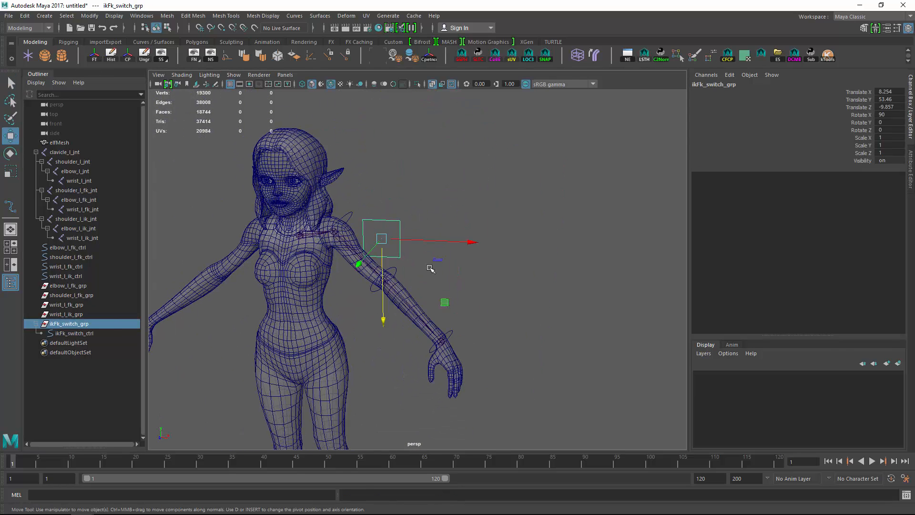
pyautogui.moveTo(444, 303); pyautogui.dragTo(469, 304)
pyautogui.press('q')
pyautogui.moveTo(439, 253); pyautogui.dragTo(414, 251)
pyautogui.press('w')
pyautogui.keyDown('alt'); pyautogui.moveTo(436, 287); pyautogui.dragTo(419, 289); pyautogui.keyUp('alt')
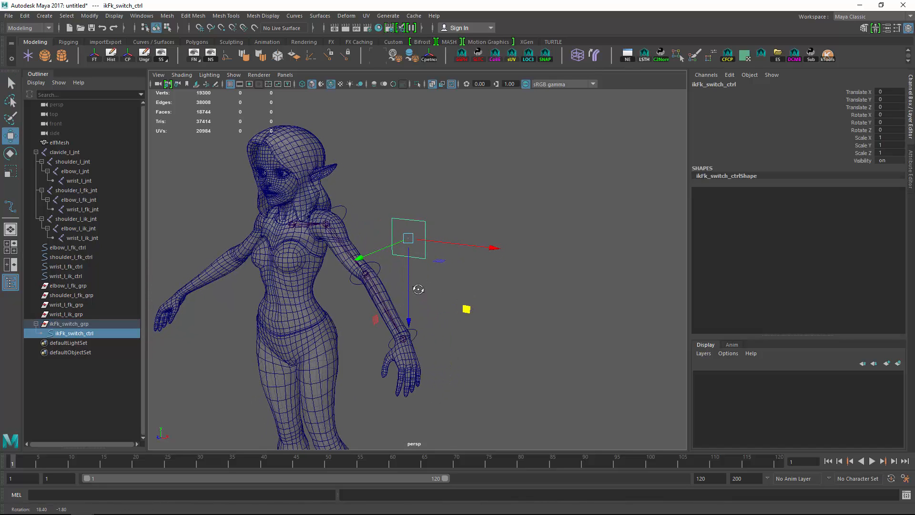
# Step: Freeze the rotation of ikFk_switch_grp
pyautogui.click(75, 324)
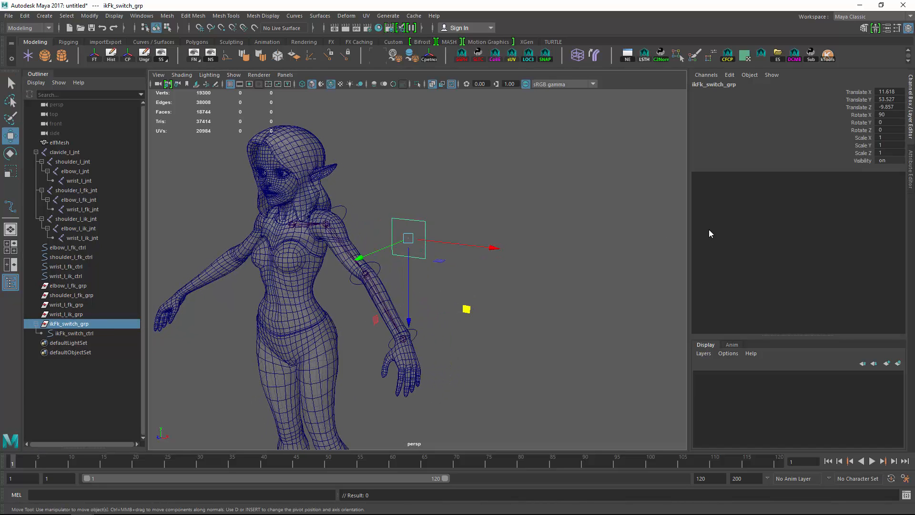
pyautogui.click(863, 122)
pyautogui.rightClick(862, 123)
pyautogui.moveTo(827, 290)
pyautogui.click(766, 302)
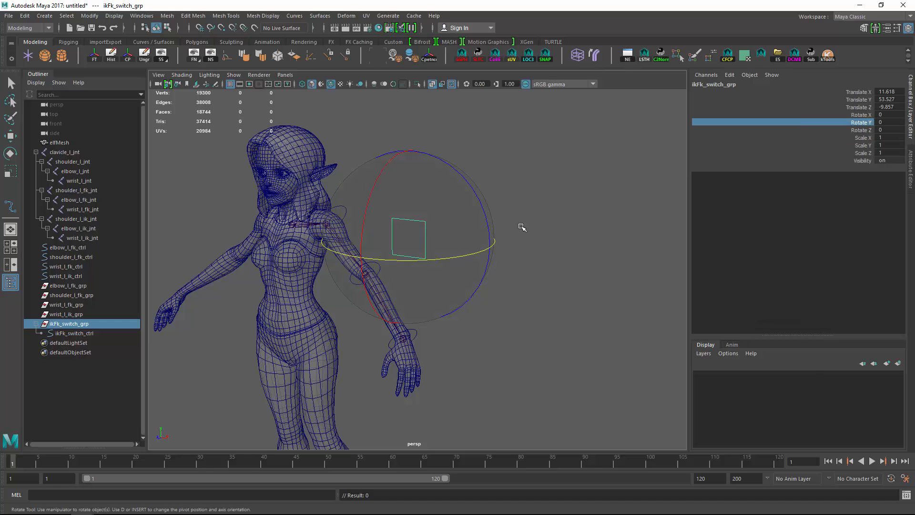
pyautogui.press('w')
pyautogui.press('q')
pyautogui.keyDown('alt'); pyautogui.moveTo(415, 239); pyautogui.dragTo(388, 280); pyautogui.keyUp('alt')
# Step: Add a displayable Float attribute named with a row of underscores to ikFk_switch_ctrl as a separator
pyautogui.click(88, 334)
pyautogui.press('w')
pyautogui.press('q')
pyautogui.click(730, 75)
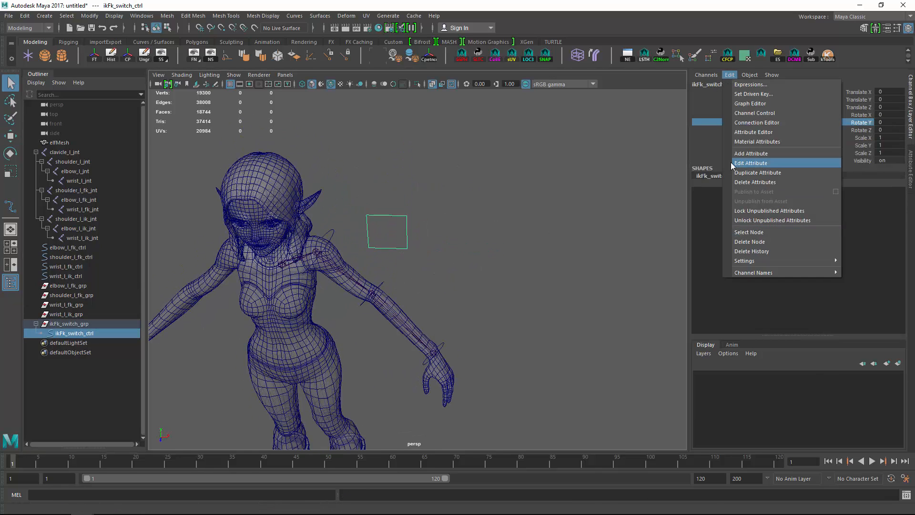
pyautogui.click(730, 163)
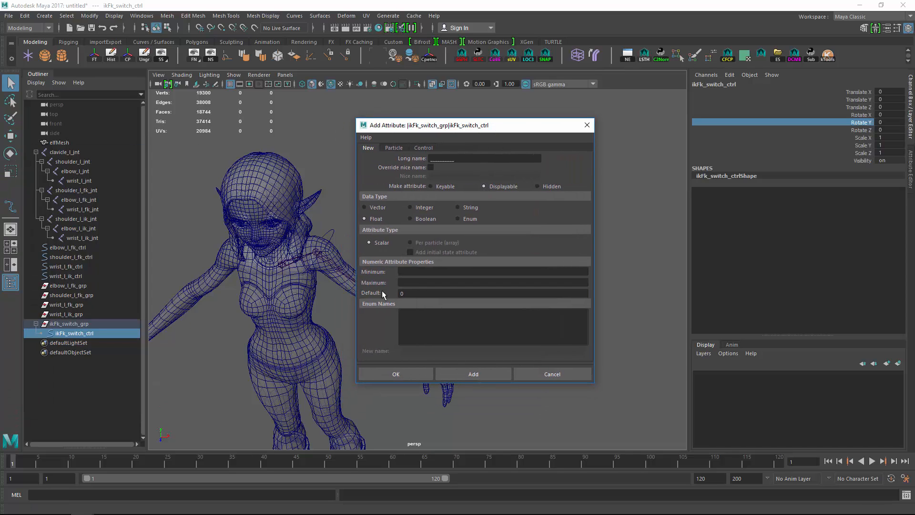
pyautogui.click(473, 373)
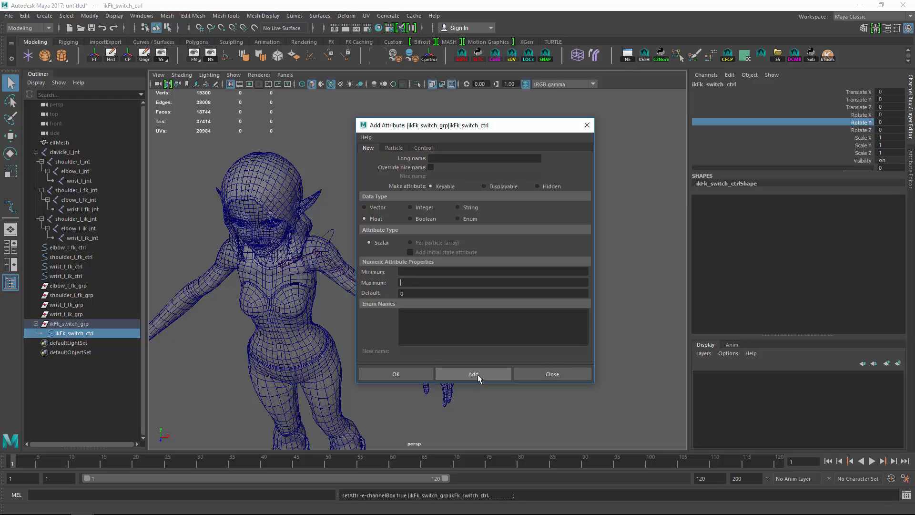
# Step: Lock the underscore separator attribute on ikFk_switch_ctrl
pyautogui.rightClick(853, 168)
pyautogui.click(796, 400)
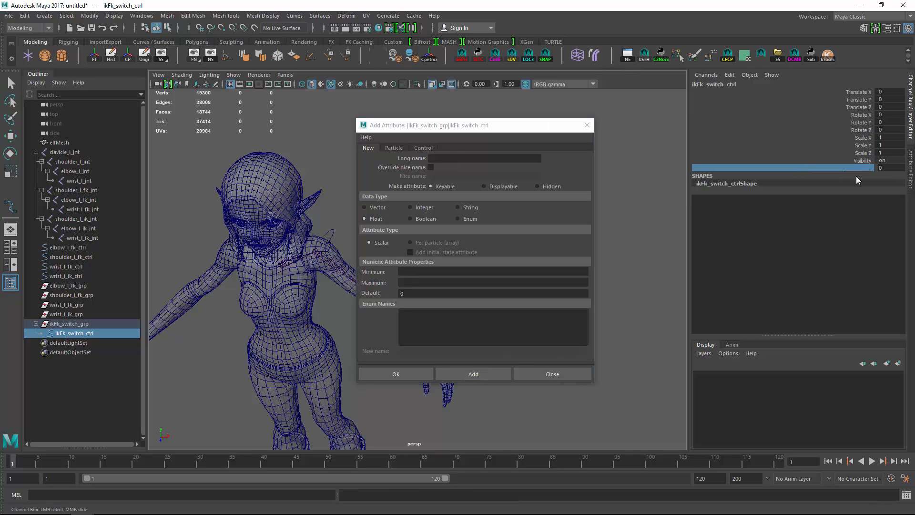
pyautogui.rightClick(856, 169)
pyautogui.click(828, 372)
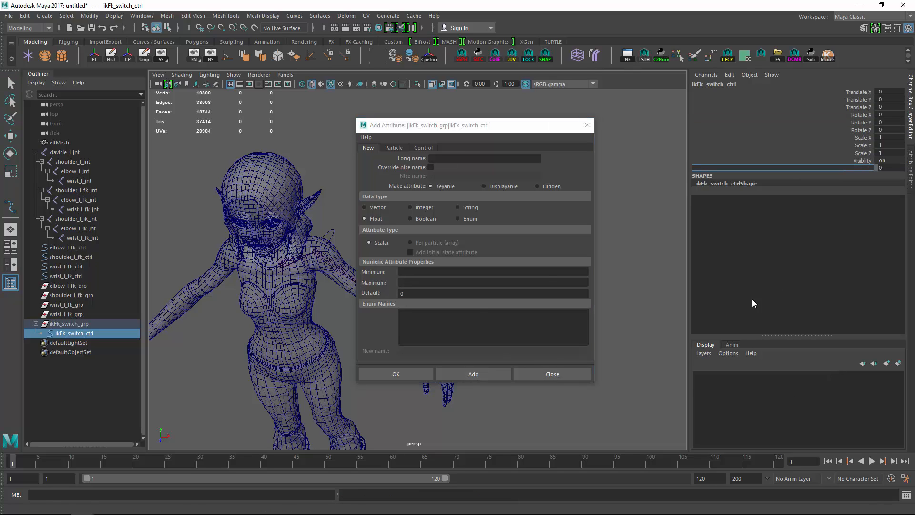
# Step: Add a keyable Float attribute ikFkSwitch to ikFk_switch_ctrl with minimum 0, maximum 1 and default 0
pyautogui.click(447, 160)
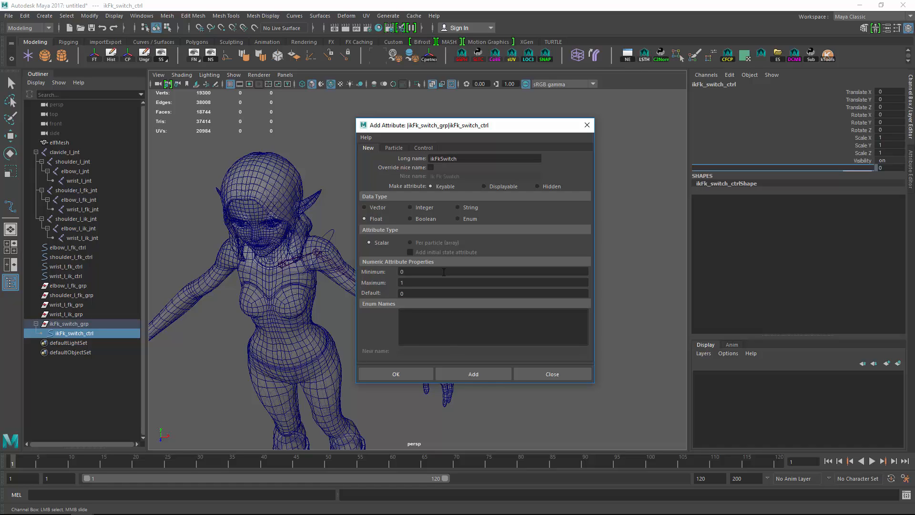
pyautogui.click(471, 375)
pyautogui.click(587, 125)
pyautogui.click(828, 206)
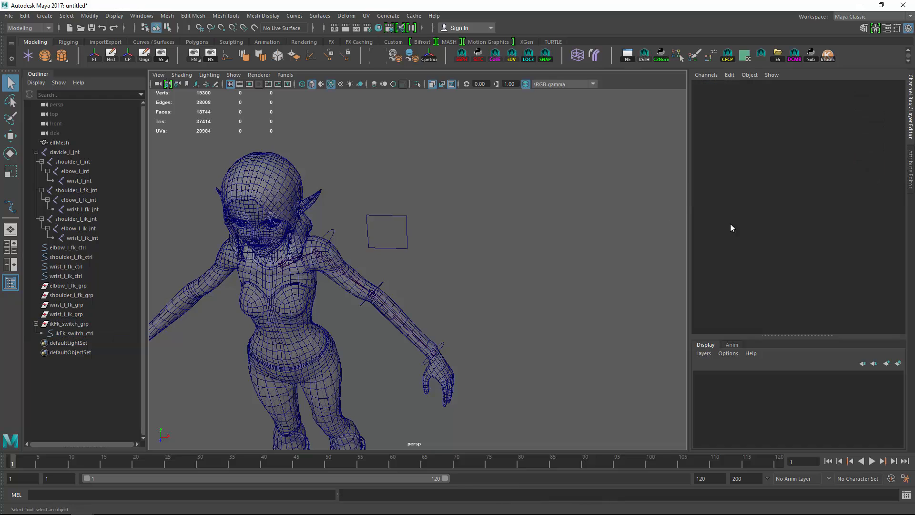
# Step: Unlock the underscore separator attribute on ikFk_switch_ctrl and delete it
pyautogui.moveTo(447, 198); pyautogui.dragTo(393, 230)
pyautogui.click(860, 168)
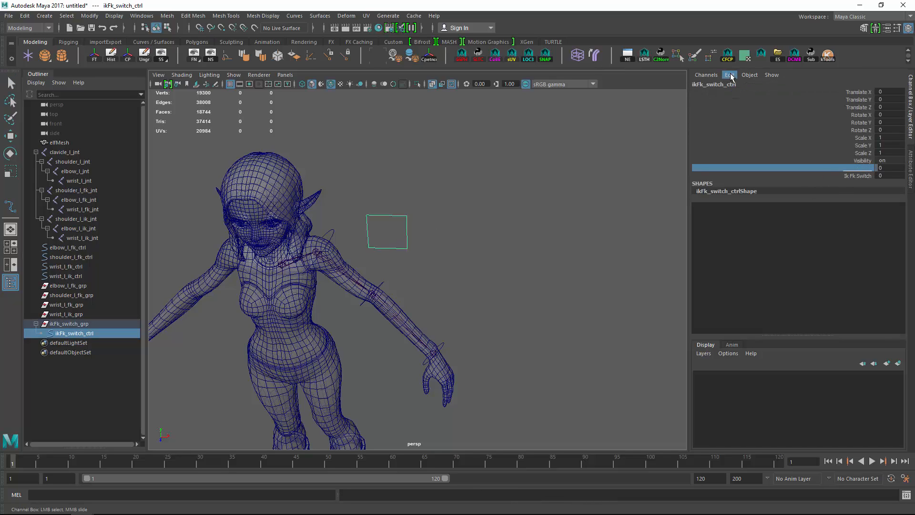
pyautogui.click(731, 76)
pyautogui.click(717, 129)
pyautogui.click(856, 168)
pyautogui.rightClick(856, 169)
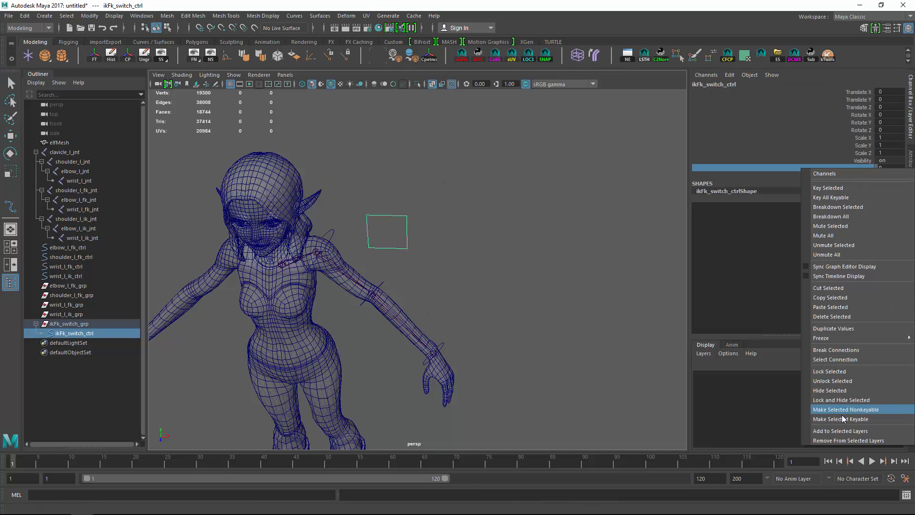
pyautogui.click(842, 381)
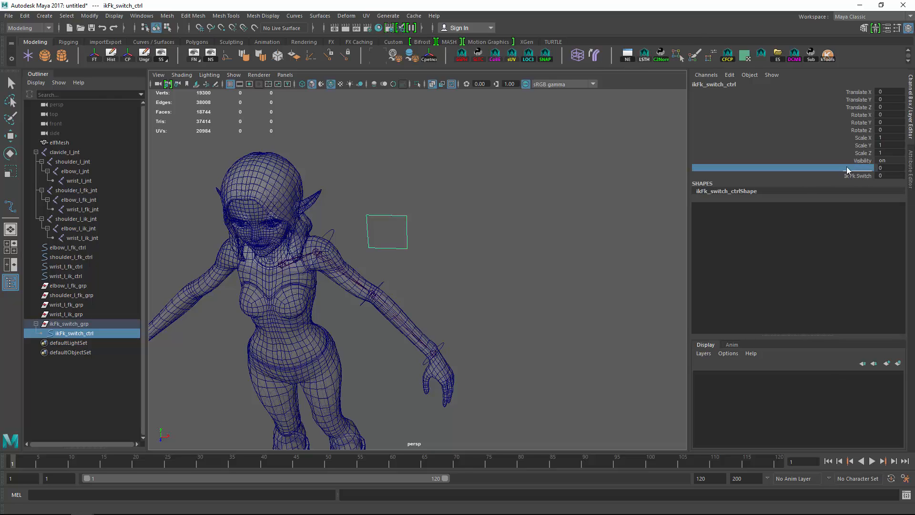
pyautogui.click(729, 75)
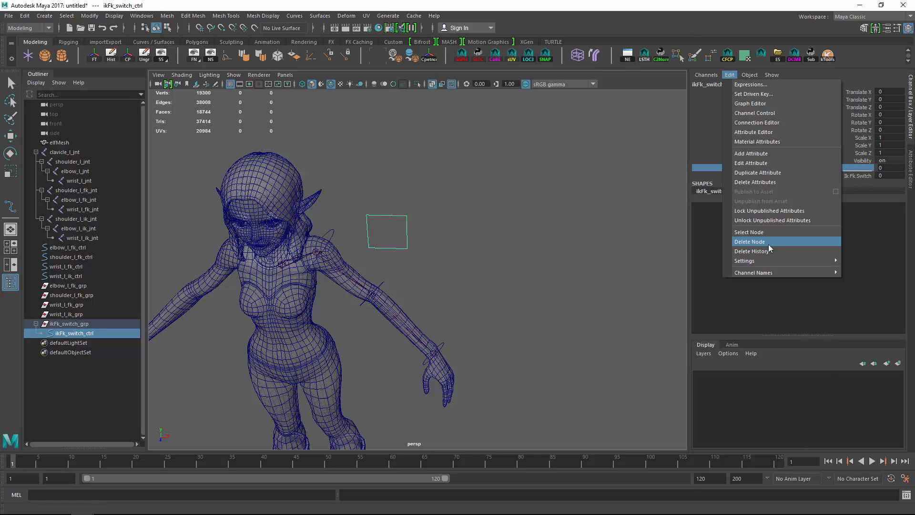
pyautogui.click(757, 182)
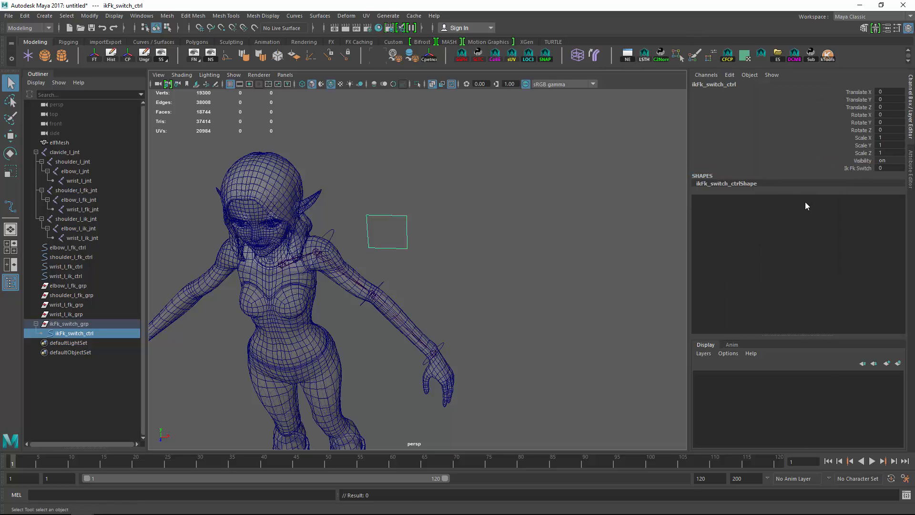
# Step: Restore the deleted underscore separator attribute on ikFk_switch_ctrl and lock it again
pyautogui.rightClick(841, 169)
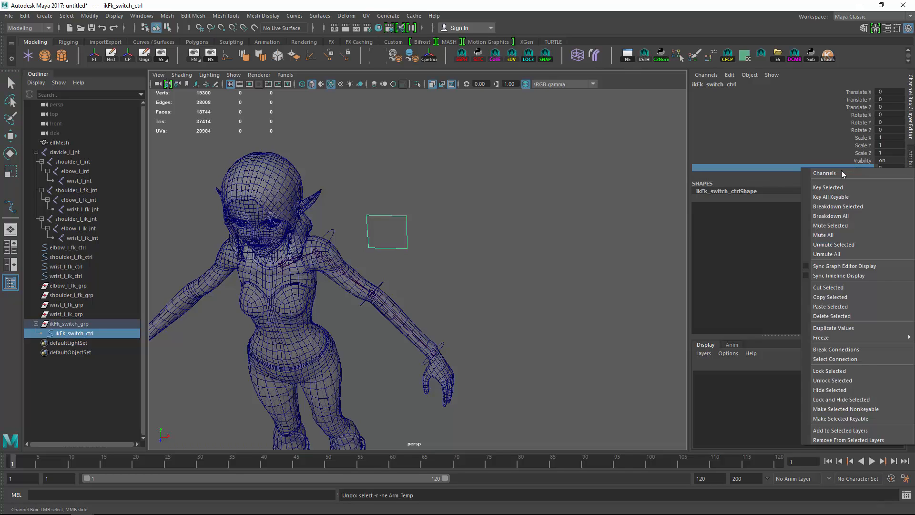
pyautogui.click(826, 371)
pyautogui.keyDown('alt'); pyautogui.moveTo(402, 226); pyautogui.dragTo(427, 253); pyautogui.keyUp('alt')
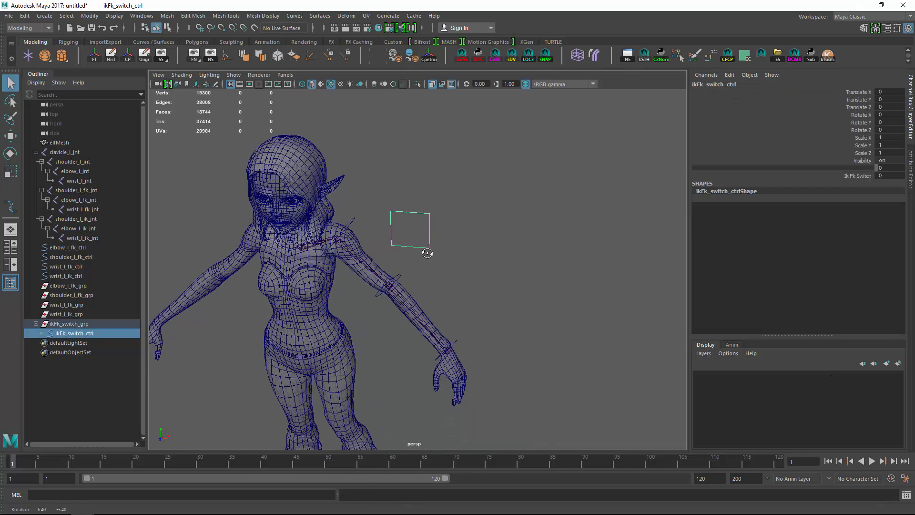
pyautogui.click(452, 282)
pyautogui.keyDown('alt'); pyautogui.moveTo(452, 282); pyautogui.dragTo(433, 248); pyautogui.keyUp('alt')
# Step: Parent elbow_l_fk_grp under elbow_l_fk_ctrl
pyautogui.click(68, 248)
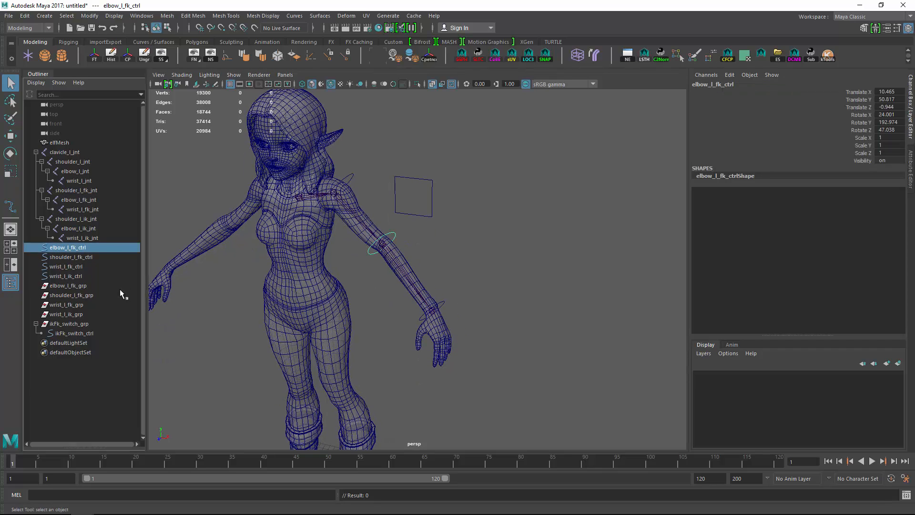
pyautogui.click(63, 286)
pyautogui.keyDown('ctrl'); pyautogui.click(70, 248); pyautogui.keyUp('ctrl')
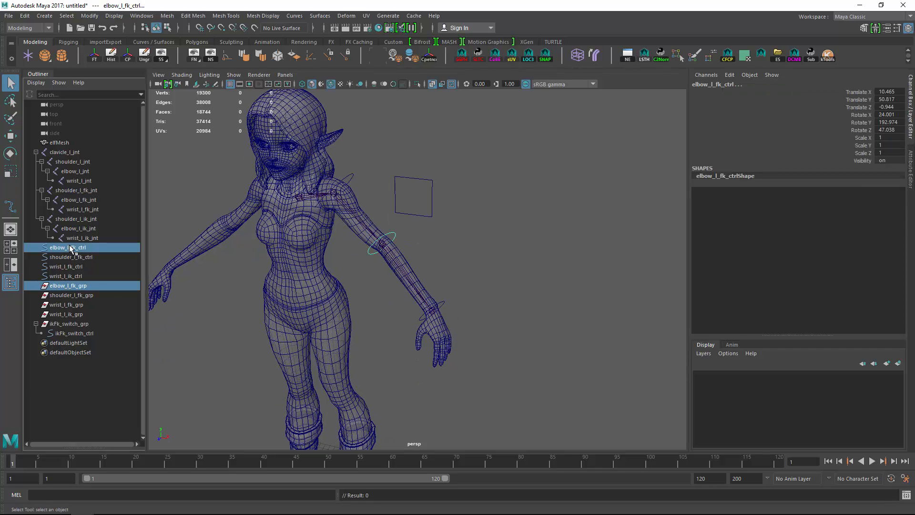
pyautogui.press('p')
# Step: Set all translate and rotate values of elbow_l_fk_grp to 0 so it matches the elbow control
pyautogui.moveTo(884, 93); pyautogui.dragTo(886, 137)
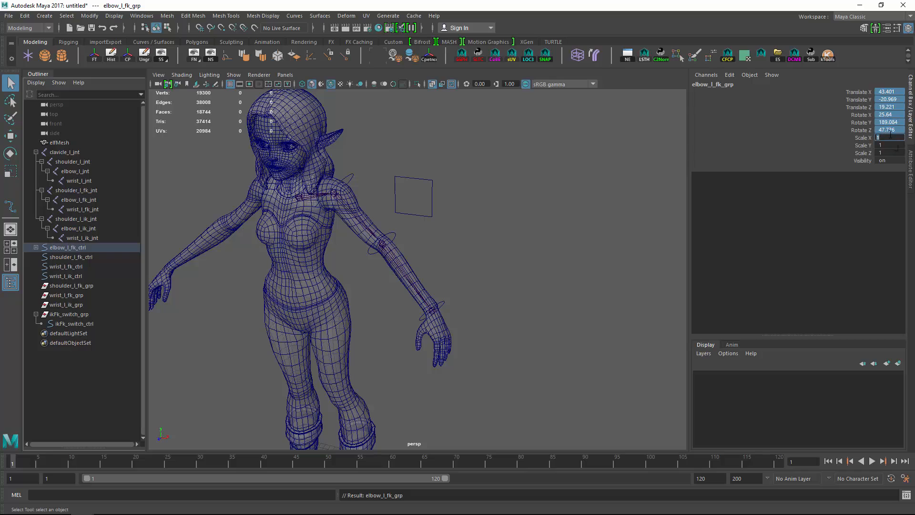
pyautogui.click(841, 108)
pyautogui.moveTo(883, 93); pyautogui.dragTo(885, 130)
pyautogui.write('0')
pyautogui.press('Return')
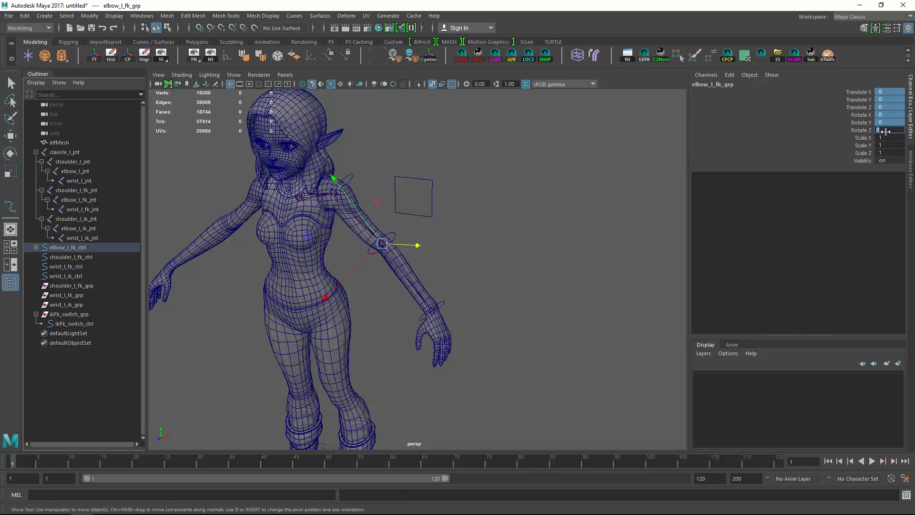
pyautogui.click(512, 228)
# Step: Unparent ikFk_switch_ctrl from ikFk_switch_grp and undo that change
pyautogui.click(75, 324)
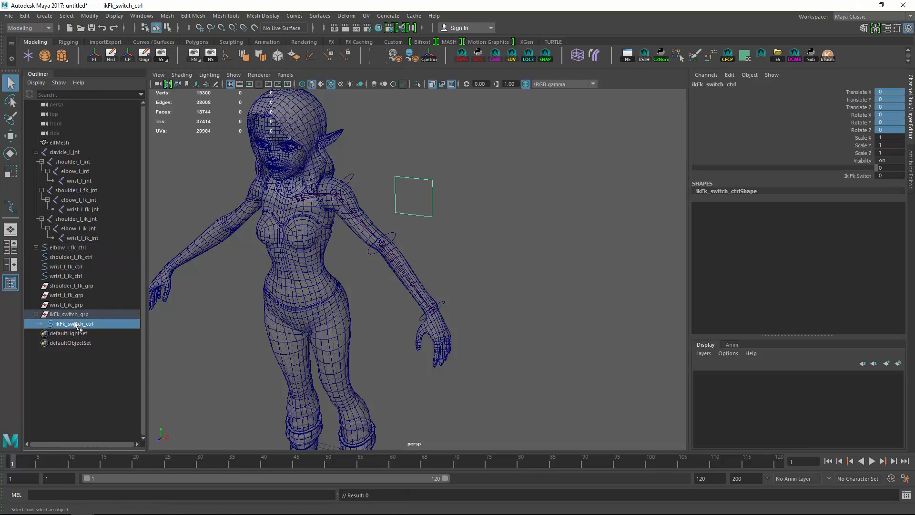
pyautogui.hotkey('shift', 'p')
pyautogui.keyDown('ctrl'); pyautogui.click(67, 316); pyautogui.keyUp('ctrl')
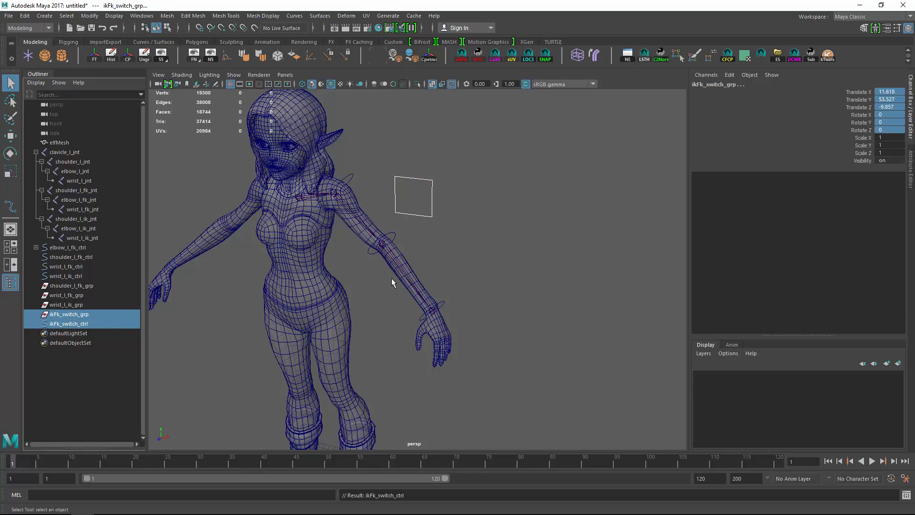
pyautogui.click(392, 233)
pyautogui.hotkey('ctrl', 'z')
pyautogui.click(78, 325)
pyautogui.moveTo(77, 325); pyautogui.dragTo(39, 317, button='middle')
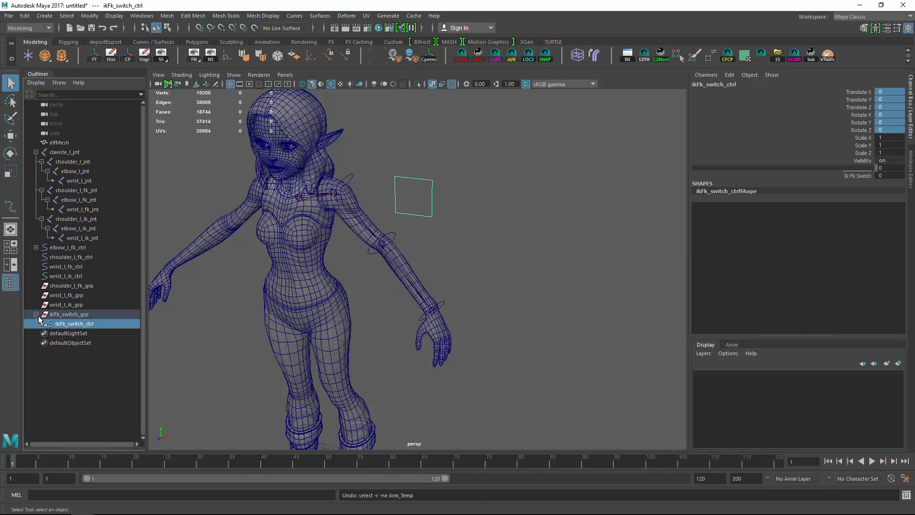
# Step: Unparent elbow_l_fk_grp from the elbow control and parent elbow_l_fk_ctrl under that group
pyautogui.click(35, 314)
pyautogui.click(36, 247)
pyautogui.click(69, 257)
pyautogui.hotkey('shift', 'p')
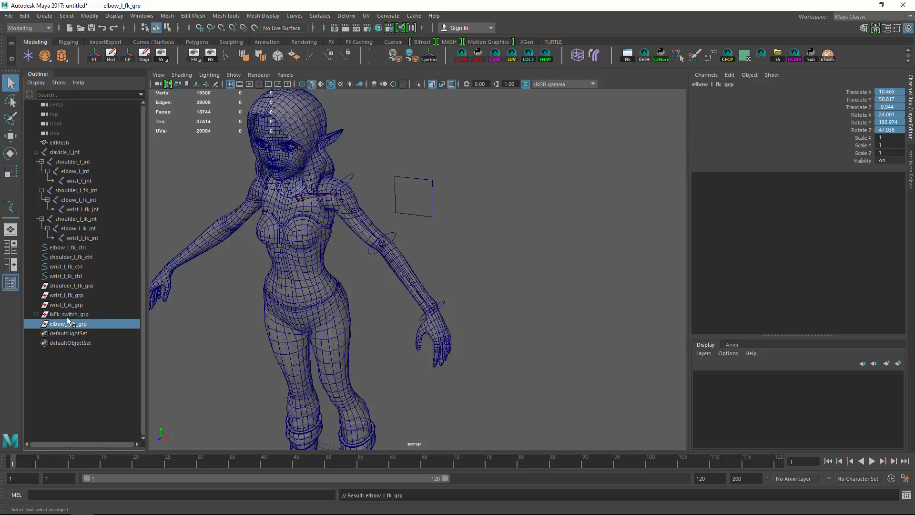
pyautogui.click(71, 251)
pyautogui.moveTo(72, 251); pyautogui.dragTo(70, 322, button='middle')
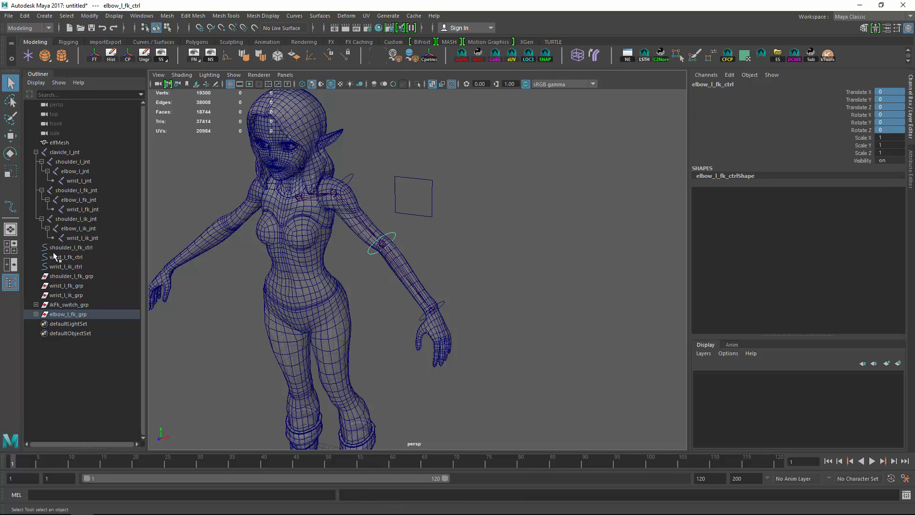
# Step: Parent shoulder_l_fk_grp under shoulder_l_fk_ctrl and set its translate and rotate values to 0
pyautogui.click(67, 248)
pyautogui.click(67, 277)
pyautogui.keyDown('ctrl'); pyautogui.click(67, 248); pyautogui.keyUp('ctrl')
pyautogui.press('p')
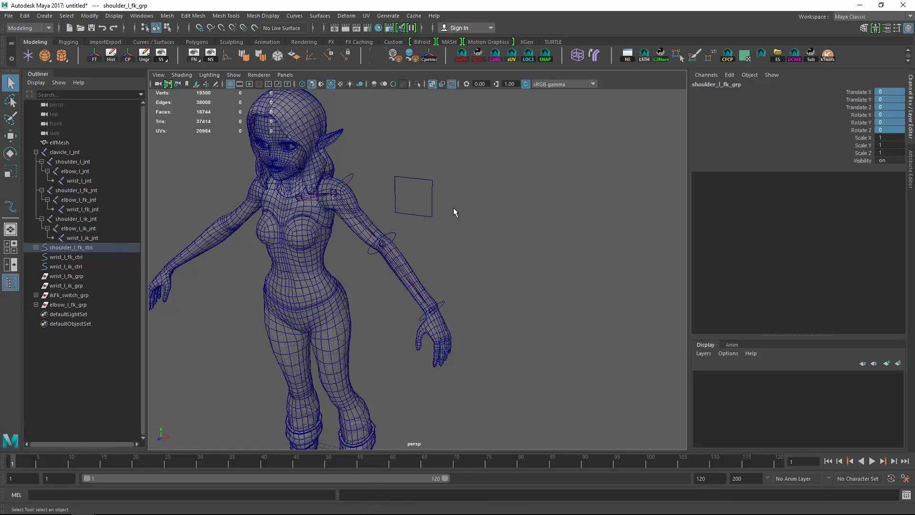
# Step: Unparent shoulder_l_fk_grp from the shoulder control and parent shoulder_l_fk_ctrl under that group
pyautogui.hotkey('shift', 'p')
pyautogui.moveTo(68, 262); pyautogui.dragTo(64, 314, button='middle')
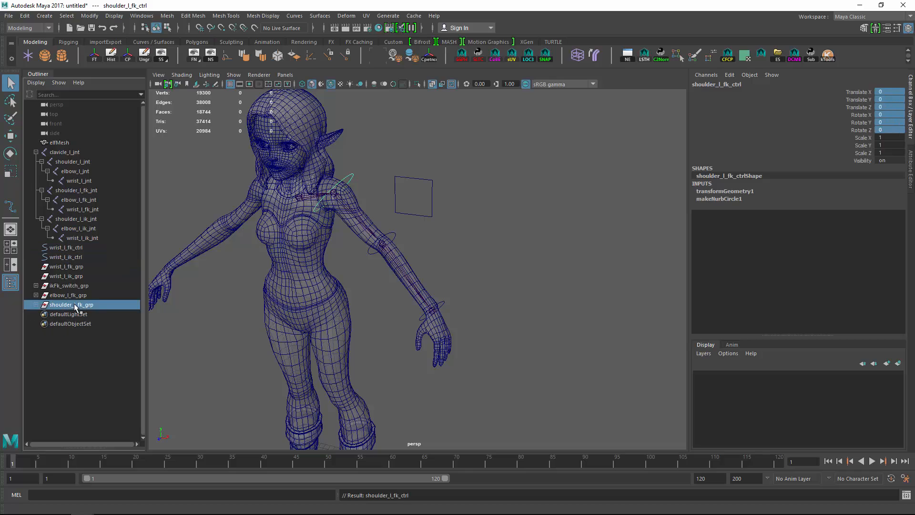
pyautogui.click(36, 305)
pyautogui.moveTo(404, 289); pyautogui.dragTo(425, 320)
# Step: Parent wrist_l_ik_grp under wrist_l_ik_ctrl and set its translate and rotate values to 0
pyautogui.click(63, 257)
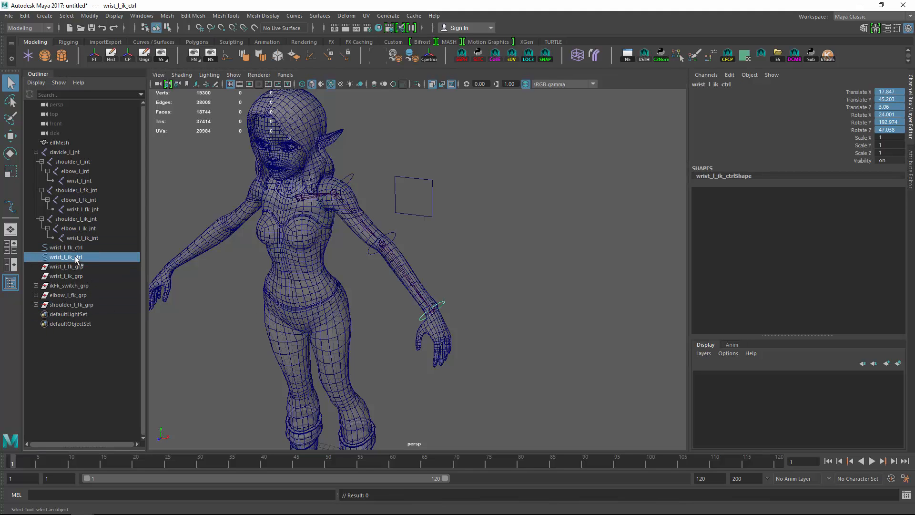
pyautogui.click(65, 277)
pyautogui.moveTo(64, 276); pyautogui.dragTo(66, 262, button='middle')
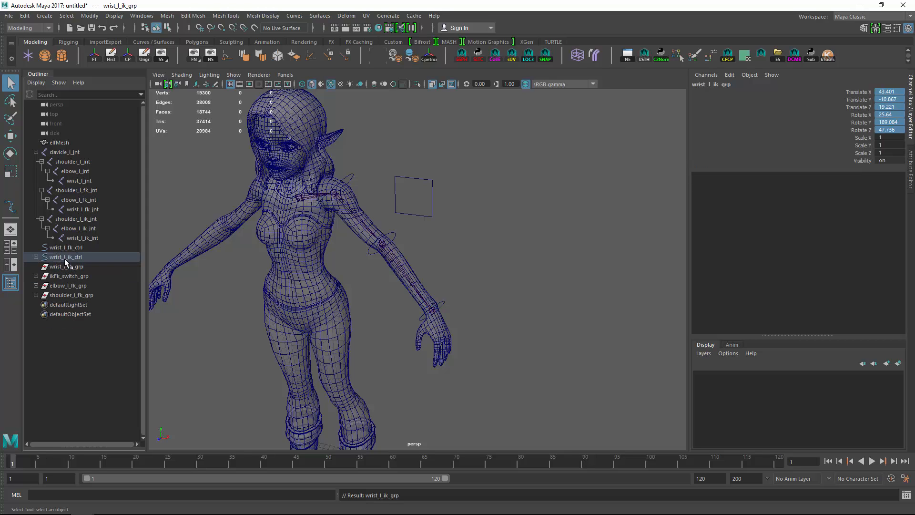
pyautogui.write('0')
pyautogui.press('Return')
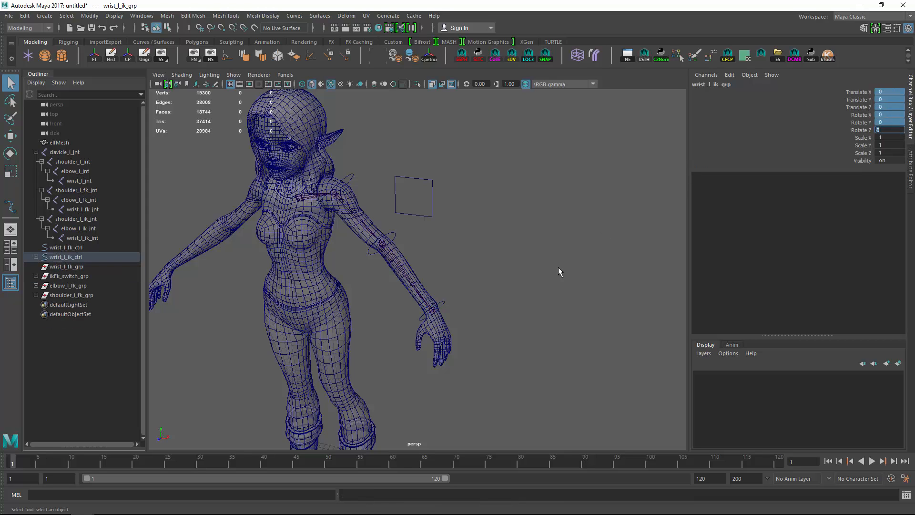
# Step: Unparent wrist_l_ik_grp from its control and parent wrist_l_ik_ctrl under that group
pyautogui.hotkey('shift', 'p')
pyautogui.click(69, 258)
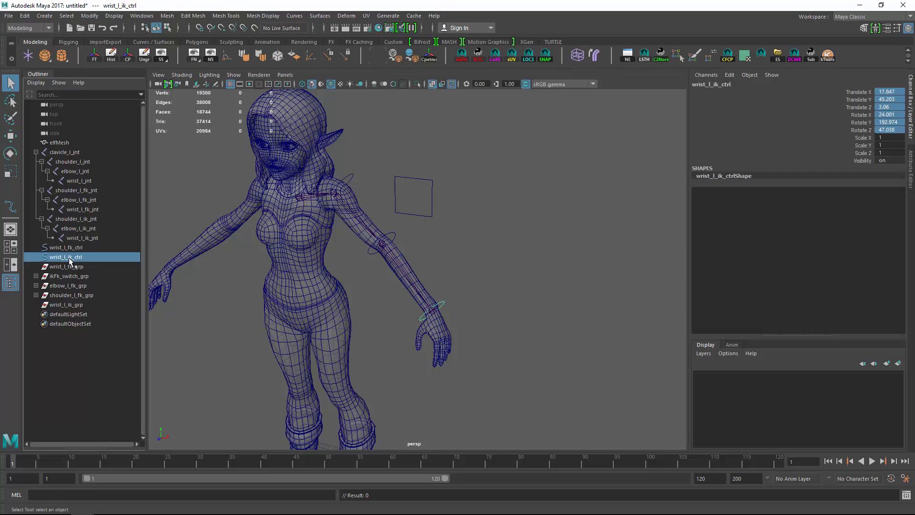
pyautogui.moveTo(69, 258)
pyautogui.mouseDown(button='middle')
pyautogui.moveTo(73, 306)
pyautogui.moveTo(64, 248)
pyautogui.mouseUp(button='middle')
# Step: Parent wrist_l_fk_grp under wrist_l_fk_ctrl and set its translate and rotate values to 0
pyautogui.click(64, 258)
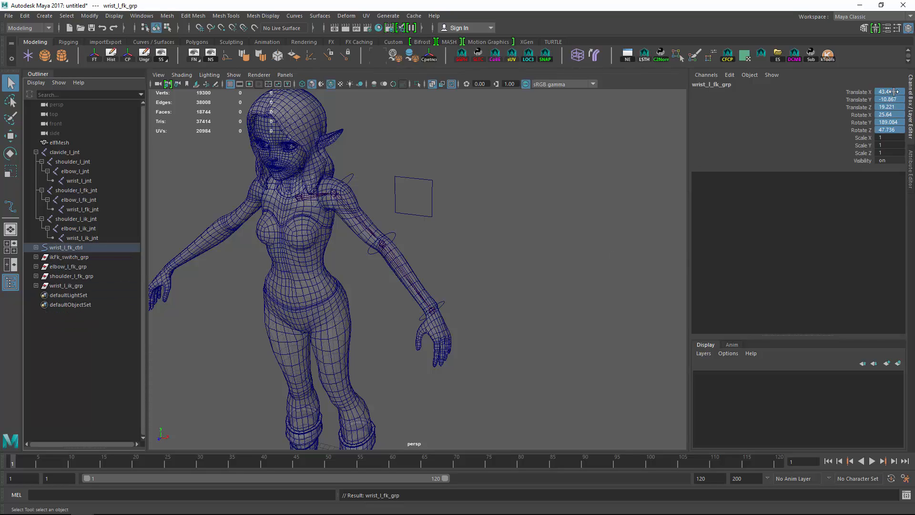
pyautogui.write('0')
pyautogui.press('Return')
# Step: Unparent wrist_l_fk_grp from its control and parent wrist_l_fk_ctrl under that group
pyautogui.hotkey('shift', 'p')
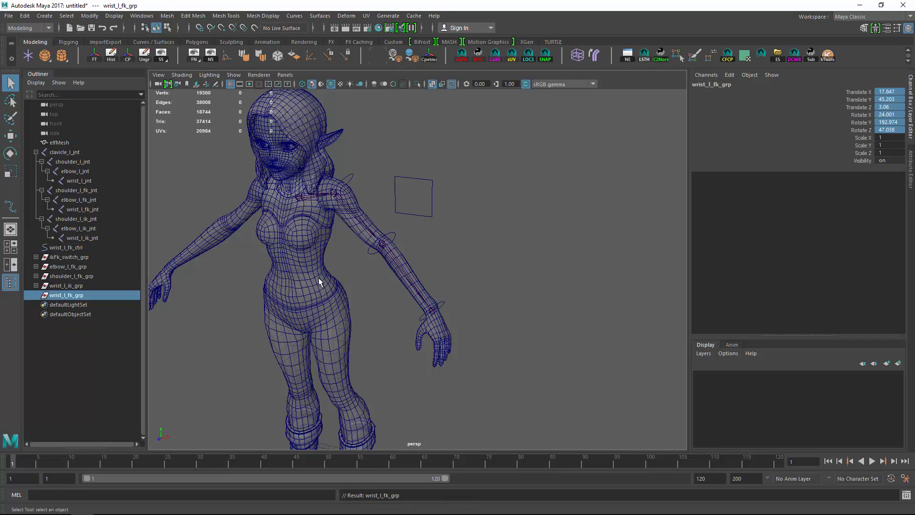
pyautogui.click(62, 247)
pyautogui.moveTo(62, 248); pyautogui.dragTo(62, 295, button='middle')
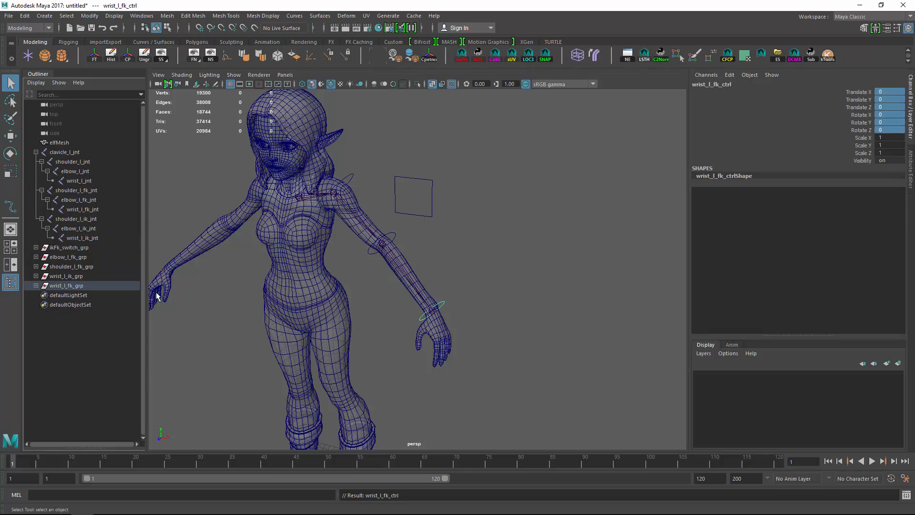
# Step: Chain the FK groups by parenting wrist_l_fk_grp under elbow_l_fk_ctrl and elbow_l_fk_grp under shoulder_l_fk_ctrl
pyautogui.click(36, 285)
pyautogui.click(36, 276)
pyautogui.click(36, 266)
pyautogui.click(36, 257)
pyautogui.click(36, 247)
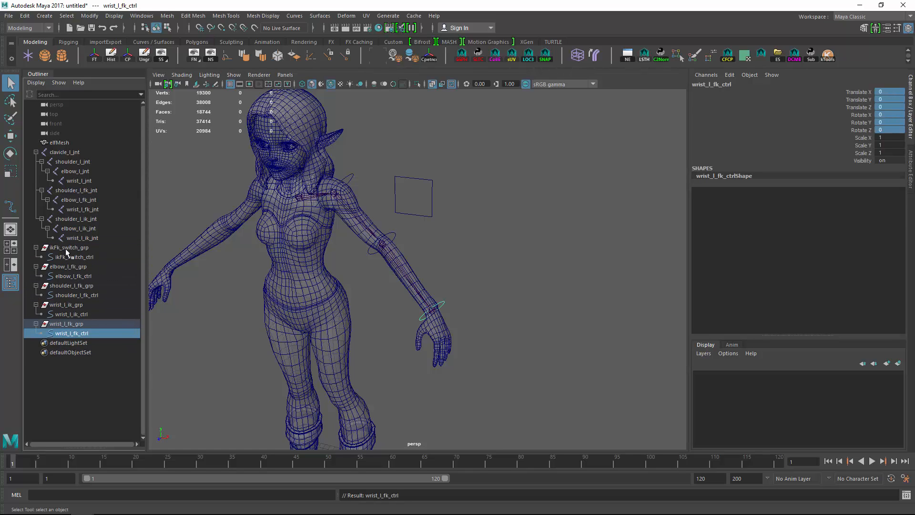
pyautogui.click(36, 247)
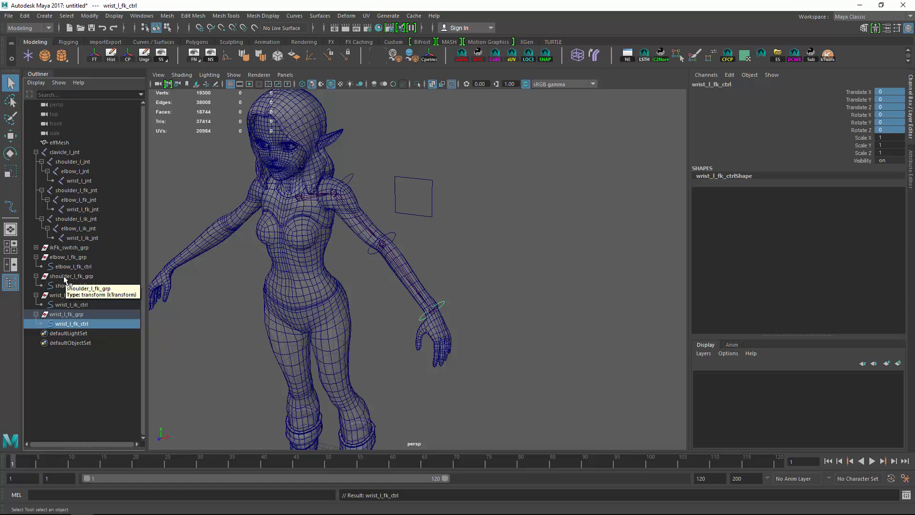
pyautogui.click(60, 257)
pyautogui.moveTo(61, 285); pyautogui.dragTo(82, 286)
# Step: Test the FK hierarchy by rotating the shoulder and elbow controls, undoing each rotation
pyautogui.click(77, 266)
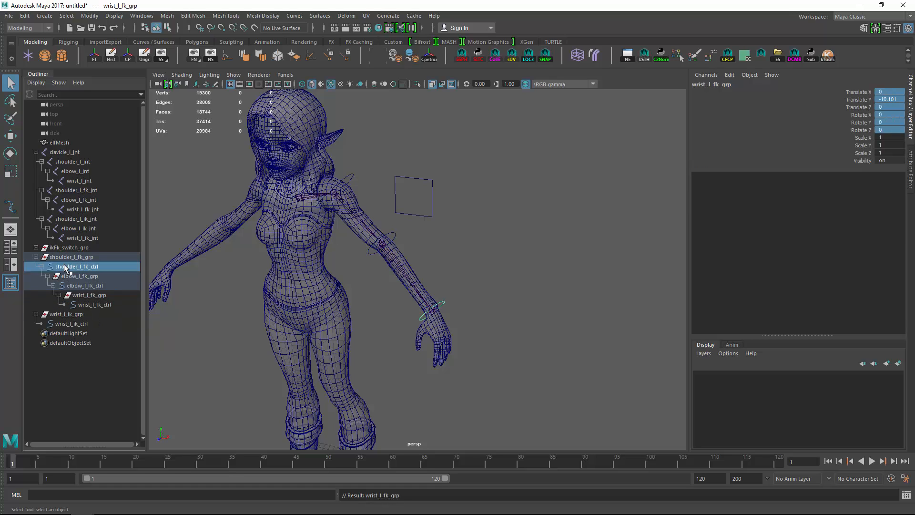
pyautogui.press('e')
pyautogui.moveTo(350, 248); pyautogui.dragTo(357, 242)
pyautogui.hotkey('ctrl', 'z')
pyautogui.press('q')
pyautogui.click(394, 234)
pyautogui.press('e')
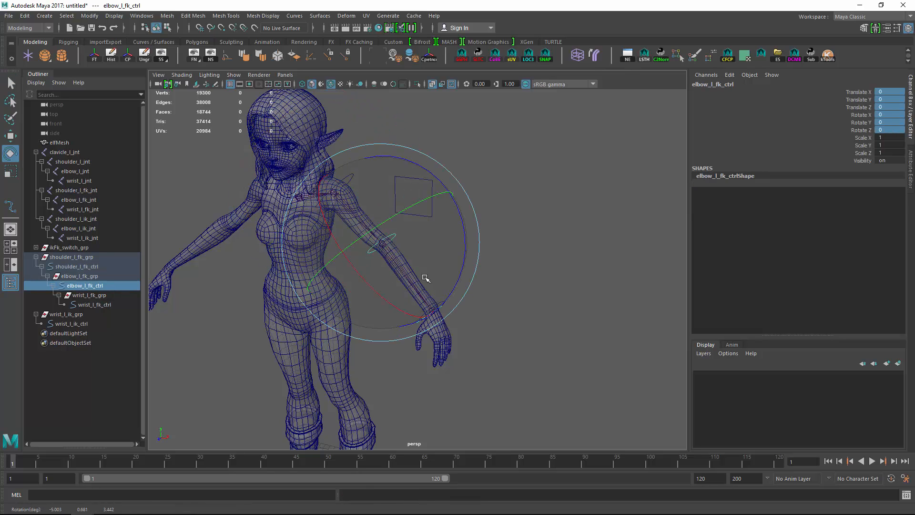
pyautogui.moveTo(426, 279); pyautogui.dragTo(401, 251)
pyautogui.hotkey('ctrl', 'z')
pyautogui.press('q')
pyautogui.click(389, 294)
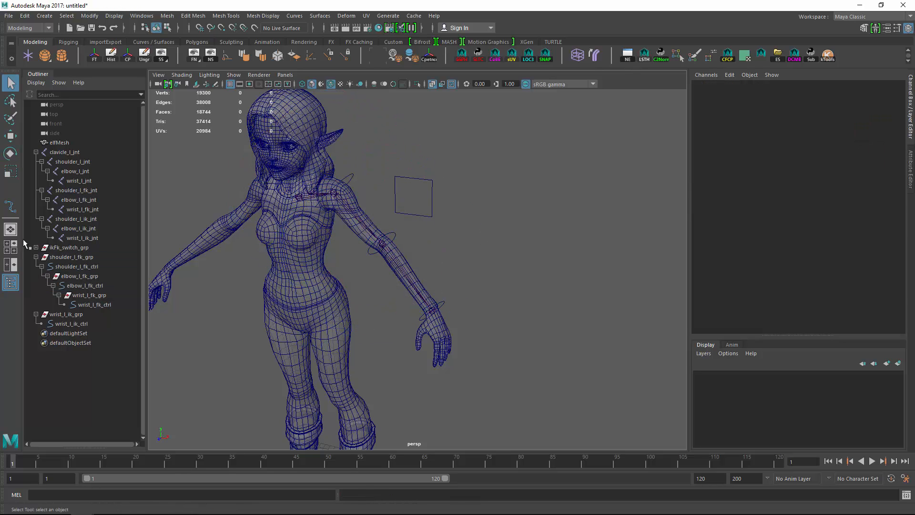
# Step: Isolate the shoulder_l_ik_jnt chain in the perspective view and switch to the Rigging menu set
pyautogui.click(67, 219)
pyautogui.hotkey('ctrl', '1')
pyautogui.click(29, 28)
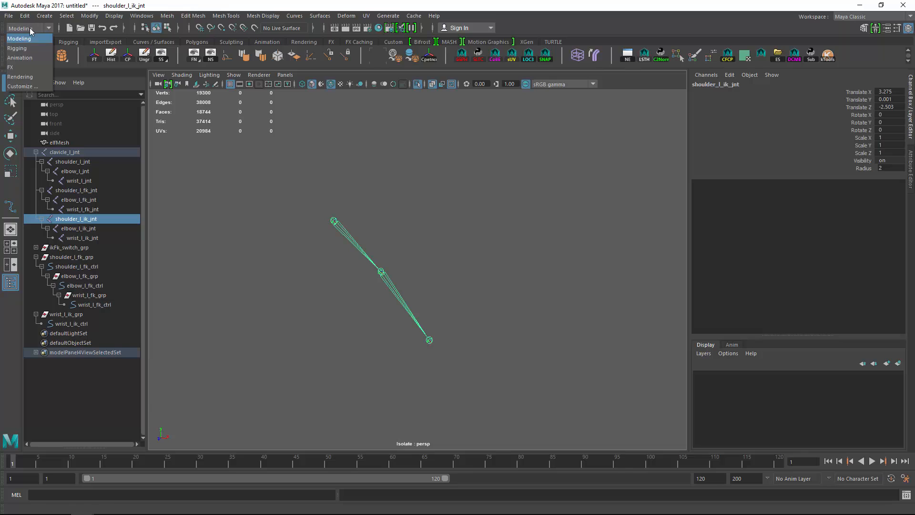
pyautogui.click(33, 37)
# Step: Create an IK handle from the IK shoulder joint to the IK wrist joint using the Rotate-Plane Solver
pyautogui.click(172, 17)
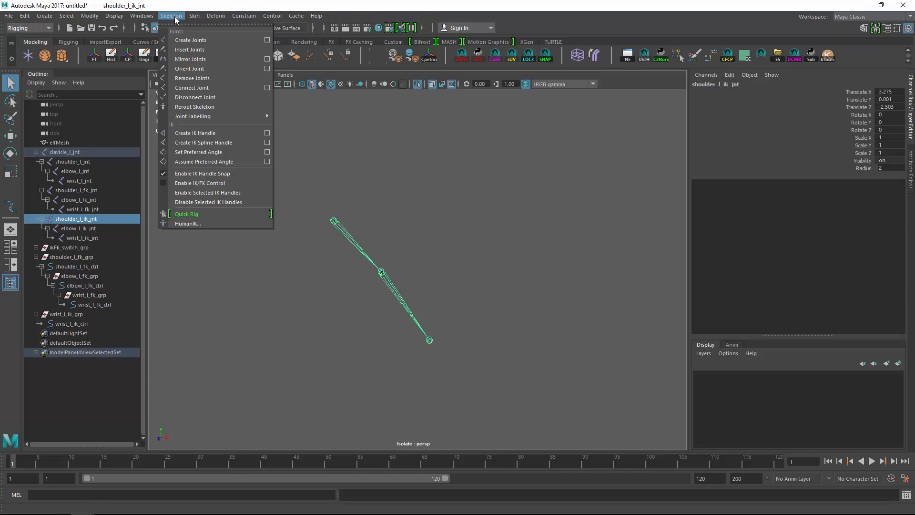
pyautogui.click(267, 133)
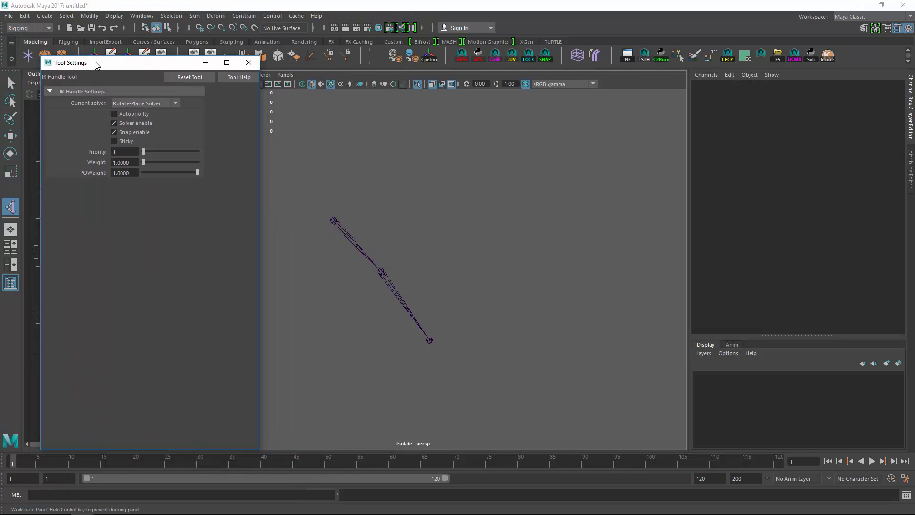
pyautogui.moveTo(95, 62); pyautogui.dragTo(95, 64)
pyautogui.click(151, 104)
pyautogui.click(131, 123)
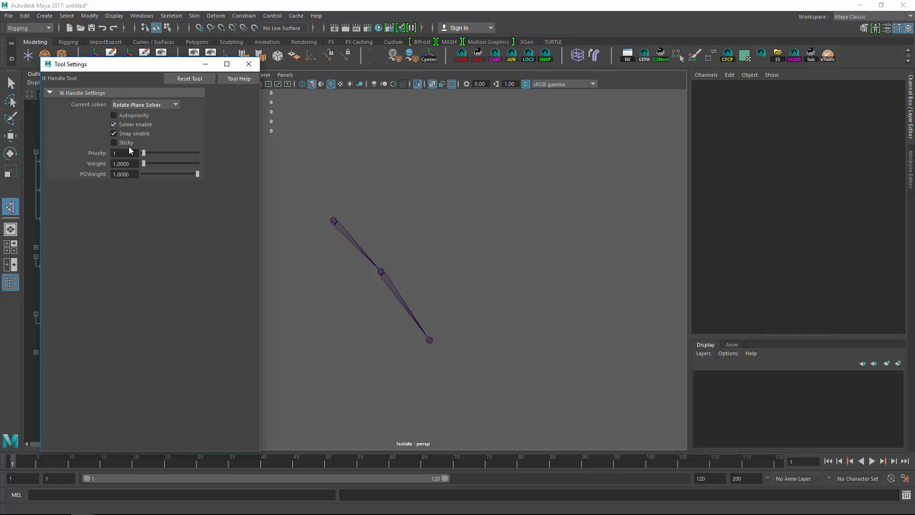
pyautogui.click(333, 220)
pyautogui.click(429, 340)
pyautogui.press('q')
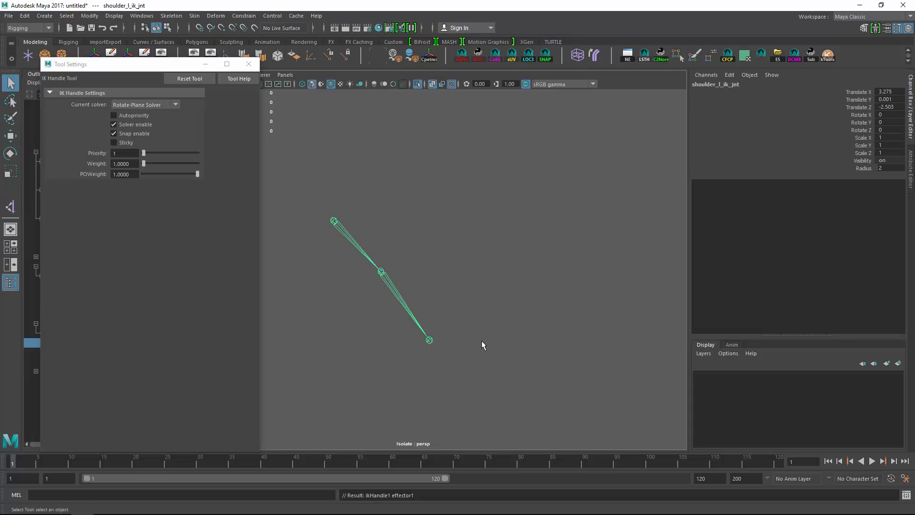
pyautogui.click(248, 65)
# Step: Rename the new IK handle arm_l_ikHandle
pyautogui.doubleClick(61, 344)
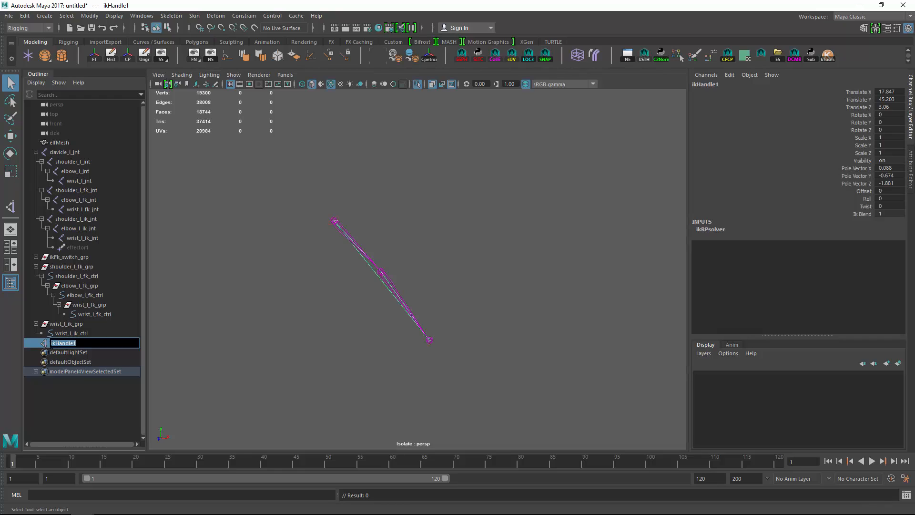
pyautogui.press('Home')
pyautogui.write('a')
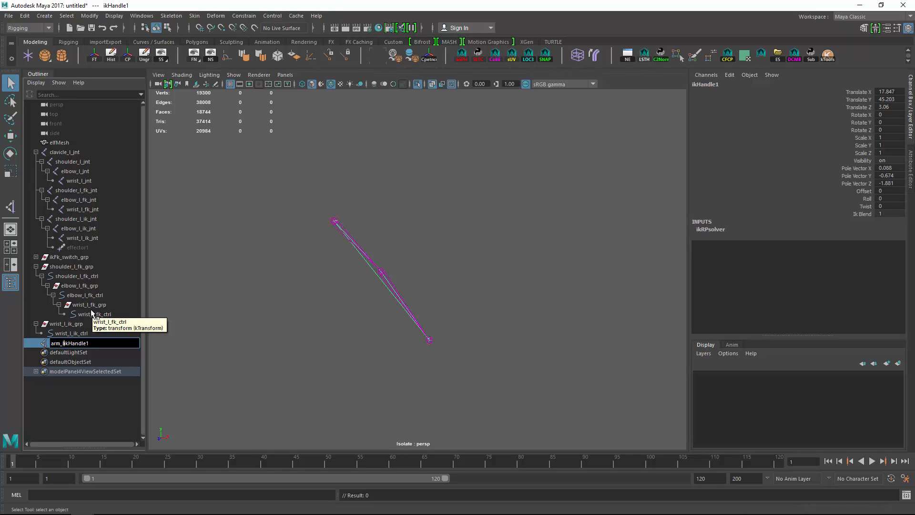
pyautogui.write('rm_l_')
pyautogui.press('End')
pyautogui.press('BackSpace')
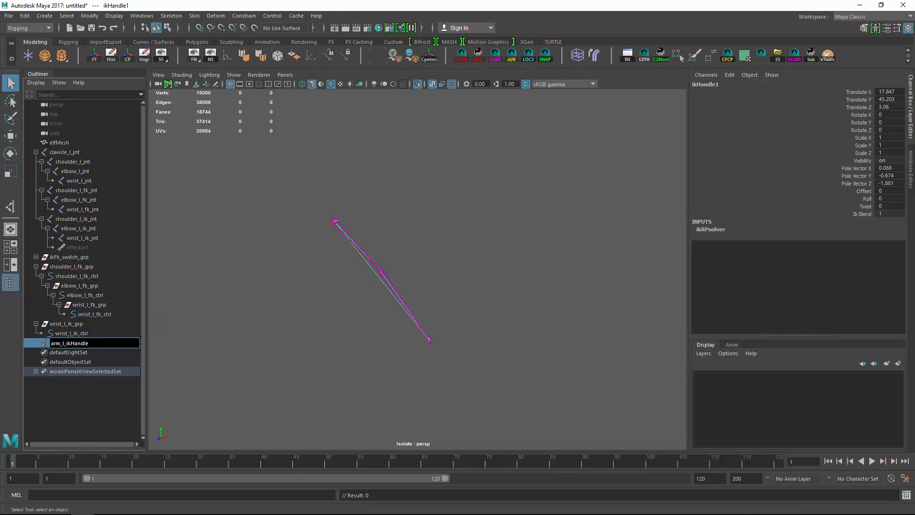
pyautogui.press('Return')
# Step: Collapse the wrist_l_ik_grp, shoulder_l_fk_grp and clavicle_l_jnt hierarchies in the scene list
pyautogui.click(282, 318)
pyautogui.keyDown('alt'); pyautogui.moveTo(280, 303); pyautogui.dragTo(409, 270); pyautogui.keyUp('alt')
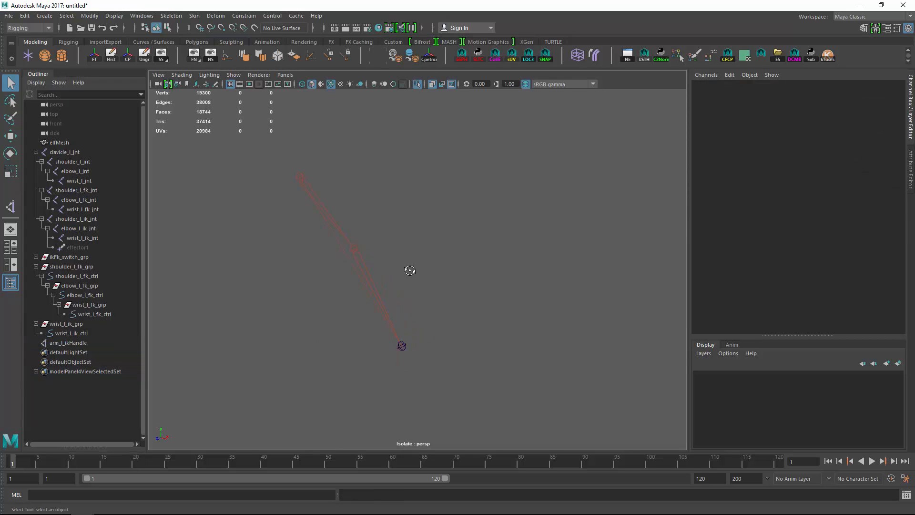
pyautogui.click(36, 323)
pyautogui.click(36, 266)
pyautogui.keyDown('alt'); pyautogui.moveTo(295, 272); pyautogui.dragTo(304, 293); pyautogui.keyUp('alt')
pyautogui.click(36, 152)
pyautogui.moveTo(305, 292); pyautogui.dragTo(190, 303)
# Step: Create a triangular polygon with its vertices at the IK shoulder, elbow and wrist joints
pyautogui.keyDown('shift'); pyautogui.moveTo(277, 276); pyautogui.dragTo(276, 249, button='right'); pyautogui.keyUp('shift')
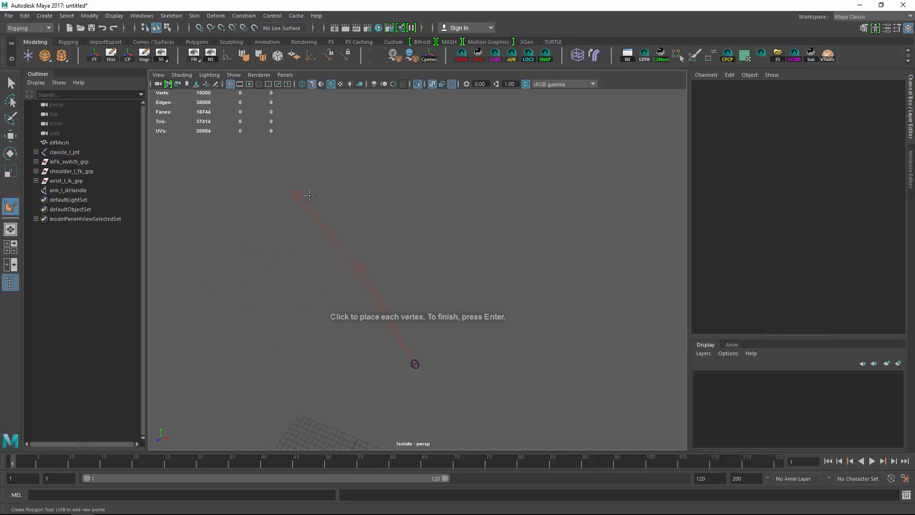
pyautogui.click(358, 264)
pyautogui.press('Return')
pyautogui.keyDown('alt'); pyautogui.moveTo(398, 255); pyautogui.dragTo(396, 250); pyautogui.keyUp('alt')
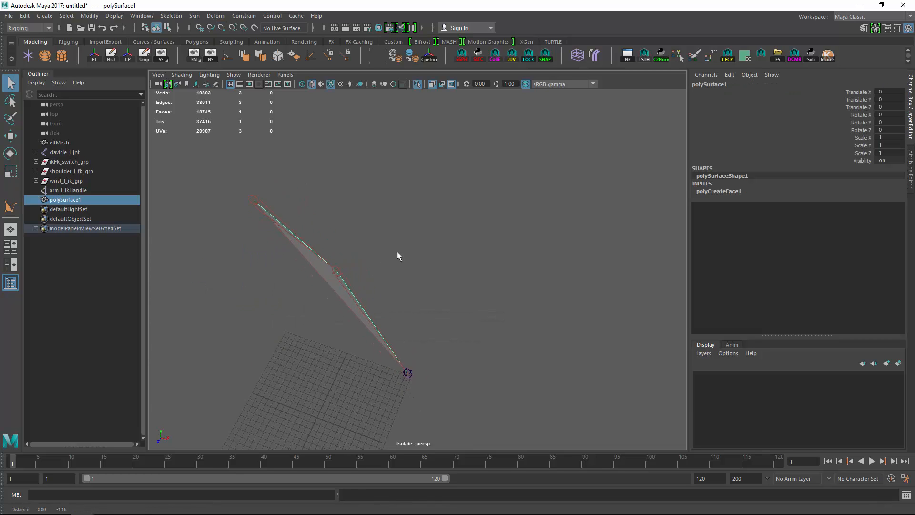
# Step: Duplicate the triangular polygon and delete the copy
pyautogui.hotkey('ctrl', 'd')
pyautogui.keyDown('alt'); pyautogui.moveTo(336, 277); pyautogui.dragTo(408, 273, button='right'); pyautogui.keyUp('alt')
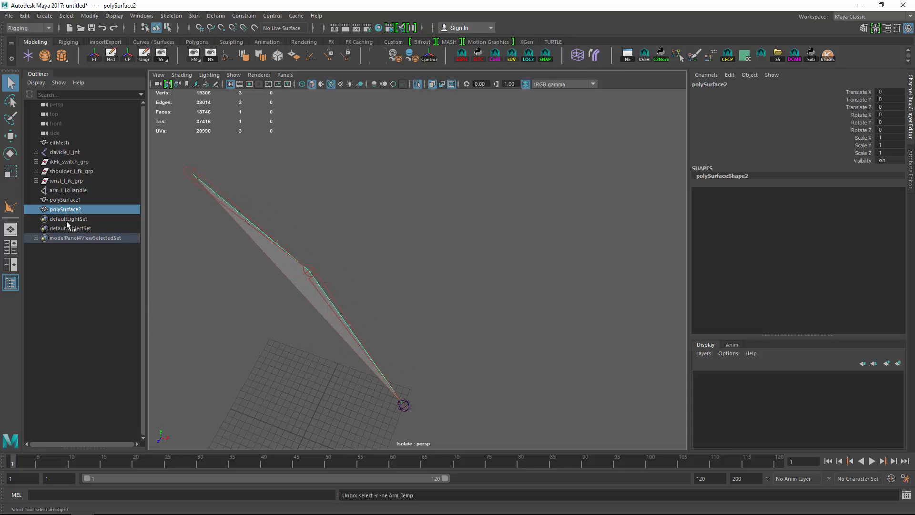
pyautogui.press('Delete')
# Step: Isolate the triangle and use Multi-Cut to add an edge from the elbow vertex to the long opposite edge
pyautogui.keyDown('alt'); pyautogui.moveTo(269, 210); pyautogui.dragTo(273, 260); pyautogui.keyUp('alt')
pyautogui.click(292, 260)
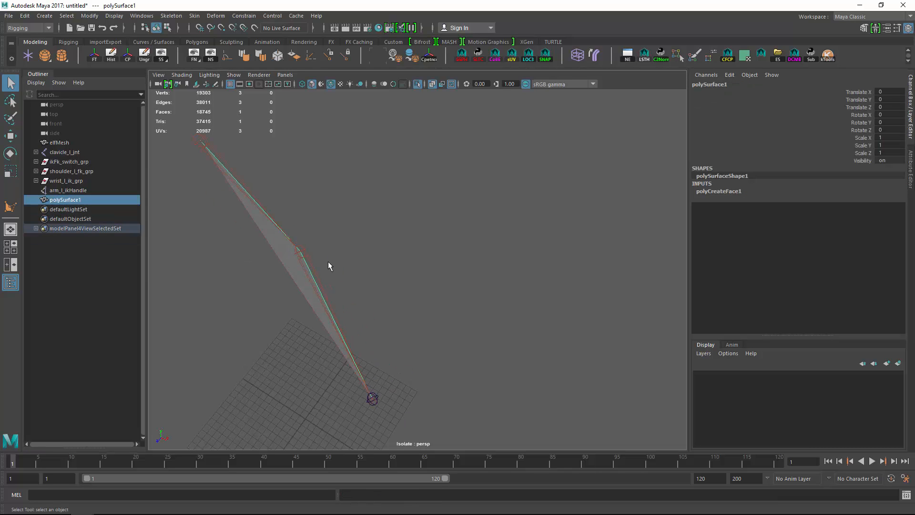
pyautogui.hotkey('ctrl', '1')
pyautogui.hotkey('ctrl', '1')
pyautogui.keyDown('shift'); pyautogui.moveTo(371, 229); pyautogui.dragTo(478, 230, button='right'); pyautogui.keyUp('shift')
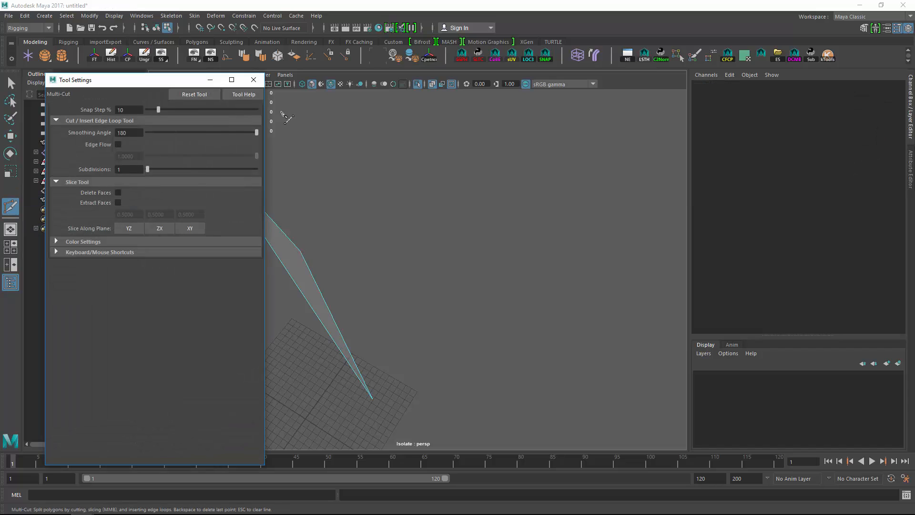
pyautogui.click(254, 80)
pyautogui.click(300, 251)
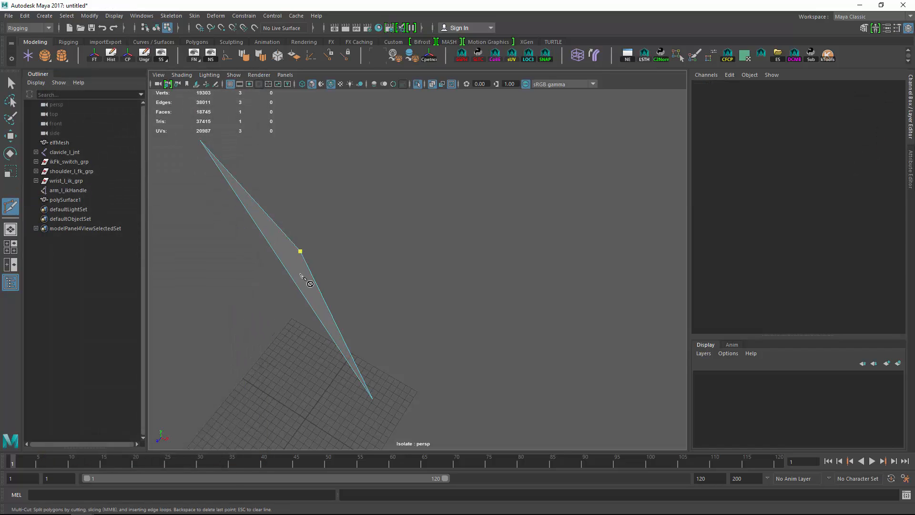
pyautogui.click(286, 270)
pyautogui.press('q')
pyautogui.keyDown('alt'); pyautogui.moveTo(291, 272); pyautogui.dragTo(340, 273); pyautogui.keyUp('alt')
# Step: Isolate the polygon in the top view and slide the cut's vertex along the long edge to sit square to the elbow
pyautogui.press('space')
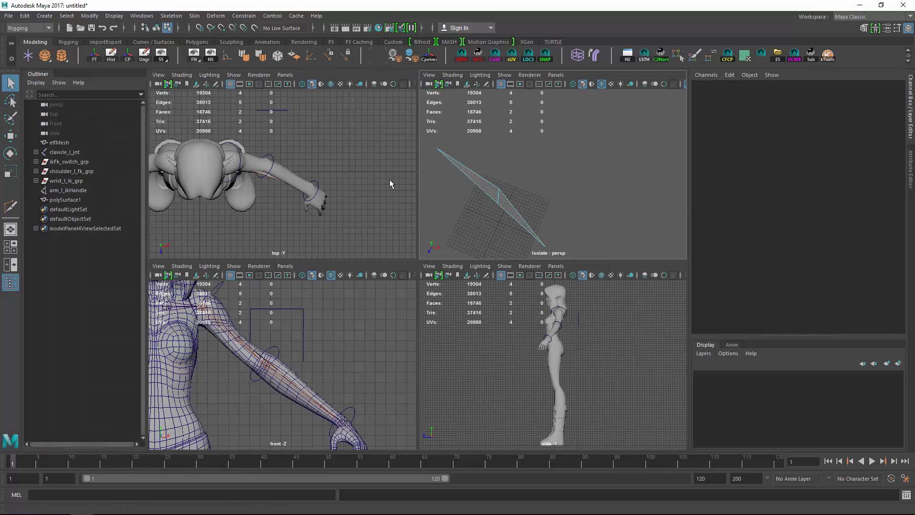
pyautogui.moveTo(497, 191); pyautogui.dragTo(513, 181, button='right')
pyautogui.hotkey('ctrl', '1')
pyautogui.press('f')
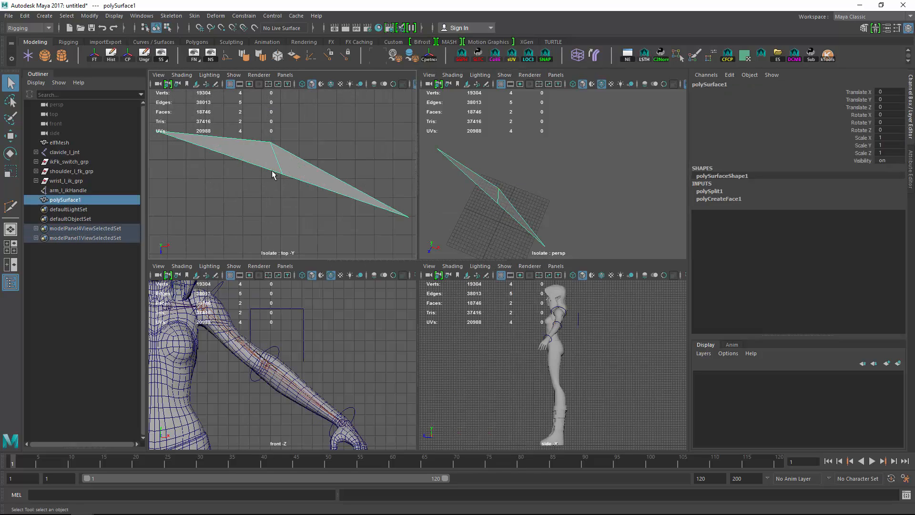
pyautogui.press('F9')
pyautogui.click(281, 174)
pyautogui.press('w')
pyautogui.press('d')
pyautogui.click(250, 166)
pyautogui.moveTo(280, 174); pyautogui.dragTo(266, 173)
pyautogui.press('q')
# Step: Back in the perspective view, create a locator and snap it to the polygon's elbow vertex
pyautogui.keyDown('alt'); pyautogui.moveTo(520, 164); pyautogui.dragTo(475, 159); pyautogui.keyUp('alt')
pyautogui.press('space')
pyautogui.moveTo(484, 133); pyautogui.dragTo(533, 106, button='right')
pyautogui.keyDown('alt'); pyautogui.moveTo(396, 165); pyautogui.dragTo(448, 172); pyautogui.keyUp('alt')
pyautogui.click(370, 185)
pyautogui.click(29, 55)
pyautogui.press('w')
pyautogui.press('v')
pyautogui.moveTo(346, 376); pyautogui.dragTo(361, 243)
# Step: Duplicate the locator and snap the copy to the cut's vertex on the long edge
pyautogui.hotkey('ctrl', 'd')
pyautogui.press('v')
pyautogui.press('q')
pyautogui.keyDown('alt'); pyautogui.moveTo(369, 243); pyautogui.dragTo(431, 242, button='right'); pyautogui.keyUp('alt')
# Step: Try to aim-constrain locator2 at locator1
pyautogui.click(333, 193)
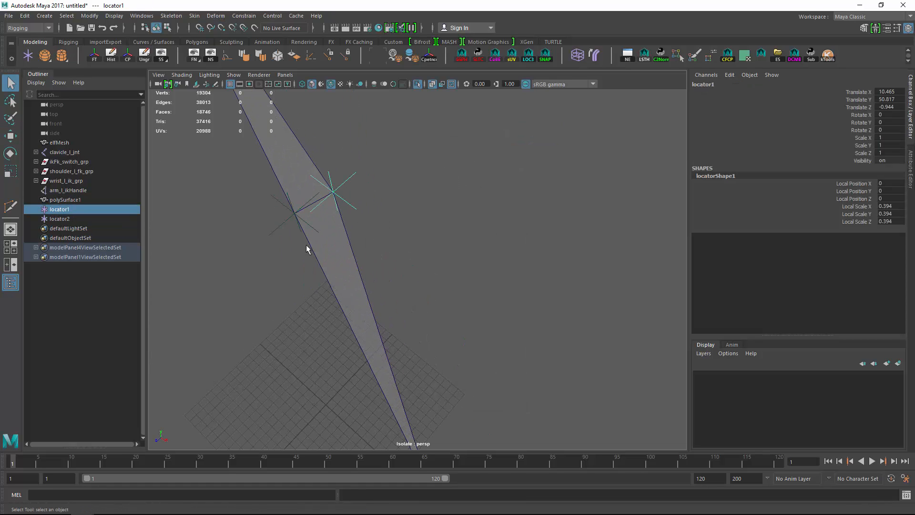
pyautogui.keyDown('shift'); pyautogui.click(282, 233); pyautogui.keyUp('shift')
pyautogui.click(243, 16)
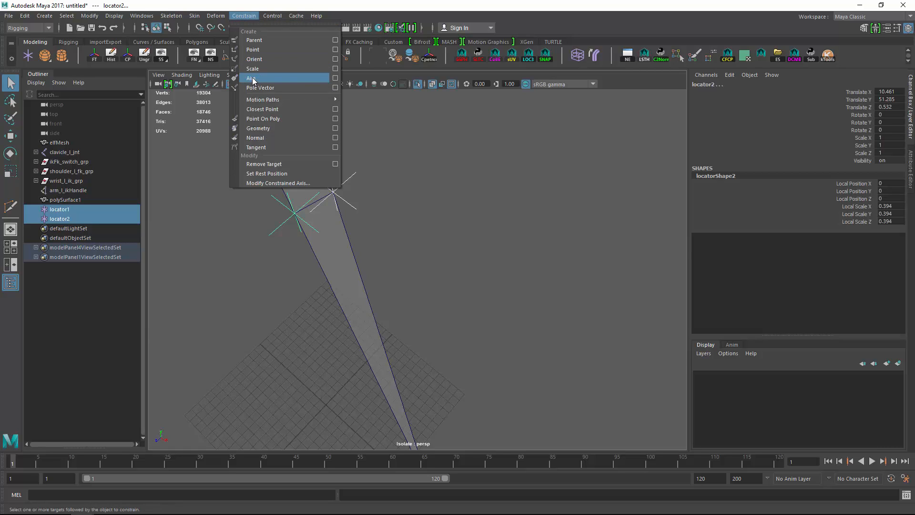
pyautogui.click(253, 80)
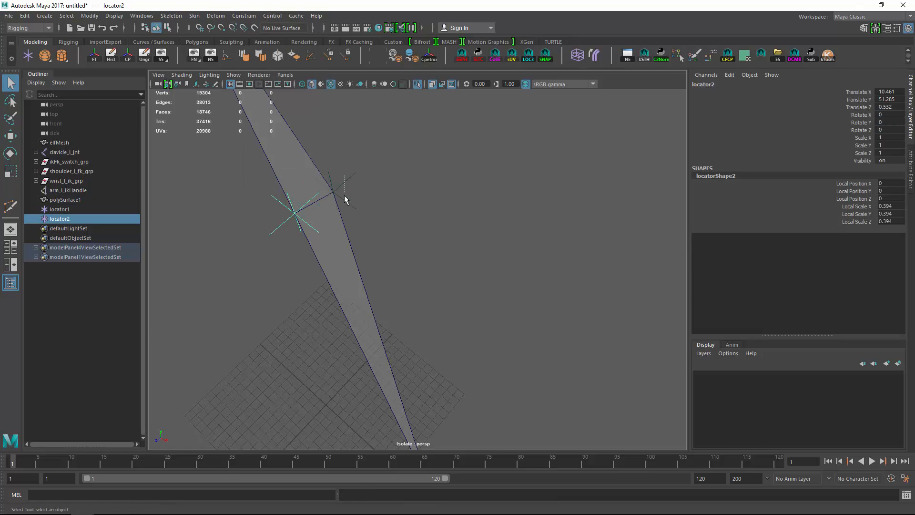
# Step: Aim-constrain locator1 at locator2 and move locator1 out behind the elbow to about 10.479, 49.203, -6.029
pyautogui.press('g')
pyautogui.keyDown('shift'); pyautogui.moveTo(345, 195); pyautogui.dragTo(349, 205); pyautogui.keyUp('shift')
pyautogui.press('w')
pyautogui.moveTo(264, 231); pyautogui.dragTo(417, 199)
pyautogui.press('q')
# Step: Delete the aim constraint under locator1 and delete locator2
pyautogui.click(36, 210)
pyautogui.click(78, 218)
pyautogui.press('Delete')
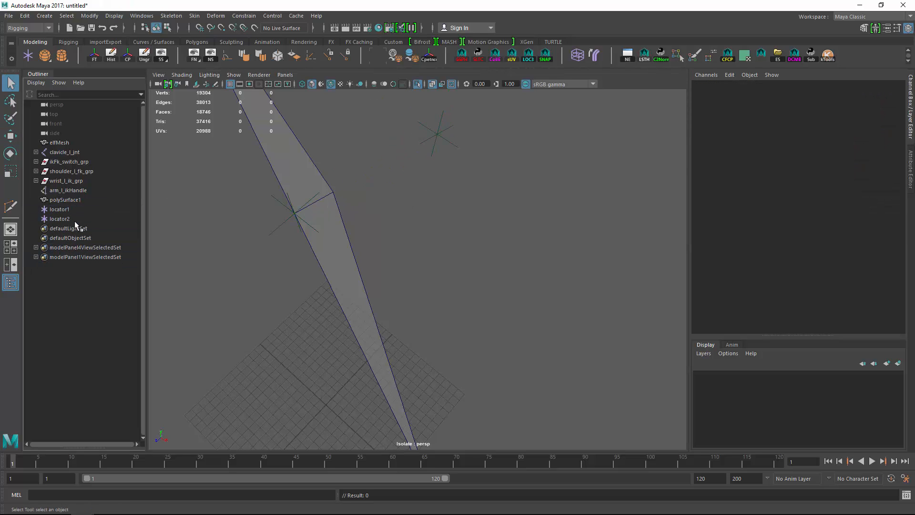
pyautogui.click(74, 218)
pyautogui.press('Delete')
# Step: Rename locator1 as arm_l_pv and delete the polySurface1 arm-plane mesh
pyautogui.doubleClick(61, 209)
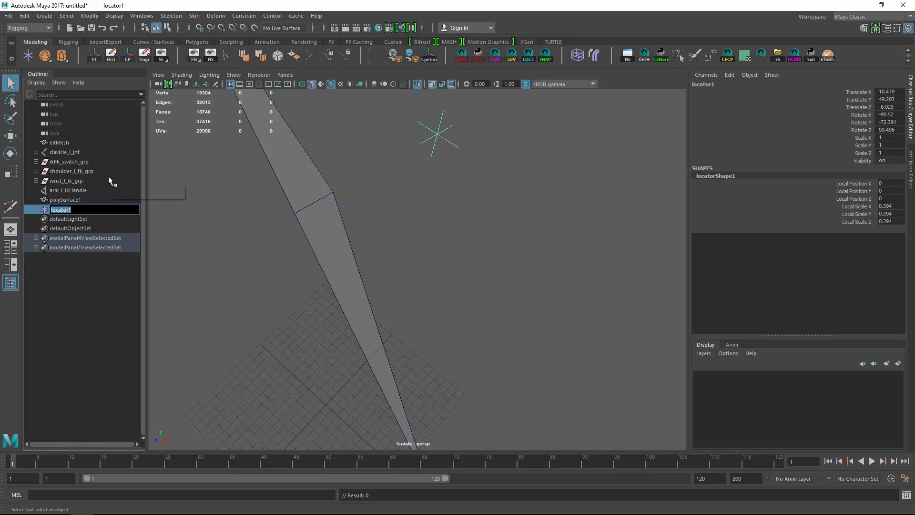
pyautogui.write('arm_l_pv')
pyautogui.press('Return')
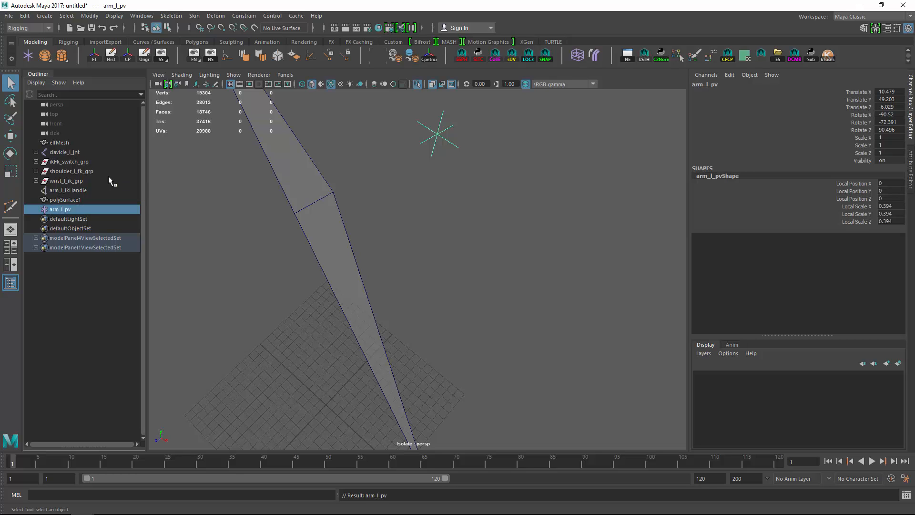
pyautogui.click(298, 208)
pyautogui.press('Delete')
# Step: Leave isolation and move arm_l_pv farther behind the elbow to about 10.488, 48.234, -9.081
pyautogui.click(437, 135)
pyautogui.hotkey('ctrl', '1')
pyautogui.keyDown('alt'); pyautogui.moveTo(303, 195); pyautogui.dragTo(496, 239); pyautogui.keyUp('alt')
pyautogui.click(387, 154)
pyautogui.keyDown('alt'); pyautogui.moveTo(567, 152); pyautogui.dragTo(504, 145); pyautogui.keyUp('alt')
pyautogui.click(489, 150)
pyautogui.press('w')
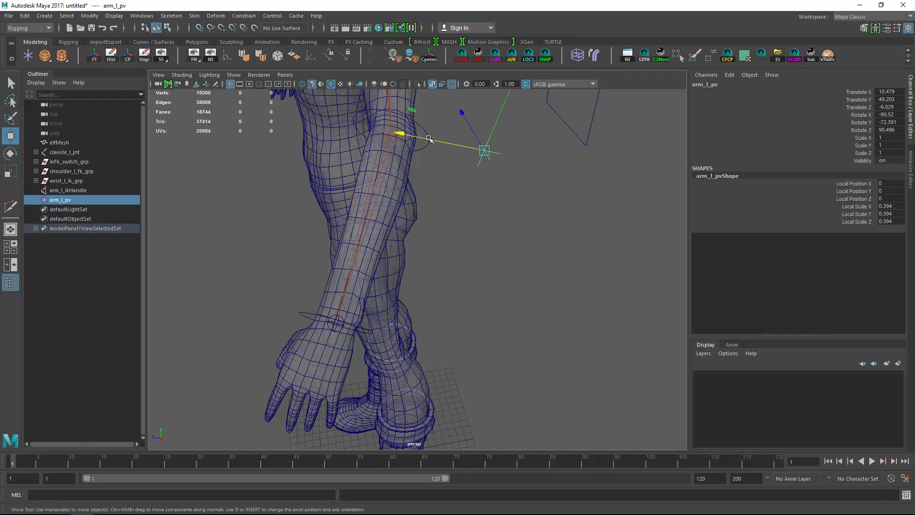
pyautogui.moveTo(413, 137); pyautogui.dragTo(484, 137)
pyautogui.keyDown('alt'); pyautogui.moveTo(484, 136); pyautogui.dragTo(429, 157, button='right'); pyautogui.keyUp('alt')
pyautogui.keyDown('alt'); pyautogui.moveTo(429, 158); pyautogui.dragTo(459, 211); pyautogui.keyUp('alt')
pyautogui.press('q')
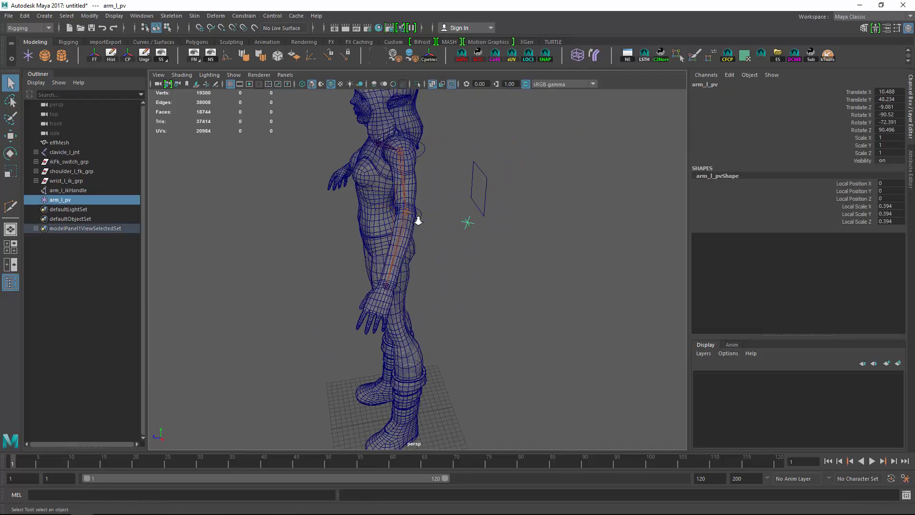
# Step: Apply a pole vector constraint from arm_l_pv to arm_l_ikHandle
pyautogui.keyDown('alt'); pyautogui.moveTo(418, 220); pyautogui.dragTo(481, 219, button='right'); pyautogui.keyUp('alt')
pyautogui.keyDown('alt'); pyautogui.moveTo(422, 258); pyautogui.dragTo(433, 320); pyautogui.keyUp('alt')
pyautogui.keyDown('shift'); pyautogui.click(433, 319); pyautogui.keyUp('shift')
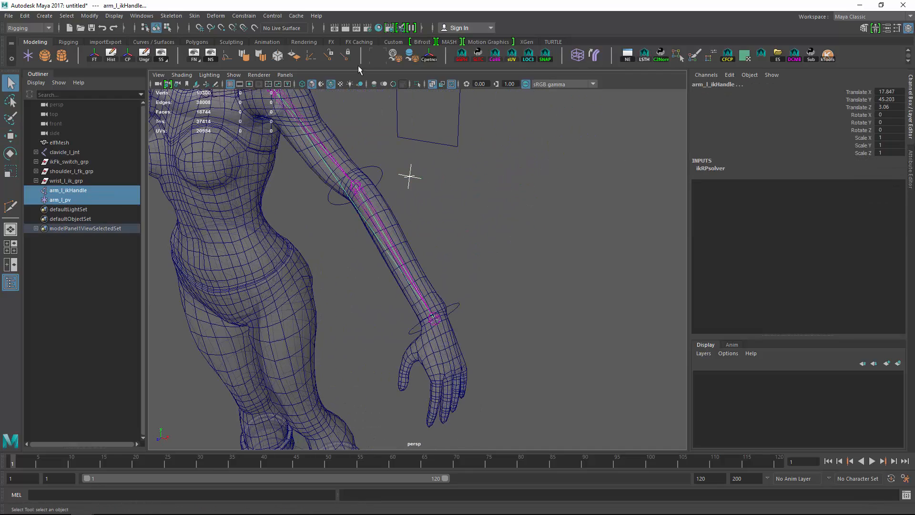
pyautogui.click(243, 15)
pyautogui.click(263, 87)
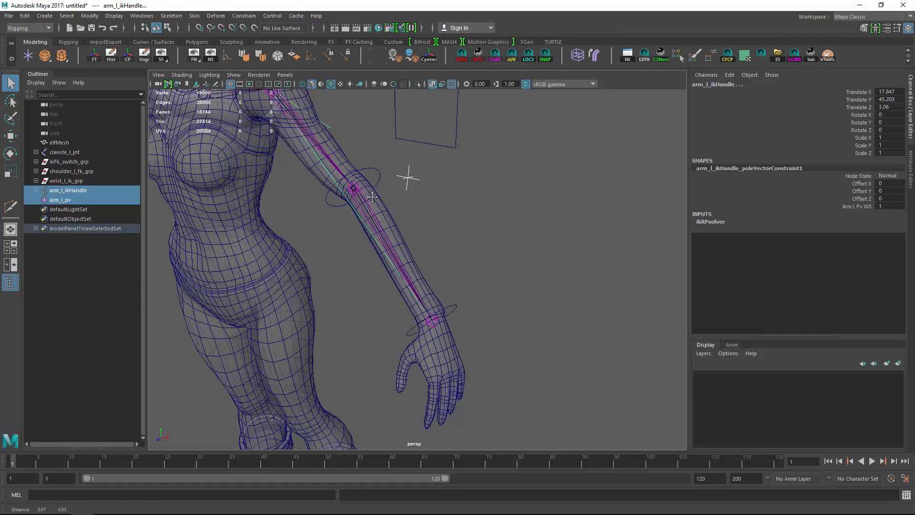
# Step: Try moving arm_l_pv to test the arm's pole vector, undo the move and clear the selection
pyautogui.keyDown('alt'); pyautogui.moveTo(372, 196); pyautogui.dragTo(375, 232, button='middle'); pyautogui.keyUp('alt')
pyautogui.keyDown('alt'); pyautogui.moveTo(375, 232); pyautogui.dragTo(431, 174); pyautogui.keyUp('alt')
pyautogui.click(400, 207)
pyautogui.press('w')
pyautogui.hotkey('ctrl', 'z')
pyautogui.press('q')
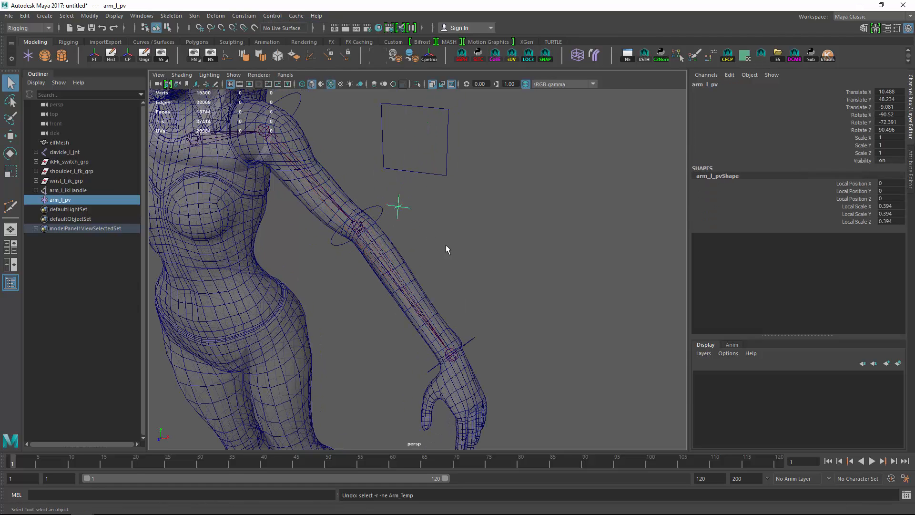
pyautogui.moveTo(489, 253); pyautogui.dragTo(481, 255)
pyautogui.keyDown('alt'); pyautogui.moveTo(481, 255); pyautogui.dragTo(450, 212); pyautogui.keyUp('alt')
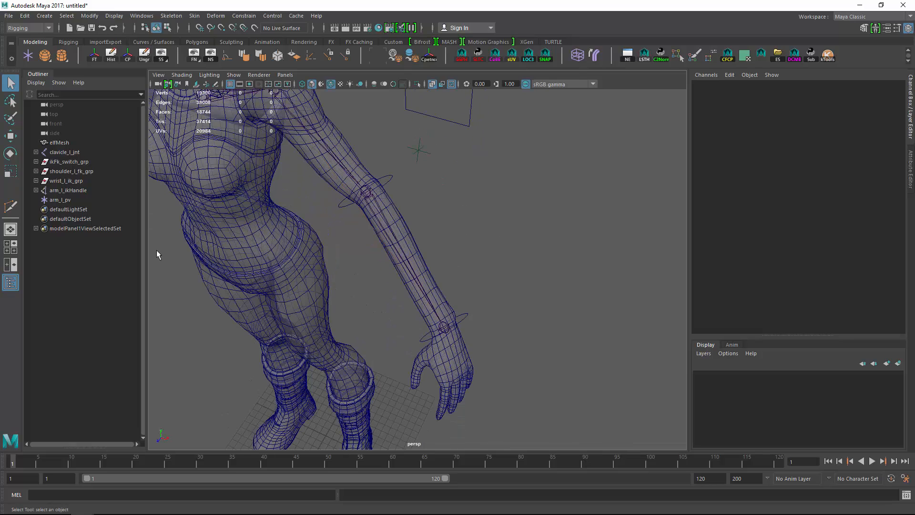
# Step: Create an empty group and rename the pole vector locator as arm_l_pv_ctrl
pyautogui.hotkey('ctrl', 'g')
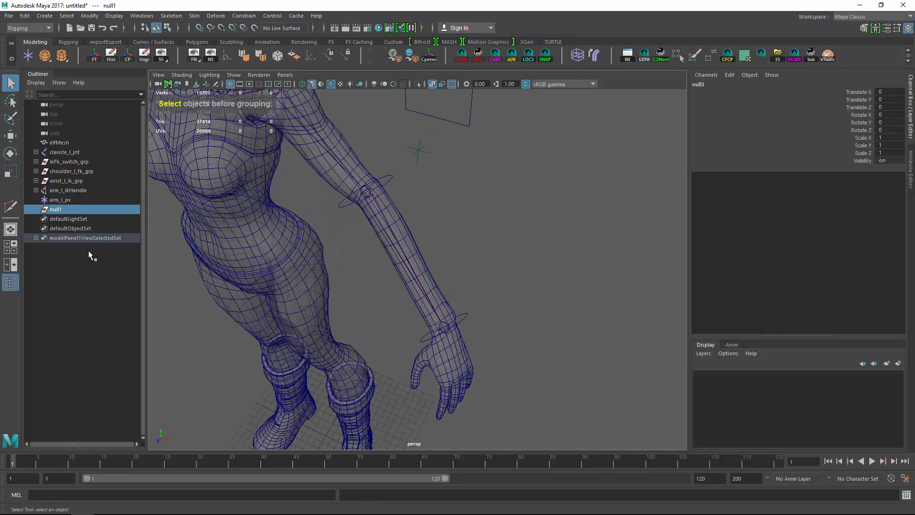
pyautogui.doubleClick(58, 200)
pyautogui.write('_ct')
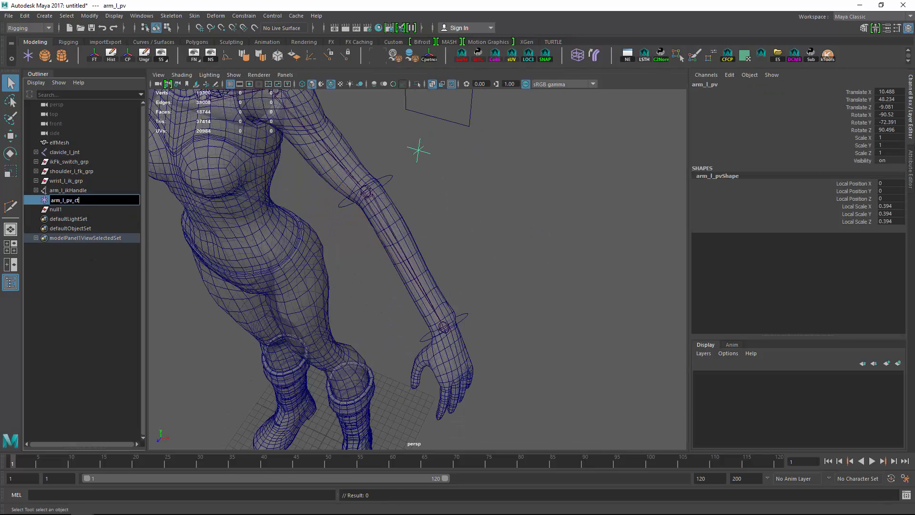
pyautogui.write('rl')
pyautogui.press('Return')
# Step: Rename the empty group as arm_l_pv_grp, reusing the locator's name
pyautogui.doubleClick(88, 200)
pyautogui.hotkey('ctrl', 'c')
pyautogui.doubleClick(64, 211)
pyautogui.hotkey('ctrl', 'v')
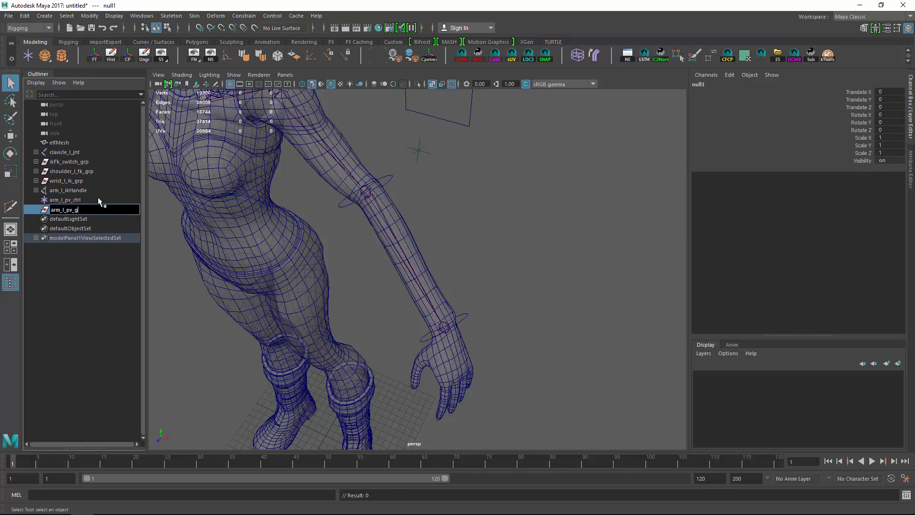
pyautogui.write('grp')
pyautogui.press('Return')
# Step: Parent arm_l_pv_grp under arm_l_pv_ctrl and set all its translate and rotate values to 0
pyautogui.keyDown('shift'); pyautogui.click(91, 200); pyautogui.keyUp('shift')
pyautogui.press('p')
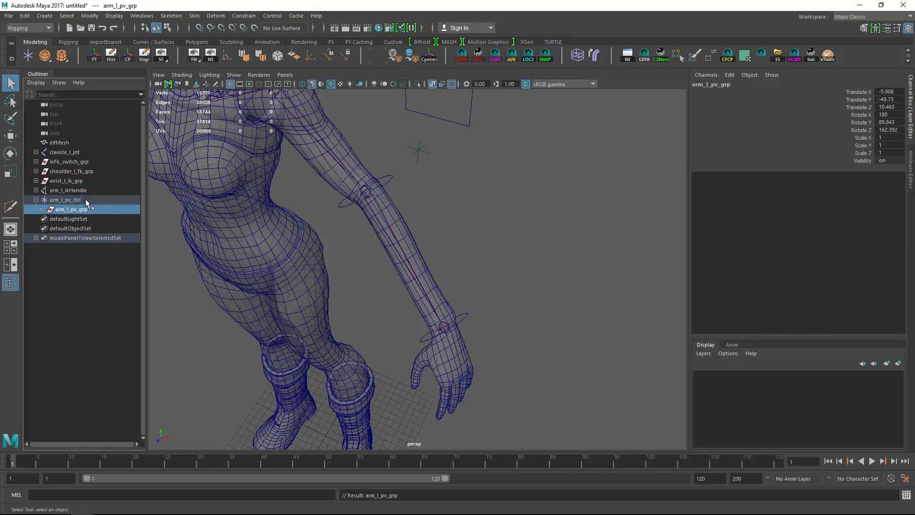
pyautogui.moveTo(888, 92); pyautogui.dragTo(890, 129)
pyautogui.write('0')
pyautogui.press('Return')
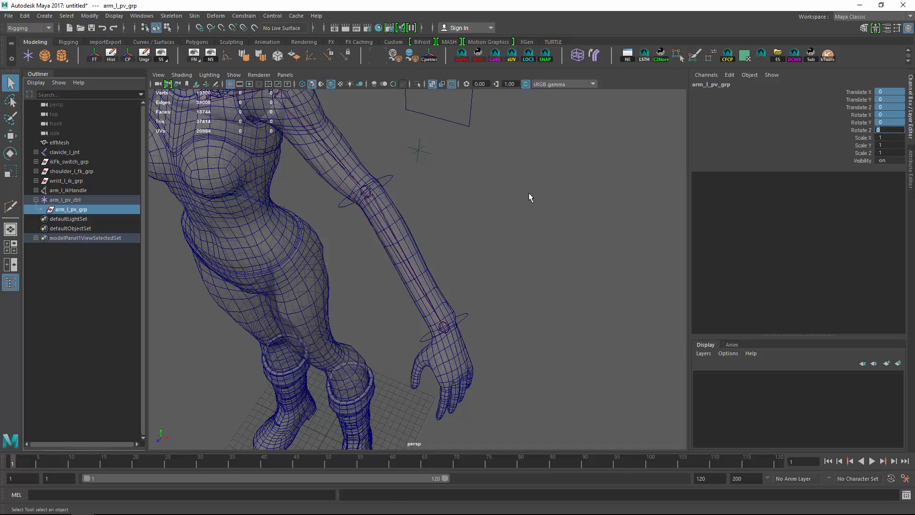
# Step: Unparent arm_l_pv_grp to the world and parent arm_l_pv_ctrl under it
pyautogui.hotkey('shift', 'p')
pyautogui.hotkey('ctrl', 'z')
pyautogui.hotkey('shift', 'p')
pyautogui.click(59, 201)
pyautogui.moveTo(59, 200); pyautogui.dragTo(71, 210, button='middle')
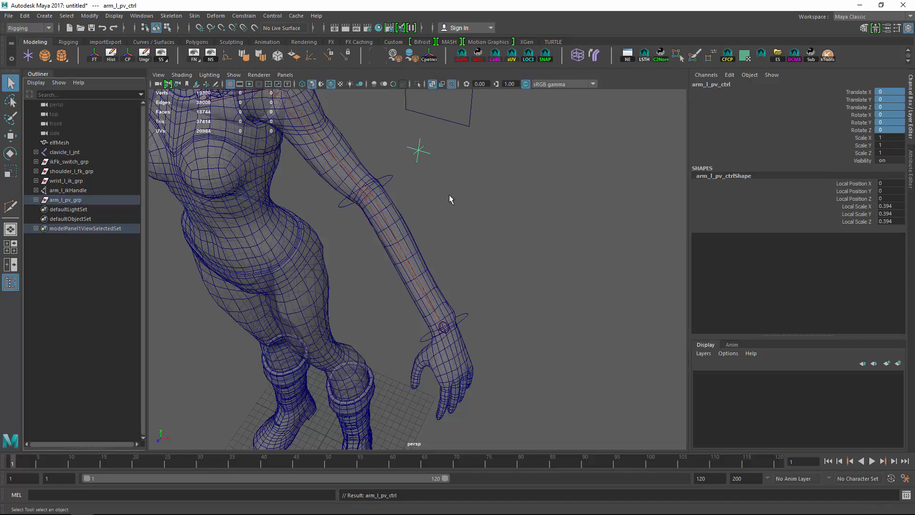
# Step: Test-move arm_l_pv_ctrl beside the elbow, undo the move and clear the selection
pyautogui.press('w')
pyautogui.moveTo(419, 151); pyautogui.dragTo(478, 184)
pyautogui.hotkey('ctrl', 'z')
pyautogui.press('q')
pyautogui.keyDown('alt'); pyautogui.moveTo(478, 184); pyautogui.dragTo(510, 186, button='middle'); pyautogui.keyUp('alt')
pyautogui.click(532, 199)
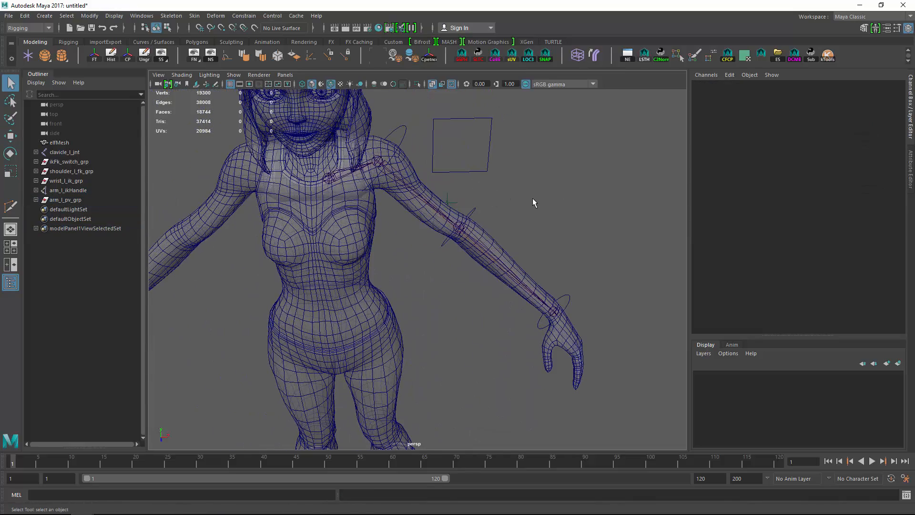
# Step: Isolate the shoulder_l_fk_grp controls together with the shoulder_l_fk_jnt chain in the viewport
pyautogui.keyDown('alt'); pyautogui.moveTo(458, 224); pyautogui.dragTo(395, 181); pyautogui.keyUp('alt')
pyautogui.click(72, 172)
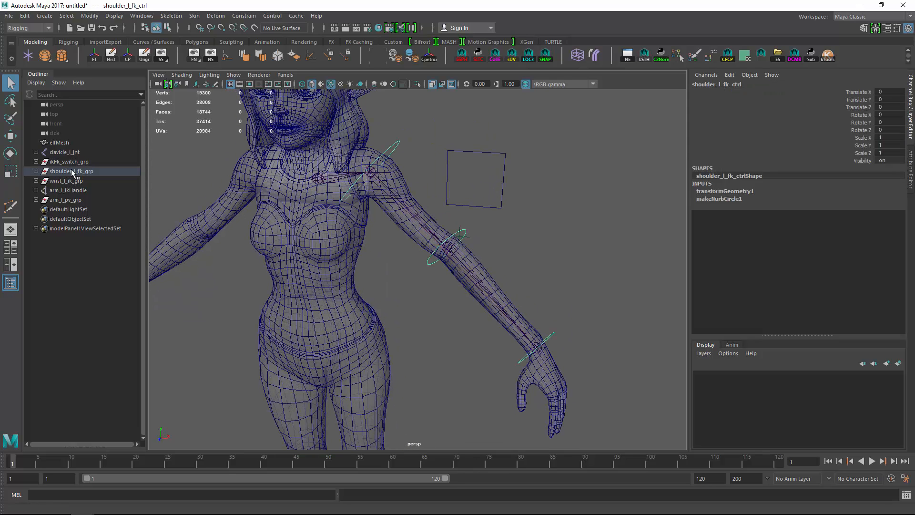
pyautogui.keyDown('shift'); pyautogui.click(35, 152); pyautogui.keyUp('shift')
pyautogui.keyDown('ctrl'); pyautogui.click(85, 191); pyautogui.keyUp('ctrl')
pyautogui.hotkey('ctrl', '1')
# Step: Parent-constrain shoulder_l_fk_jnt to the shoulder FK control circle
pyautogui.keyDown('alt'); pyautogui.moveTo(453, 212); pyautogui.dragTo(436, 224); pyautogui.keyUp('alt')
pyautogui.click(376, 165)
pyautogui.keyDown('alt'); pyautogui.moveTo(435, 190); pyautogui.dragTo(382, 210); pyautogui.keyUp('alt')
pyautogui.moveTo(339, 146); pyautogui.dragTo(338, 181)
pyautogui.click(243, 16)
pyautogui.click(252, 27)
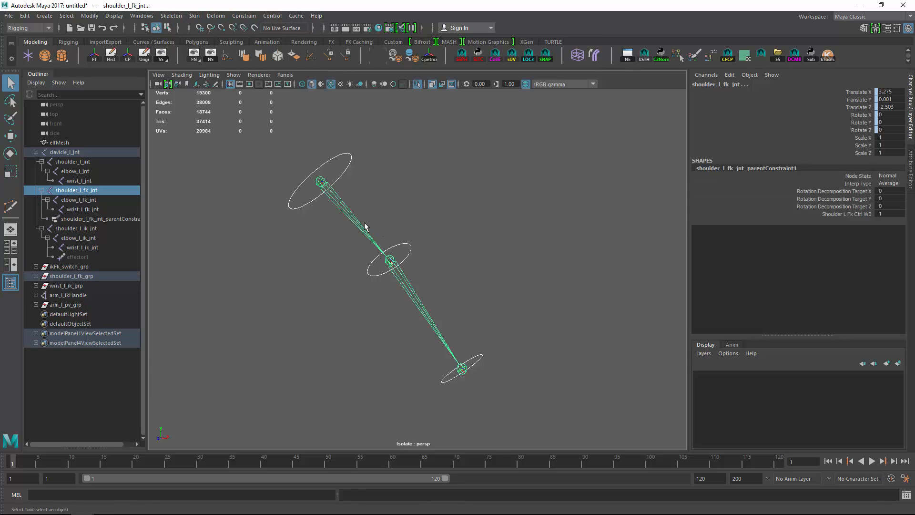
# Step: Parent-constrain elbow_l_fk_jnt and wrist_l_fk_jnt to their matching FK controls and leave isolation
pyautogui.click(405, 238)
pyautogui.click(410, 252)
pyautogui.keyDown('shift'); pyautogui.moveTo(437, 292); pyautogui.dragTo(411, 316); pyautogui.keyUp('shift')
pyautogui.press('g')
pyautogui.click(479, 363)
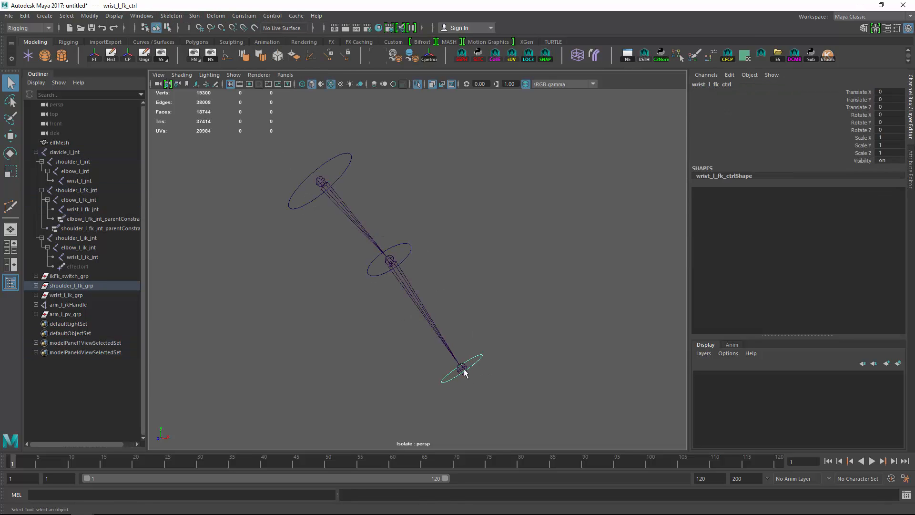
pyautogui.keyDown('shift'); pyautogui.click(464, 369); pyautogui.keyUp('shift')
pyautogui.press('g')
pyautogui.click(419, 318)
pyautogui.hotkey('ctrl', '1')
# Step: Try to apply a parent constraint from the wrist control to the object at its centre
pyautogui.keyDown('alt'); pyautogui.moveTo(482, 267); pyautogui.dragTo(424, 153, button='middle'); pyautogui.keyUp('alt')
pyautogui.moveTo(422, 238); pyautogui.dragTo(414, 247)
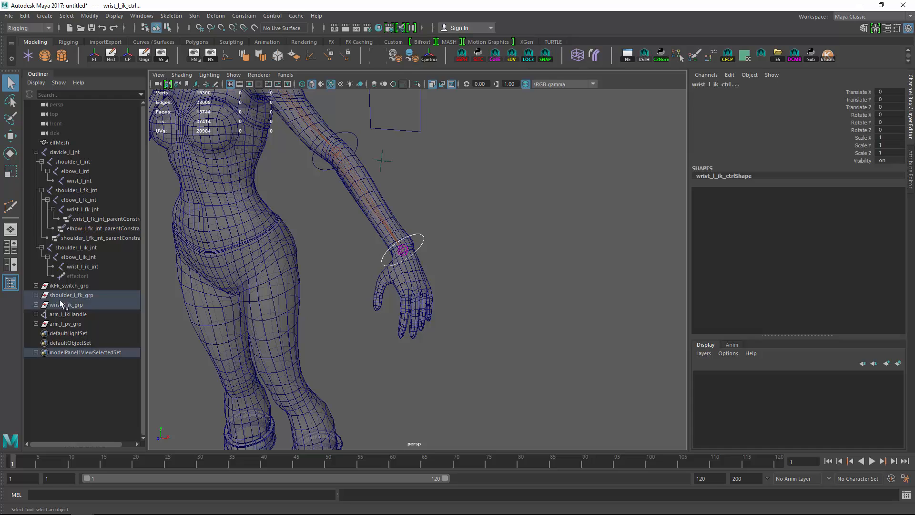
pyautogui.keyDown('shift'); pyautogui.click(404, 252); pyautogui.keyUp('shift')
pyautogui.click(244, 16)
pyautogui.click(252, 27)
pyautogui.click(550, 157)
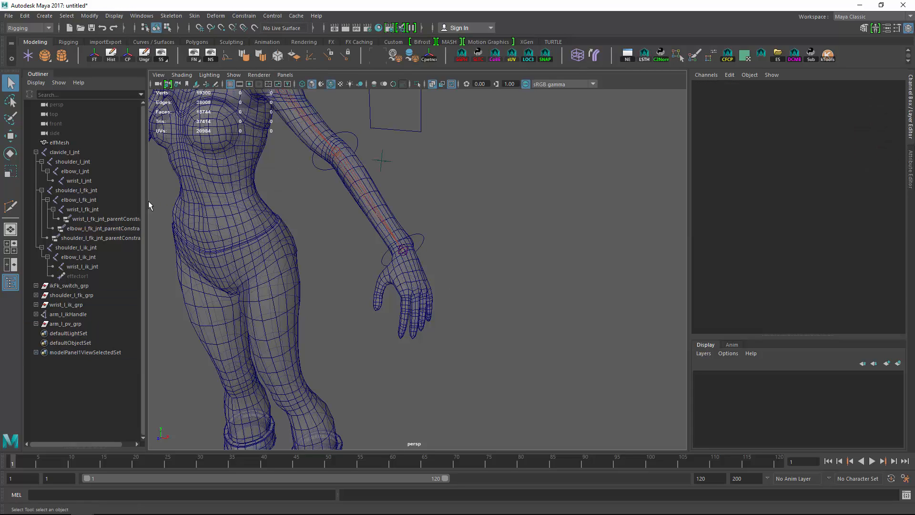
# Step: Examine the constraints under arm_l_ikHandle and the FK joints, collapsing shoulder_l_fk_jnt and shoulder_l_fk_grp in the Outliner
pyautogui.click(70, 315)
pyautogui.click(36, 314)
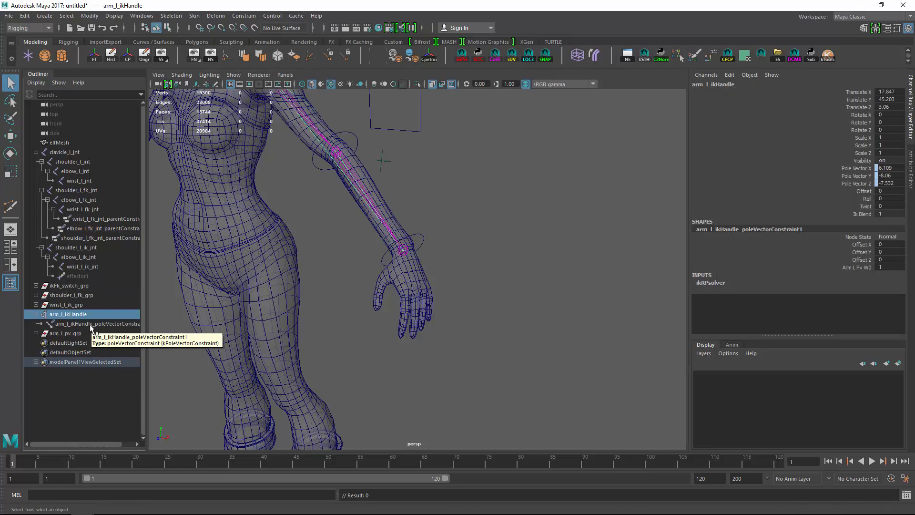
pyautogui.moveTo(433, 258); pyautogui.dragTo(415, 243)
pyautogui.press('f')
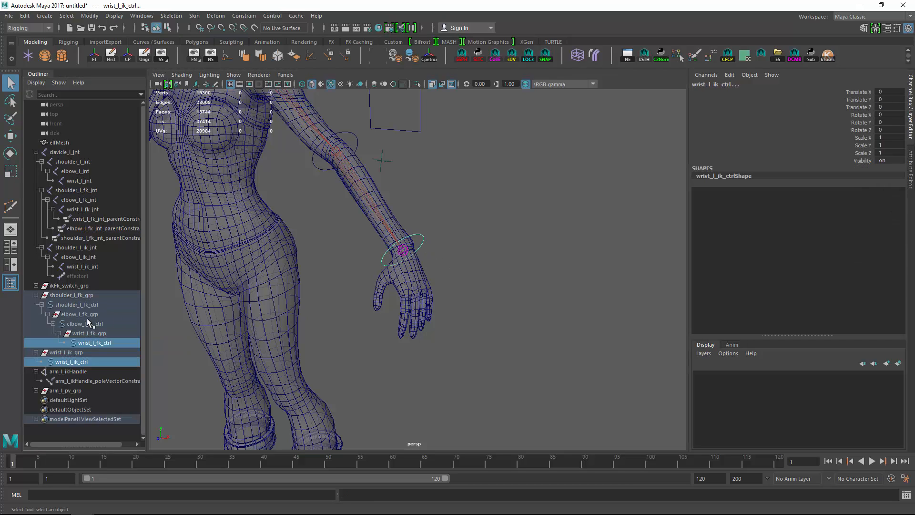
pyautogui.click(82, 219)
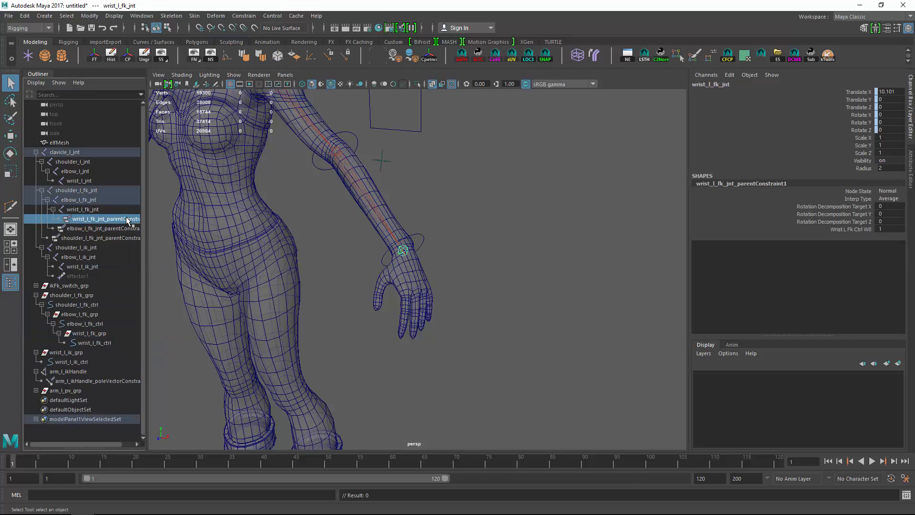
pyautogui.click(41, 190)
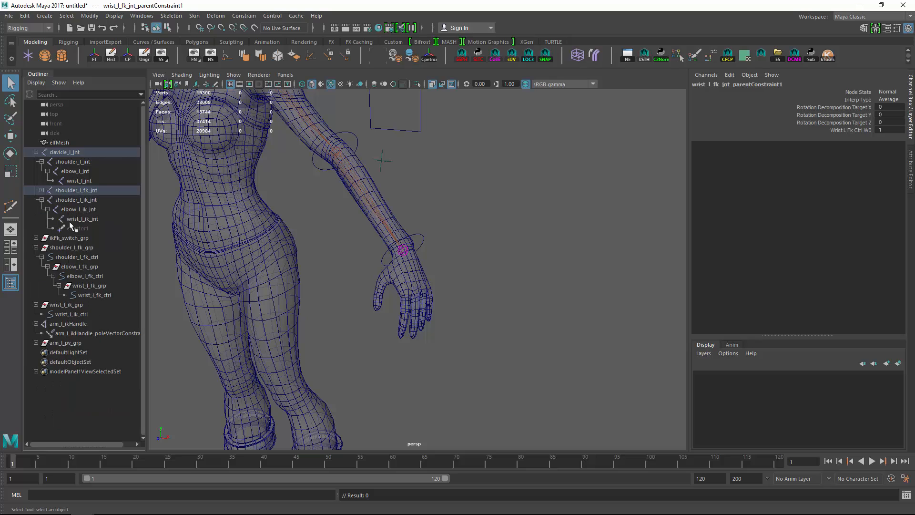
pyautogui.click(72, 248)
pyautogui.click(36, 247)
# Step: Point-constrain arm_l_ikHandle to wrist_l_ik_ctrl on all axes without maintaining offset
pyautogui.click(73, 259)
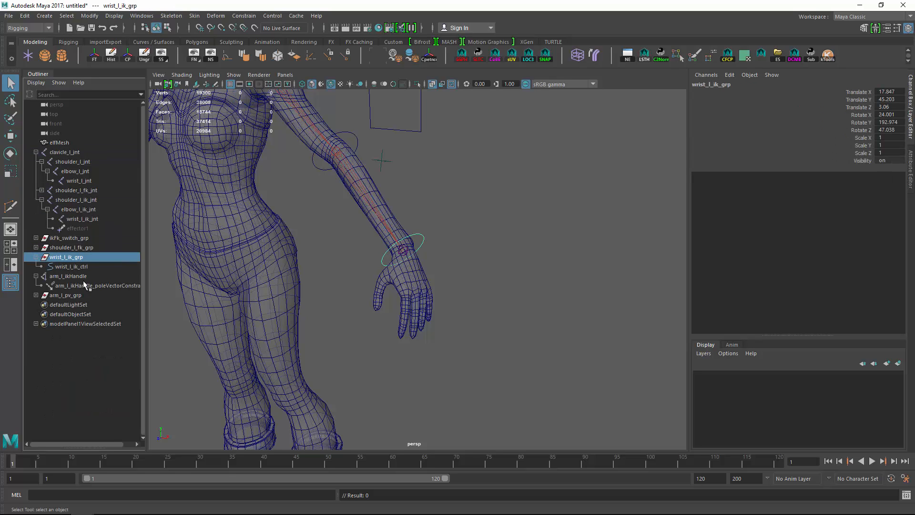
pyautogui.press('Down')
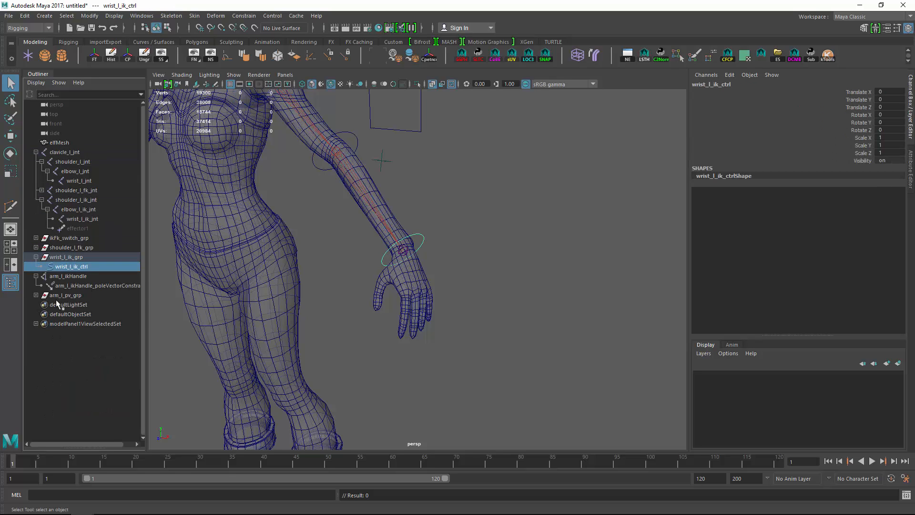
pyautogui.keyDown('ctrl'); pyautogui.click(71, 276); pyautogui.keyUp('ctrl')
pyautogui.click(244, 16)
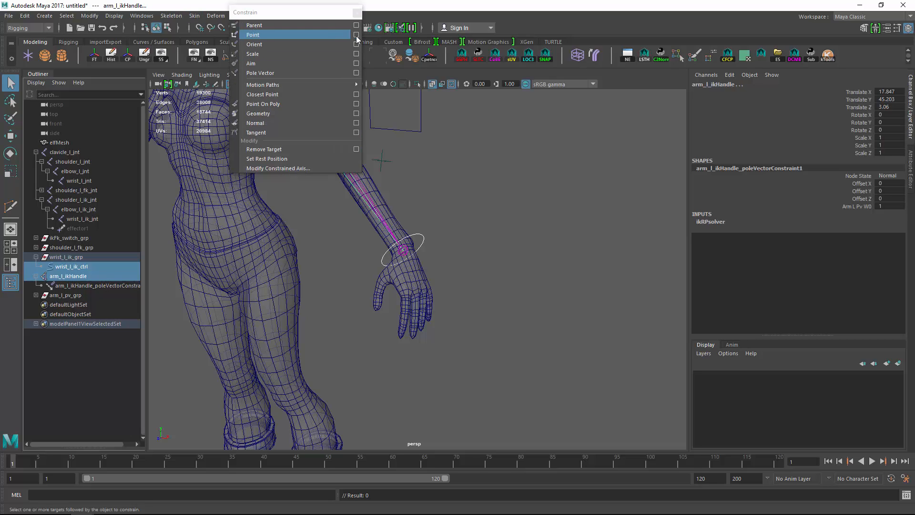
pyautogui.click(357, 34)
pyautogui.click(565, 296)
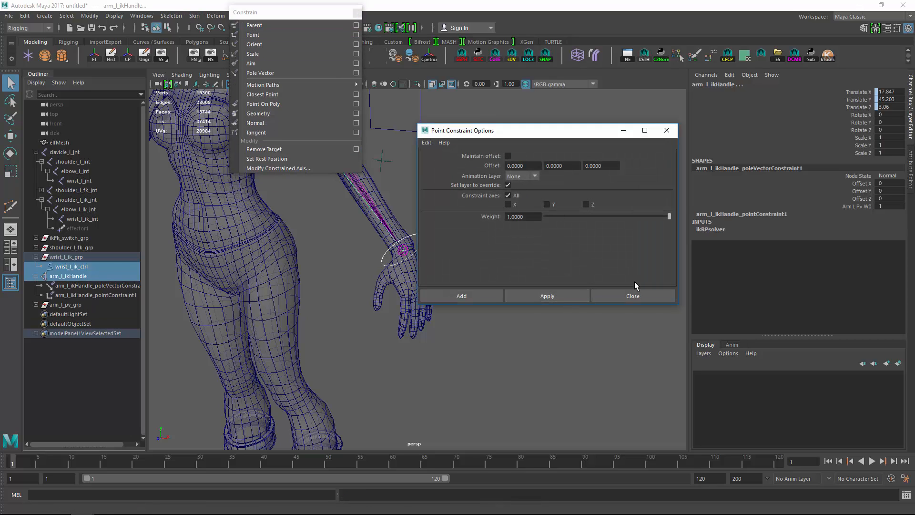
pyautogui.click(626, 296)
# Step: Isolate wrist_l_ik_ctrl and wrist_l_ik_jnt in the viewport
pyautogui.click(50, 268)
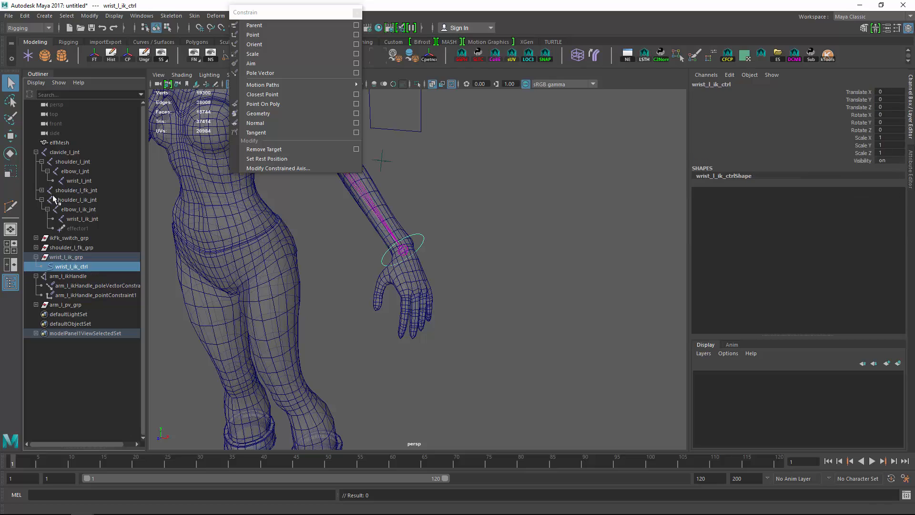
pyautogui.keyDown('ctrl'); pyautogui.click(89, 222); pyautogui.keyUp('ctrl')
pyautogui.hotkey('ctrl', '1')
pyautogui.click(442, 246)
# Step: Orient-constrain wrist_l_ik_jnt to wrist_l_ik_ctrl on all axes without maintaining offset
pyautogui.click(410, 256)
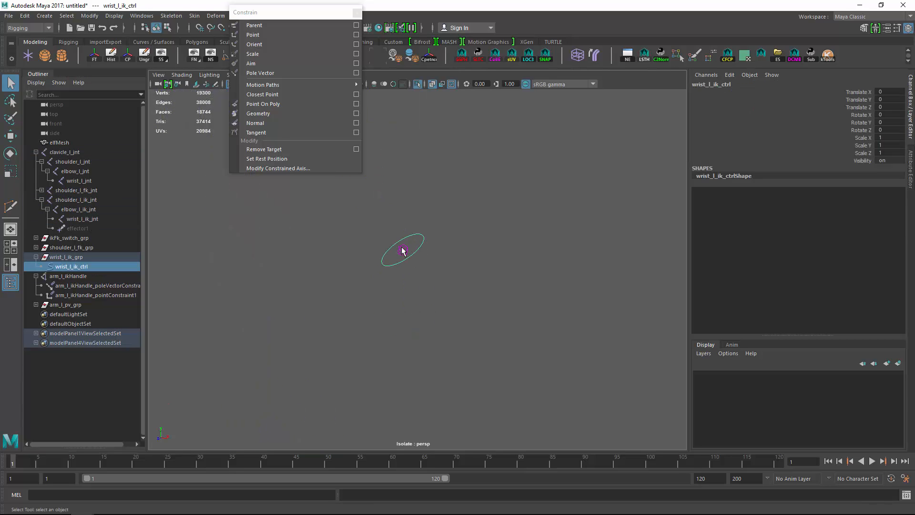
pyautogui.keyDown('shift'); pyautogui.click(403, 251); pyautogui.keyUp('shift')
pyautogui.click(356, 44)
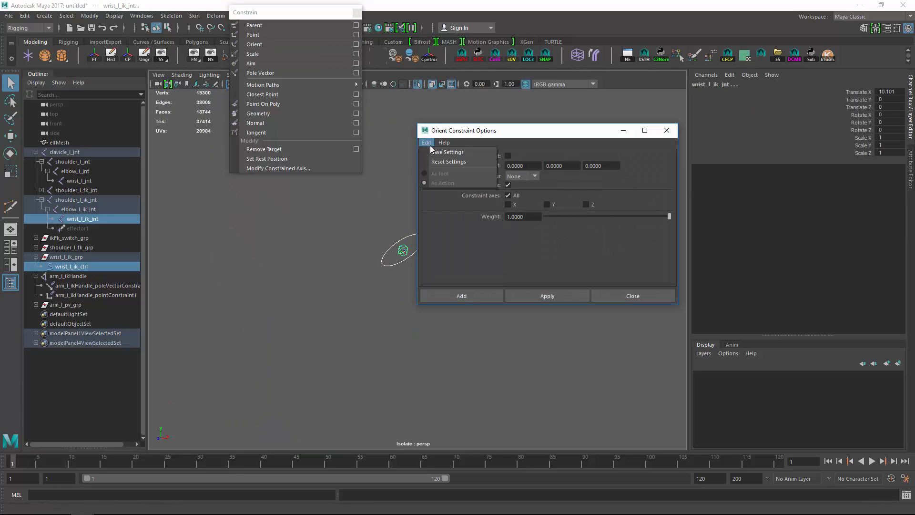
pyautogui.click(537, 295)
pyautogui.click(633, 295)
# Step: Close the floating constraint list and display the local rotation axes of wrist_l_ik_jnt
pyautogui.click(403, 250)
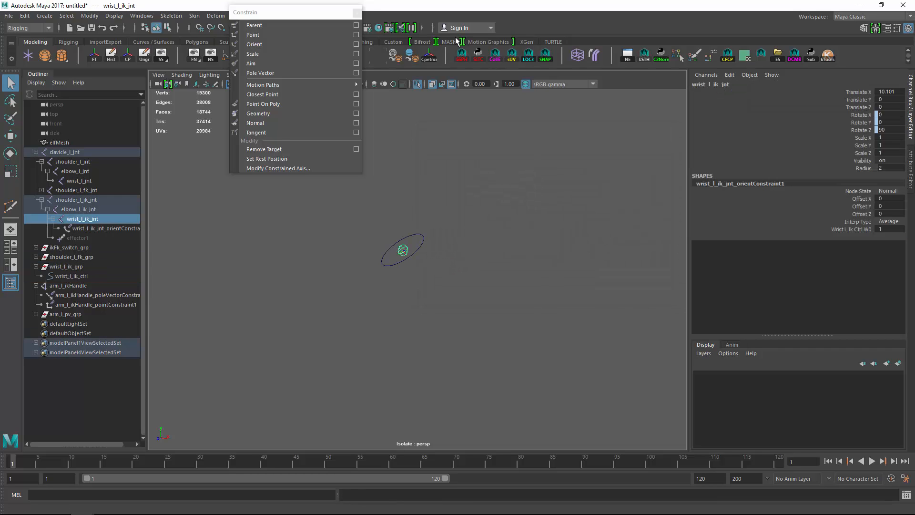
pyautogui.moveTo(310, 12); pyautogui.dragTo(270, 162)
pyautogui.click(318, 153)
pyautogui.click(68, 42)
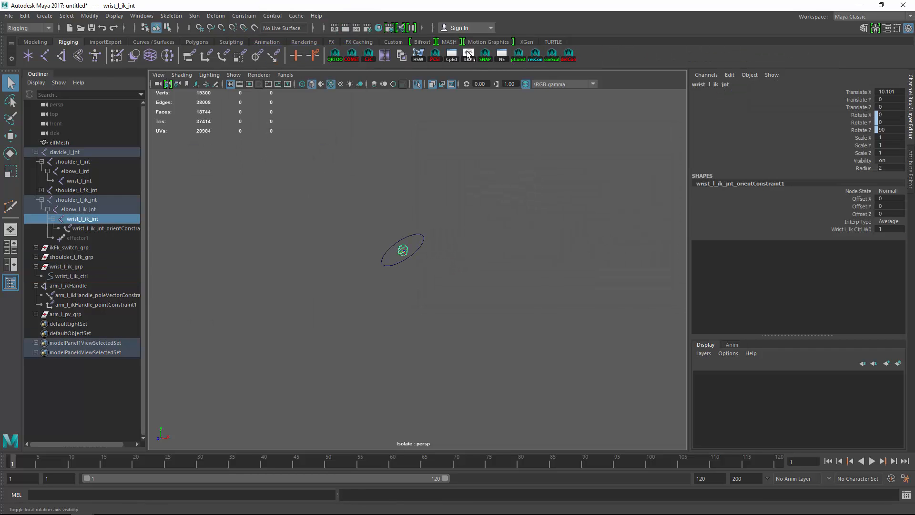
# Step: Test-rotate wrist_l_ik_ctrl to check the wrist joint's orientation and undo the rotation
pyautogui.click(417, 235)
pyautogui.press('e')
pyautogui.moveTo(423, 267)
pyautogui.mouseDown()
pyautogui.moveTo(429, 305)
pyautogui.moveTo(402, 238)
pyautogui.moveTo(419, 253)
pyautogui.mouseUp()
pyautogui.hotkey('ctrl', 'z')
pyautogui.press('q')
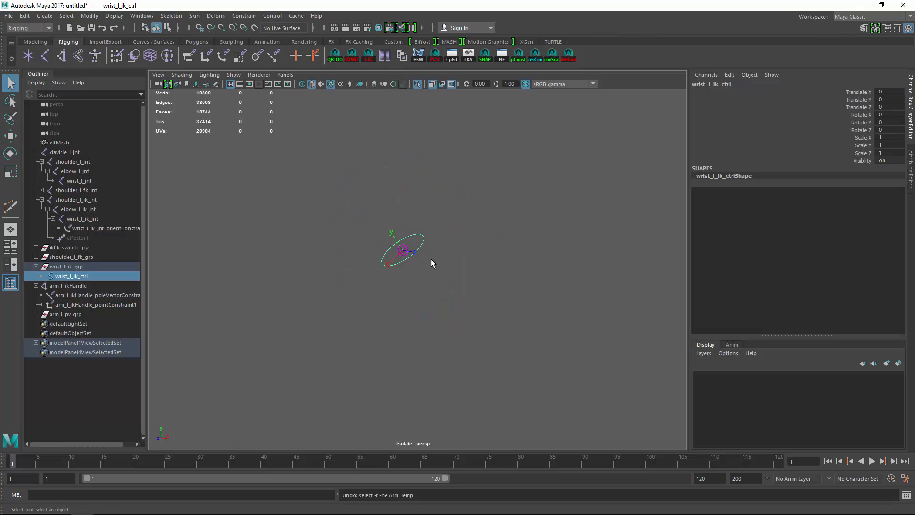
# Step: Exit the isolated view and hide the local rotation axes of wrist_l_ik_jnt
pyautogui.hotkey('ctrl', '1')
pyautogui.click(450, 261)
pyautogui.click(77, 219)
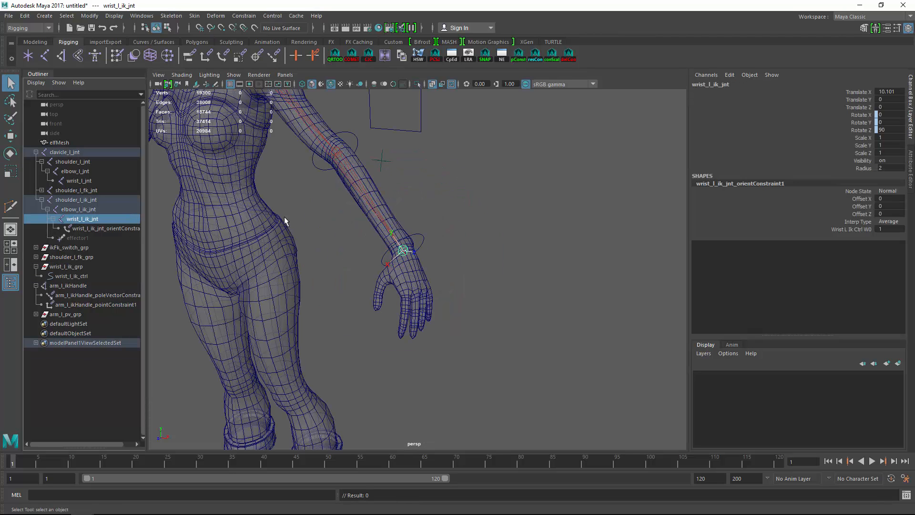
pyautogui.keyDown('alt'); pyautogui.moveTo(465, 188); pyautogui.dragTo(518, 254); pyautogui.keyUp('alt')
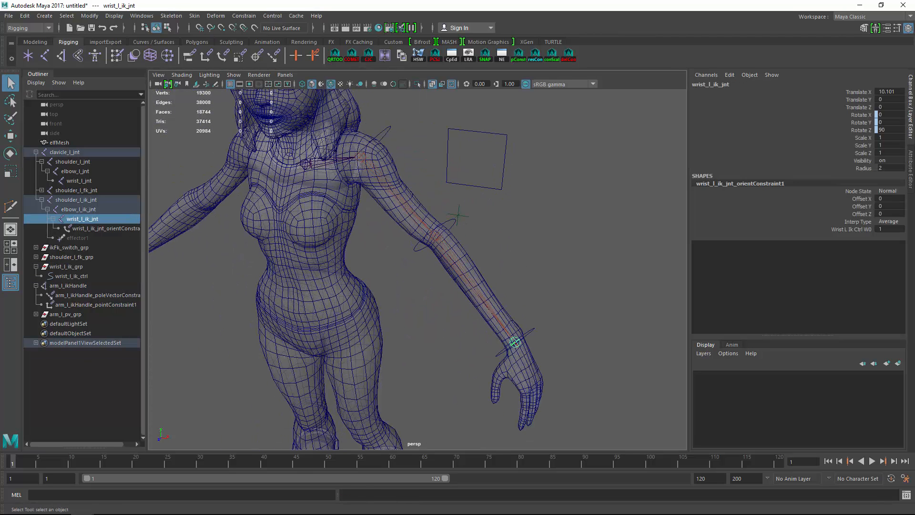
pyautogui.click(515, 343)
pyautogui.keyDown('alt'); pyautogui.moveTo(515, 342); pyautogui.dragTo(316, 281); pyautogui.keyUp('alt')
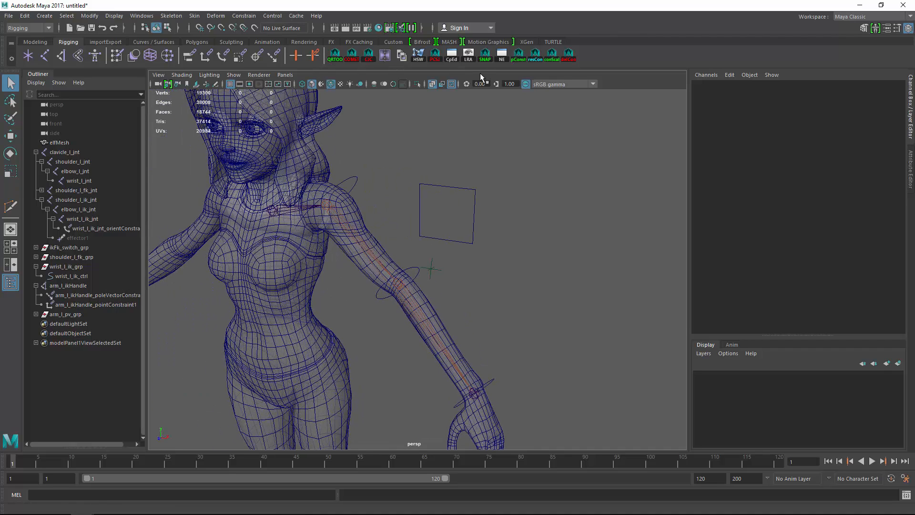
# Step: Open the Node Editor and remove the elfMesh node from its graph
pyautogui.click(501, 55)
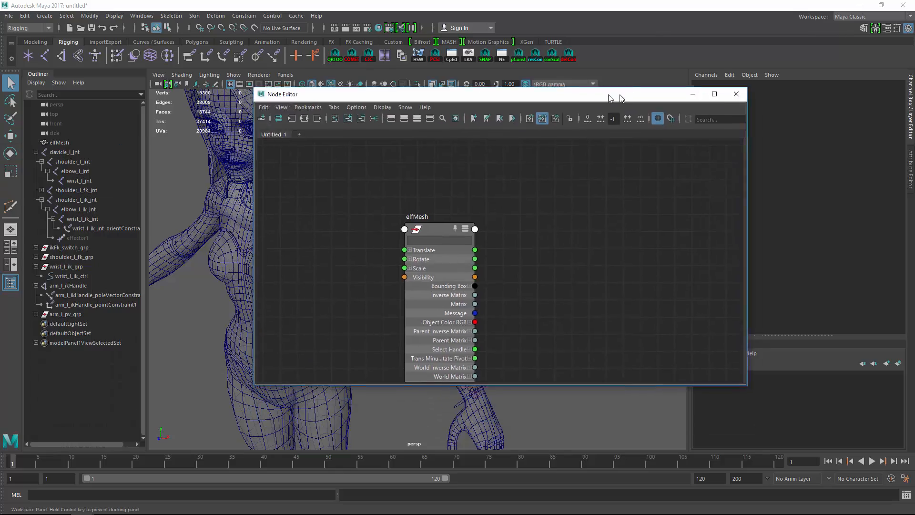
pyautogui.click(534, 222)
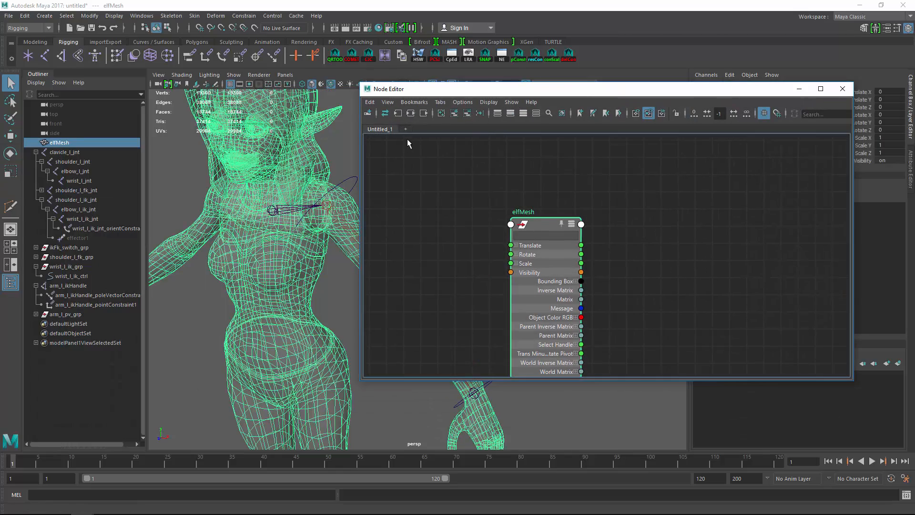
pyautogui.click(468, 114)
pyautogui.scroll(-2, 340, 222)
pyautogui.keyDown('alt'); pyautogui.moveTo(340, 221); pyautogui.dragTo(240, 204, button='middle'); pyautogui.keyUp('alt')
# Step: Select the shoulder, elbow and wrist joints of the bind, FK and IK chains and filter the Outliner to joints only
pyautogui.click(67, 162)
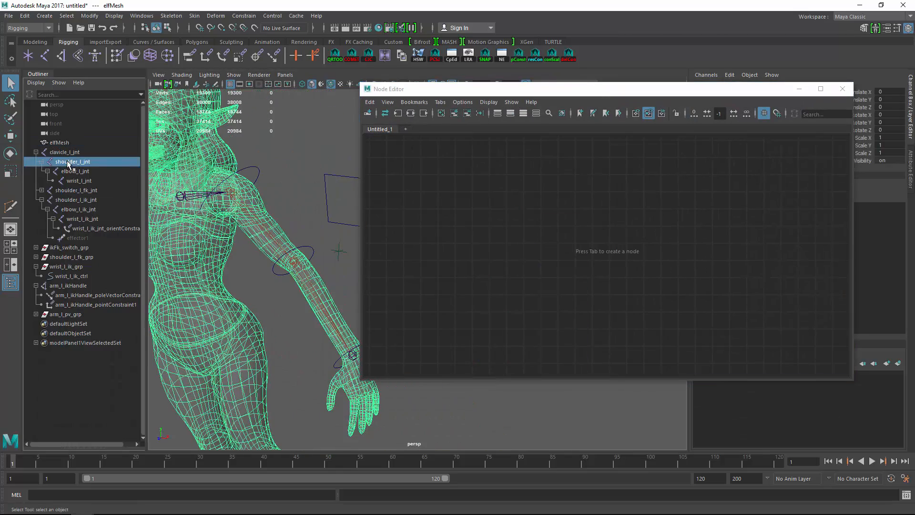
pyautogui.keyDown('ctrl'); pyautogui.click(68, 191); pyautogui.keyUp('ctrl')
pyautogui.keyDown('ctrl'); pyautogui.click(69, 200); pyautogui.keyUp('ctrl')
pyautogui.keyDown('shift'); pyautogui.click(42, 190); pyautogui.keyUp('shift')
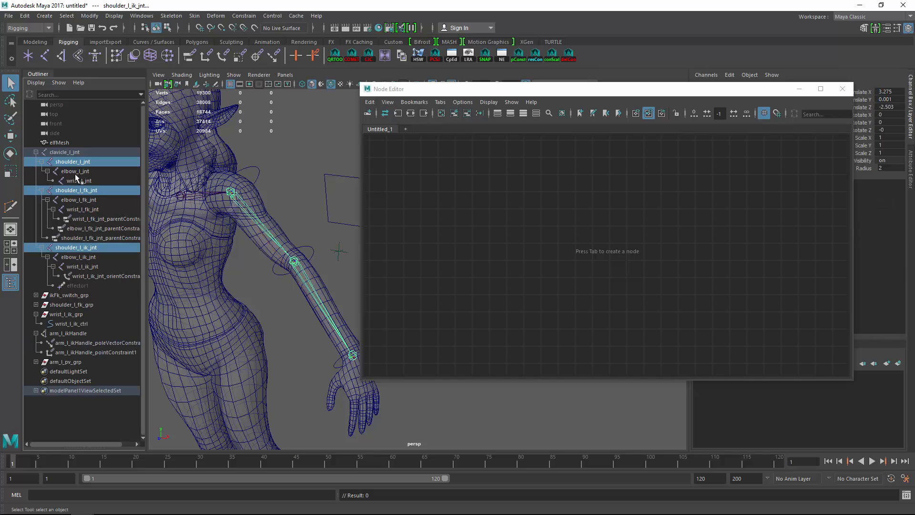
pyautogui.keyDown('ctrl'); pyautogui.click(75, 173); pyautogui.keyUp('ctrl')
pyautogui.keyDown('ctrl'); pyautogui.click(77, 181); pyautogui.keyUp('ctrl')
pyautogui.keyDown('ctrl'); pyautogui.click(81, 201); pyautogui.keyUp('ctrl')
pyautogui.keyDown('ctrl'); pyautogui.click(82, 209); pyautogui.keyUp('ctrl')
pyautogui.keyDown('ctrl'); pyautogui.click(85, 257); pyautogui.keyUp('ctrl')
pyautogui.keyDown('ctrl'); pyautogui.click(87, 267); pyautogui.keyUp('ctrl')
pyautogui.click(55, 84)
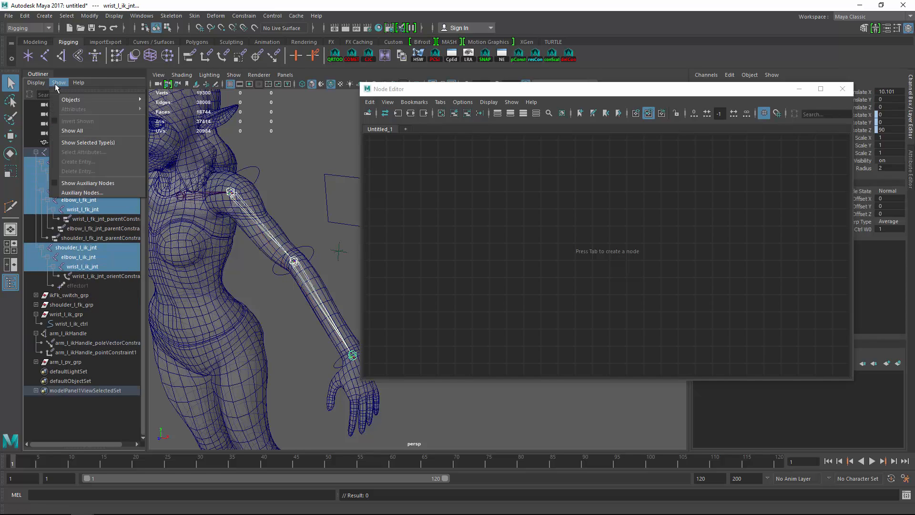
pyautogui.moveTo(104, 99)
pyautogui.click(229, 216)
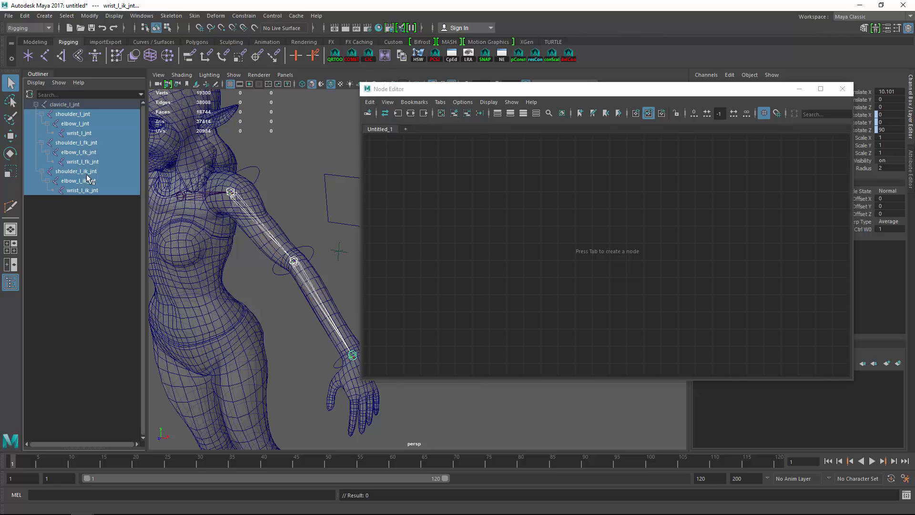
# Step: Add the nine selected arm joints to the Node Editor graph and enlarge the editor window to full screen height
pyautogui.moveTo(86, 174); pyautogui.dragTo(567, 202, button='middle')
pyautogui.scroll(-6, 638, 202)
pyautogui.press('f')
pyautogui.keyDown('alt'); pyautogui.moveTo(673, 228); pyautogui.dragTo(665, 205, button='middle'); pyautogui.keyUp('alt')
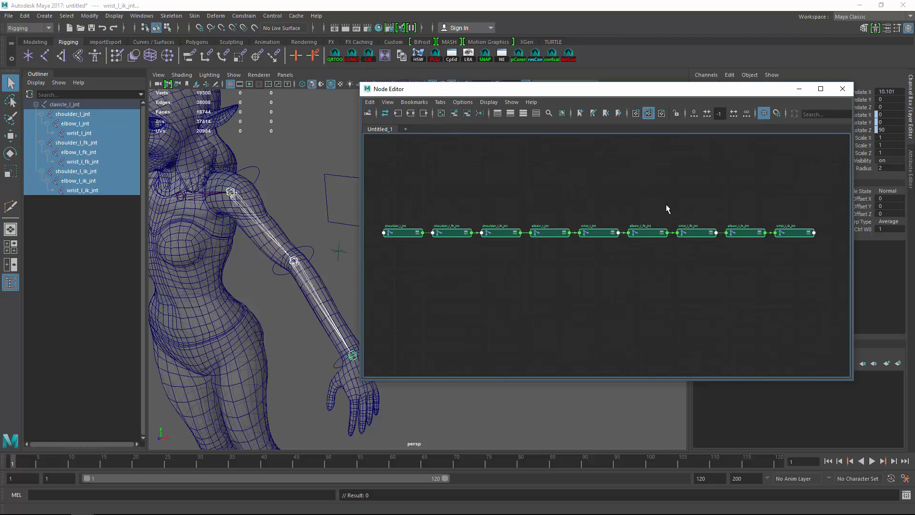
pyautogui.moveTo(552, 90); pyautogui.dragTo(548, 16)
pyautogui.doubleClick(572, 9)
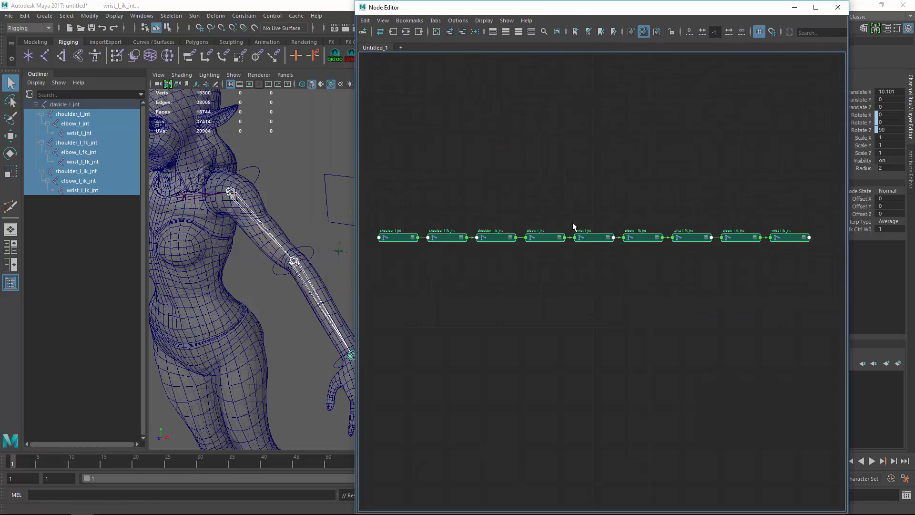
# Step: Separate the bind joint nodes and the FK joint nodes into their own rows in the graph
pyautogui.click(453, 234)
pyautogui.click(391, 227)
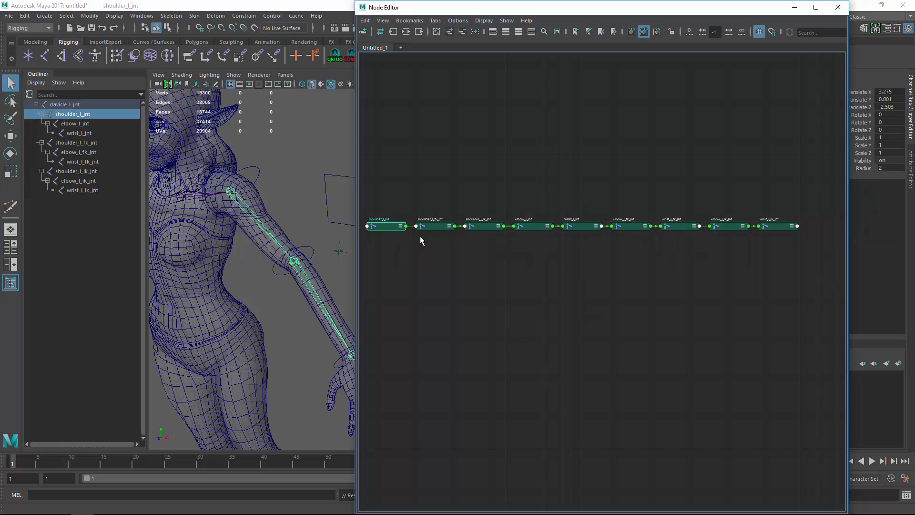
pyautogui.moveTo(382, 262); pyautogui.dragTo(382, 263)
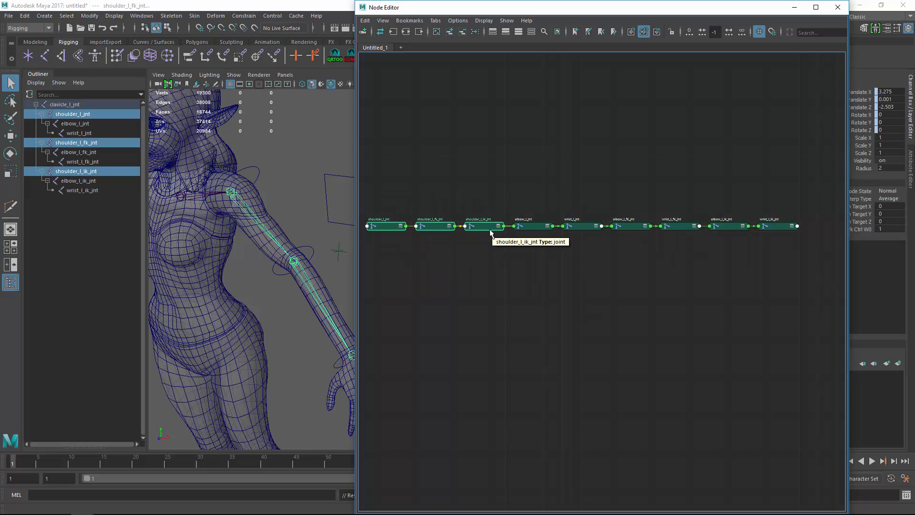
pyautogui.keyDown('alt'); pyautogui.moveTo(390, 258); pyautogui.dragTo(482, 257, button='middle'); pyautogui.keyUp('alt')
pyautogui.scroll(4, 482, 257)
pyautogui.moveTo(477, 184); pyautogui.dragTo(531, 85)
pyautogui.moveTo(80, 114); pyautogui.dragTo(83, 133)
pyautogui.keyDown('alt'); pyautogui.moveTo(523, 230); pyautogui.dragTo(451, 220, button='right'); pyautogui.keyUp('alt')
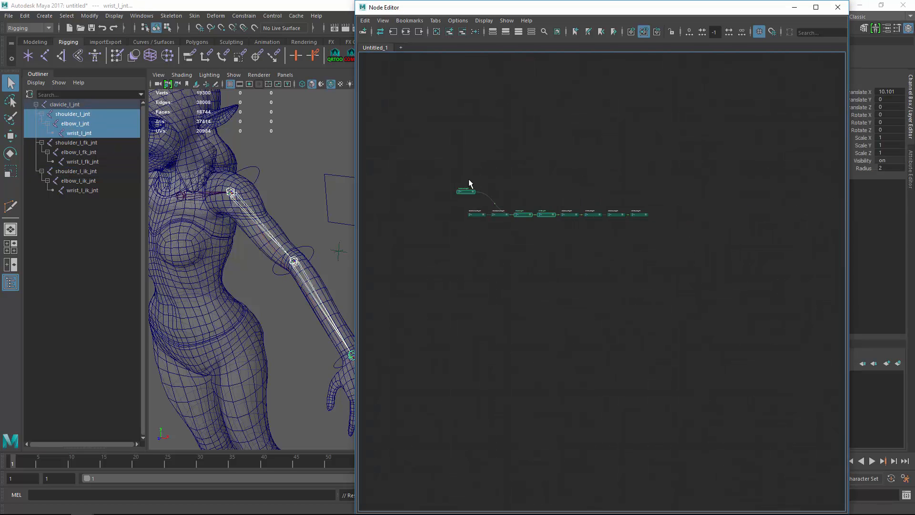
pyautogui.moveTo(468, 191); pyautogui.dragTo(528, 122)
pyautogui.moveTo(76, 142); pyautogui.dragTo(82, 162)
pyautogui.moveTo(571, 215); pyautogui.dragTo(568, 177)
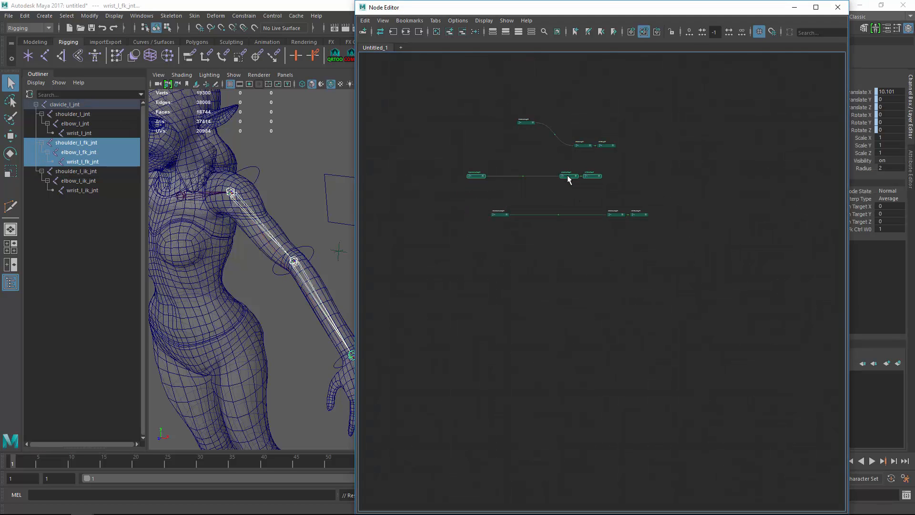
# Step: Arrange the FK and IK joint nodes into stacked shoulder, elbow and wrist pairs on the input side of the graph
pyautogui.moveTo(474, 227); pyautogui.dragTo(472, 231)
pyautogui.keyDown('alt'); pyautogui.moveTo(635, 204); pyautogui.dragTo(667, 226, button='right'); pyautogui.keyUp('alt')
pyautogui.keyDown('alt'); pyautogui.moveTo(667, 225); pyautogui.dragTo(681, 336, button='middle'); pyautogui.keyUp('alt')
pyautogui.moveTo(643, 106); pyautogui.dragTo(405, 198)
pyautogui.moveTo(411, 134); pyautogui.dragTo(613, 144)
pyautogui.keyDown('alt'); pyautogui.moveTo(576, 223); pyautogui.dragTo(672, 198, button='middle'); pyautogui.keyUp('alt')
pyautogui.moveTo(672, 197); pyautogui.dragTo(363, 154)
pyautogui.moveTo(774, 263); pyautogui.dragTo(416, 343)
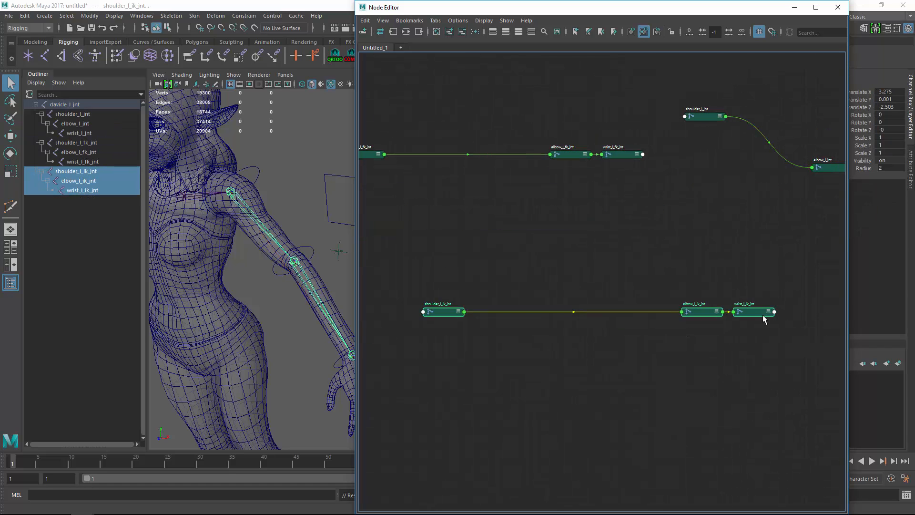
pyautogui.moveTo(759, 312); pyautogui.dragTo(631, 193)
pyautogui.moveTo(622, 132); pyautogui.dragTo(579, 199)
pyautogui.keyDown('alt'); pyautogui.moveTo(520, 344); pyautogui.dragTo(515, 291, button='middle'); pyautogui.keyUp('alt')
pyautogui.moveTo(543, 238); pyautogui.dragTo(558, 424)
# Step: Place elbow_l_jnt and wrist_l_jnt below shoulder_l_jnt, roughly level with their matching FK and IK pairs
pyautogui.scroll(-5, 586, 294)
pyautogui.keyDown('alt'); pyautogui.moveTo(685, 244); pyautogui.dragTo(624, 248, button='middle'); pyautogui.keyUp('alt')
pyautogui.moveTo(675, 205); pyautogui.dragTo(632, 225)
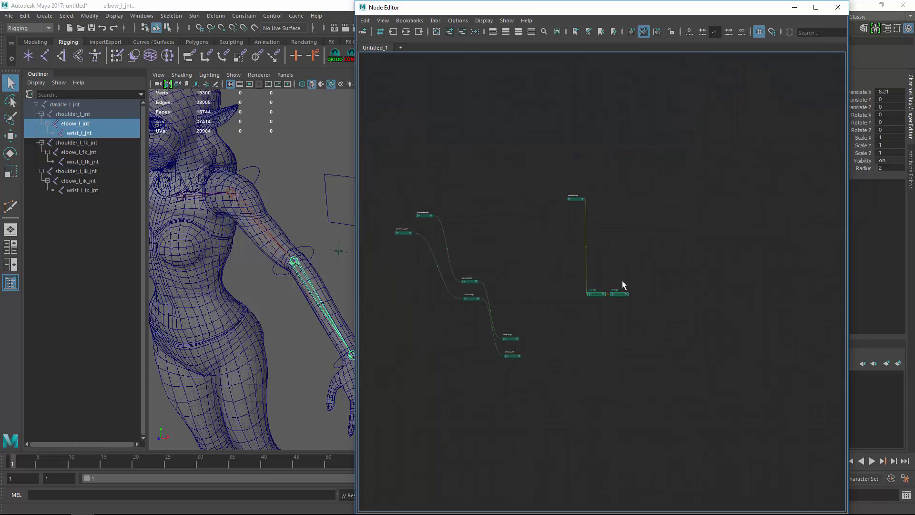
pyautogui.moveTo(621, 293); pyautogui.dragTo(623, 370)
pyautogui.scroll(5, 564, 292)
pyautogui.keyDown('alt'); pyautogui.moveTo(563, 292); pyautogui.dragTo(720, 328, button='middle'); pyautogui.keyUp('alt')
pyautogui.scroll(-1, 720, 327)
# Step: Create a blendColors node, duplicate it twice, and place one beside each of the shoulder, elbow and wrist groups
pyautogui.click(573, 176)
pyautogui.press('Tab')
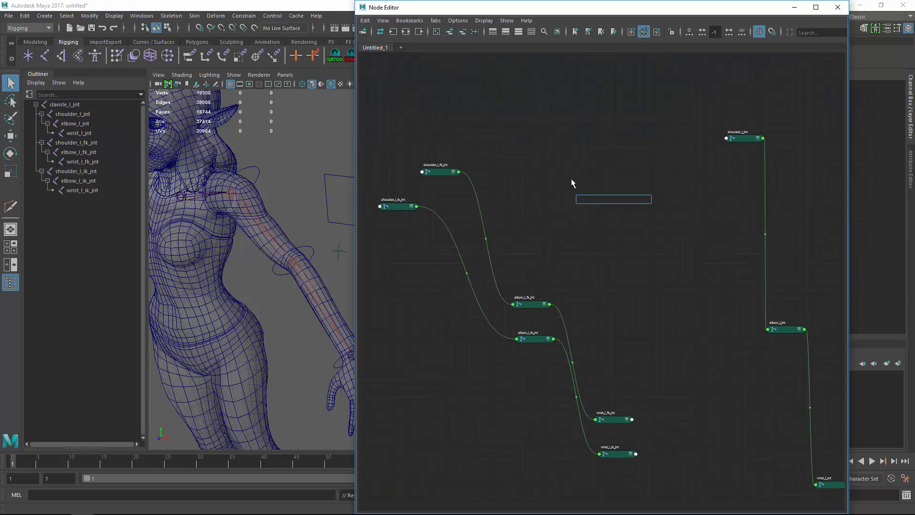
pyautogui.write('blendColors')
pyautogui.press('Return')
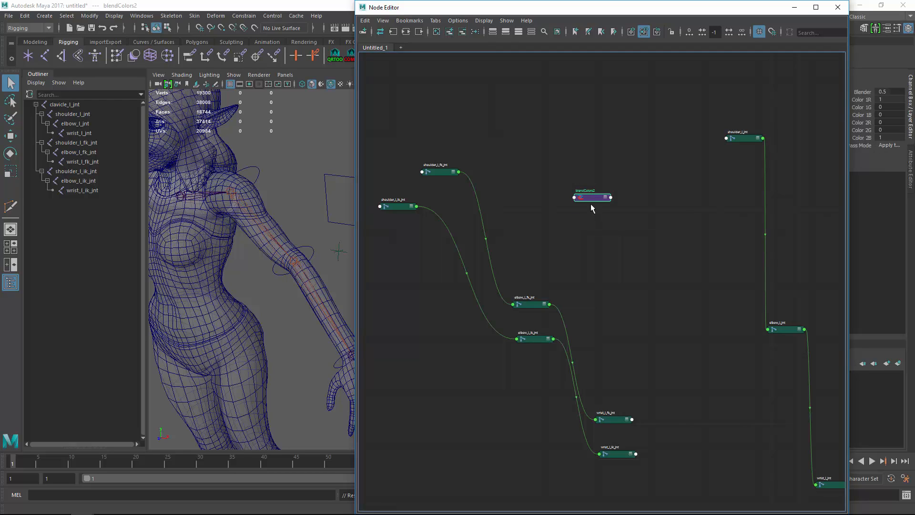
pyautogui.click(661, 325)
pyautogui.click(594, 198)
pyautogui.hotkey('ctrl', 'd')
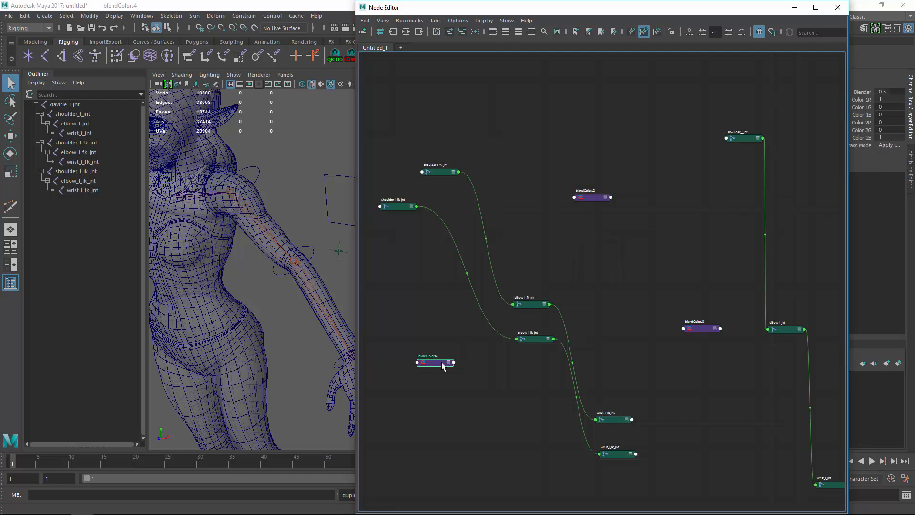
pyautogui.moveTo(696, 329); pyautogui.dragTo(649, 303)
# Step: Rename the blendColors node beside the shoulder joints as shoulder_l_bc
pyautogui.scroll(3, 660, 250)
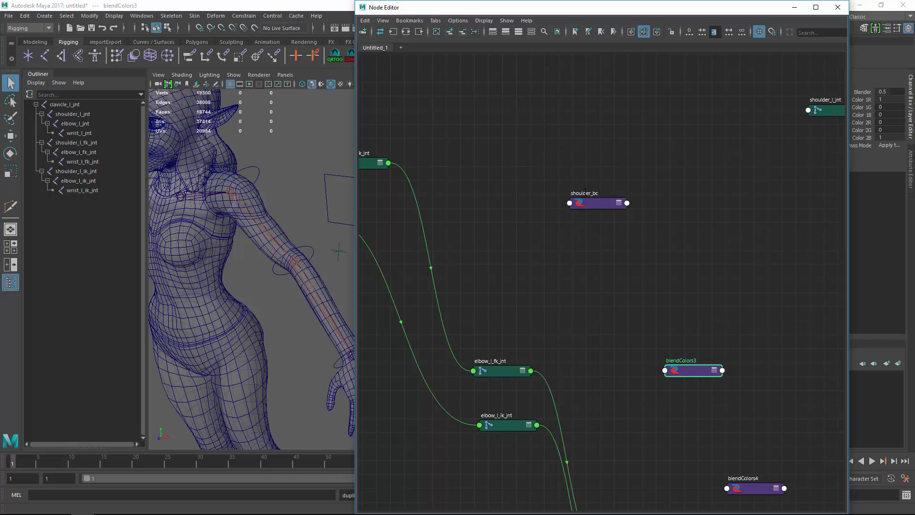
pyautogui.doubleClick(683, 360)
pyautogui.doubleClick(586, 193)
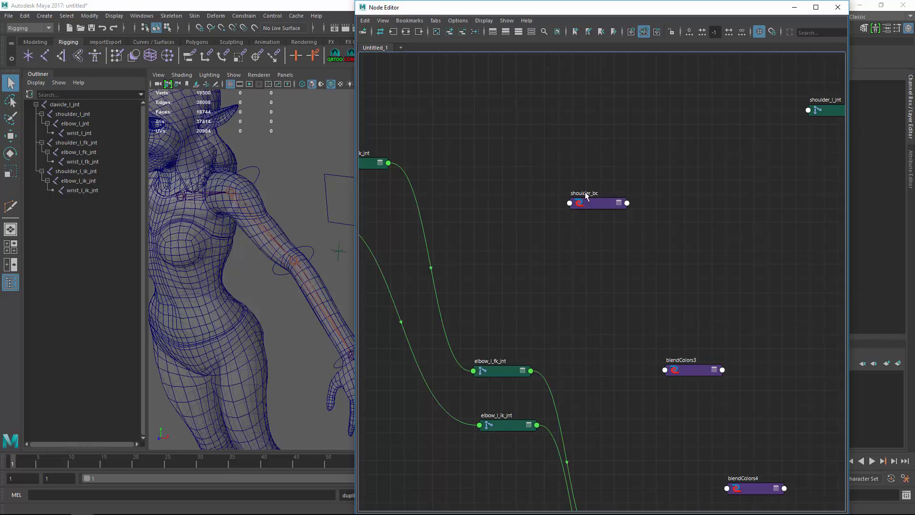
pyautogui.click(595, 192)
pyautogui.write('l_')
pyautogui.press('Return')
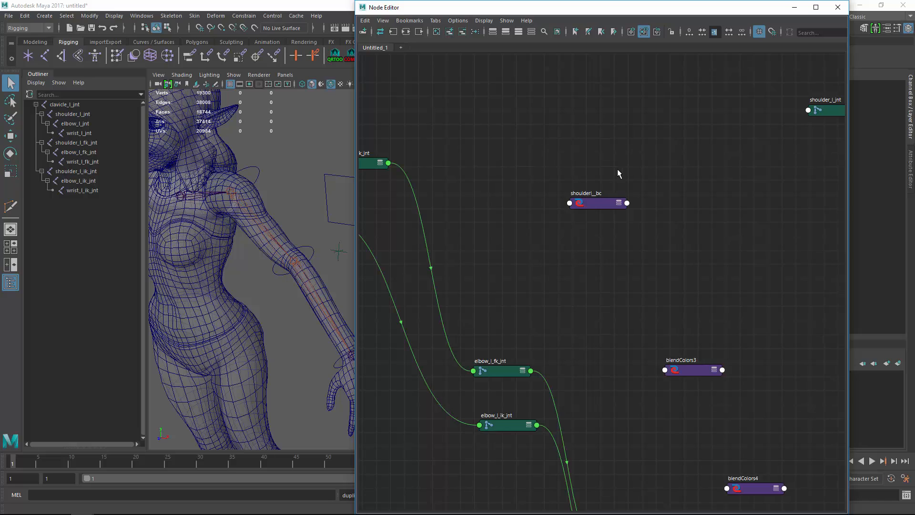
pyautogui.doubleClick(593, 193)
pyautogui.press('Return')
# Step: Rename the remaining two blendColors nodes as elbow_l_bc and wrist_l_bc
pyautogui.write('elbow_l_bc')
pyautogui.press('Return')
pyautogui.keyDown('alt'); pyautogui.moveTo(727, 470); pyautogui.dragTo(713, 430, button='middle'); pyautogui.keyUp('alt')
pyautogui.doubleClick(725, 437)
pyautogui.write('wr')
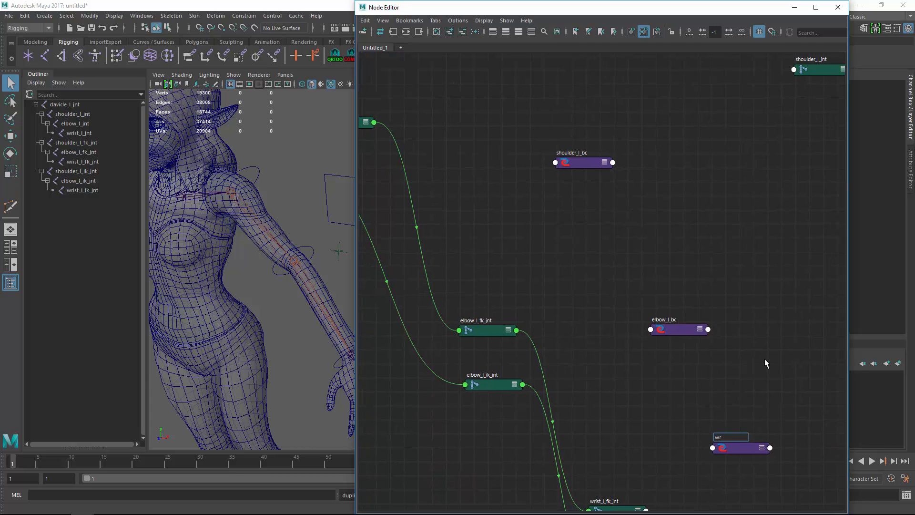
pyautogui.write('ist_l_bc')
pyautogui.press('Return')
# Step: Expand Color 1 and Color 2 on shoulder_l_bc and the Rotate attributes on shoulder_l_fk_jnt
pyautogui.keyDown('alt'); pyautogui.moveTo(571, 172); pyautogui.dragTo(610, 269, button='middle'); pyautogui.keyUp('alt')
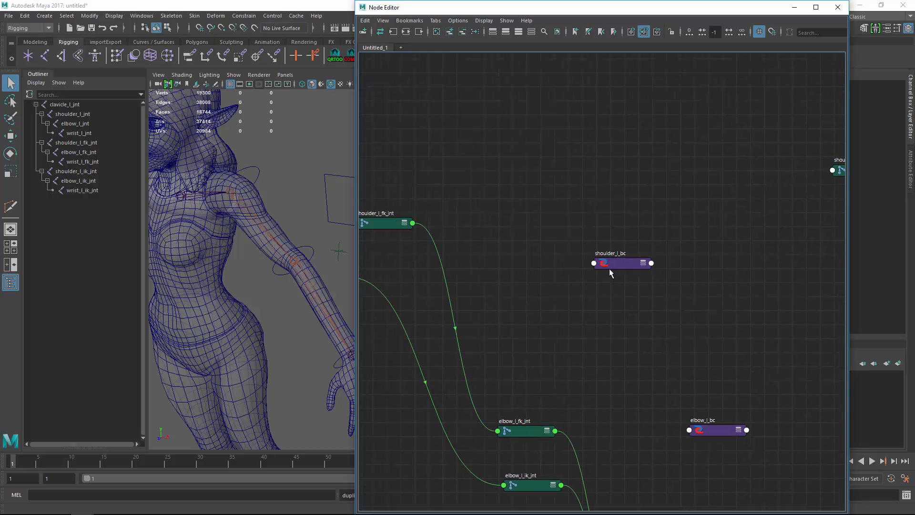
pyautogui.moveTo(611, 262); pyautogui.dragTo(610, 214)
pyautogui.press('3')
pyautogui.click(598, 251)
pyautogui.click(600, 282)
pyautogui.keyDown('alt'); pyautogui.moveTo(496, 271); pyautogui.dragTo(586, 274, button='middle'); pyautogui.keyUp('alt')
pyautogui.click(520, 248)
pyautogui.press('3')
pyautogui.click(465, 233)
pyautogui.keyDown('alt'); pyautogui.moveTo(638, 246); pyautogui.dragTo(621, 246, button='middle'); pyautogui.keyUp('alt')
pyautogui.keyDown('alt'); pyautogui.moveTo(621, 246); pyautogui.dragTo(572, 246, button='right'); pyautogui.keyUp('alt')
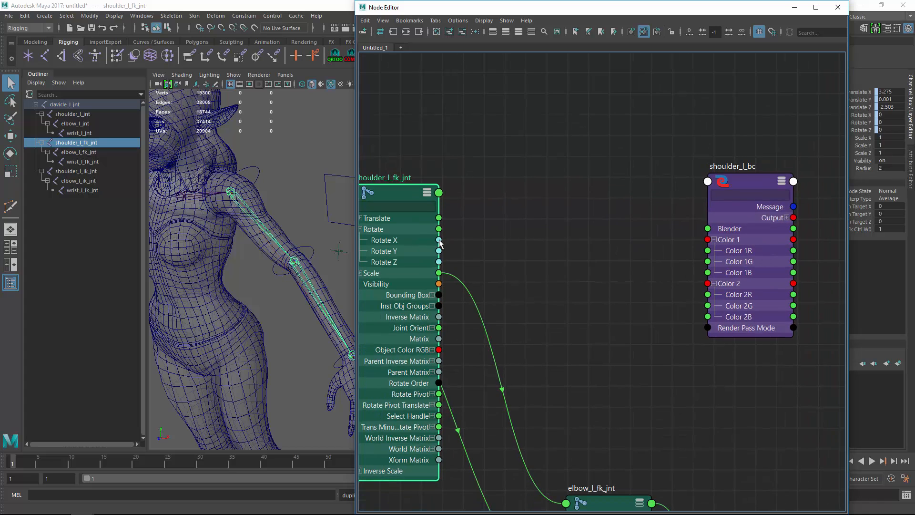
# Step: Connect shoulder_l_fk_jnt's Rotate X, Y and Z to Color 1R, 1G and 1B of shoulder_l_bc, and move the elbow and wrist FK nodes lower
pyautogui.moveTo(441, 241); pyautogui.dragTo(710, 241)
pyautogui.moveTo(706, 207); pyautogui.dragTo(710, 205)
pyautogui.keyDown('alt'); pyautogui.moveTo(637, 256); pyautogui.dragTo(696, 220, button='middle'); pyautogui.keyUp('alt')
pyautogui.keyDown('alt'); pyautogui.moveTo(696, 221); pyautogui.dragTo(624, 256, button='right'); pyautogui.keyUp('alt')
pyautogui.keyDown('alt'); pyautogui.moveTo(625, 255); pyautogui.dragTo(620, 224, button='middle'); pyautogui.keyUp('alt')
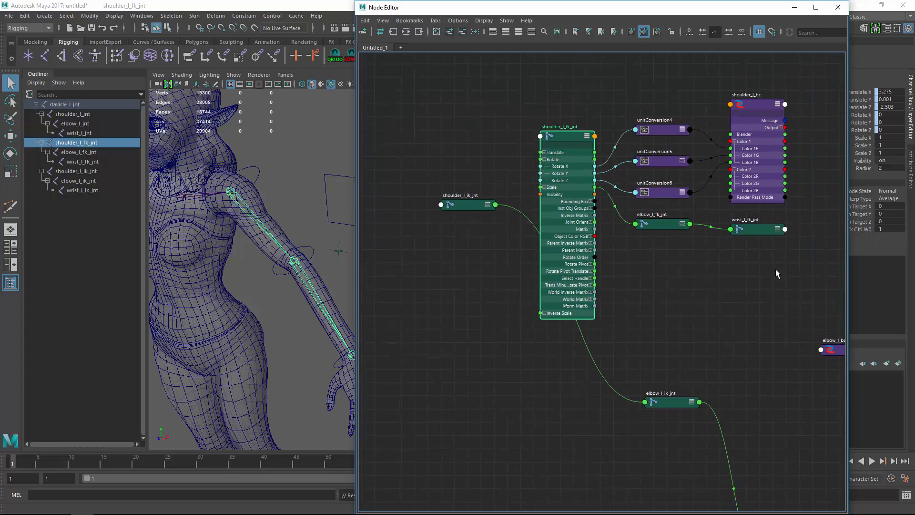
pyautogui.moveTo(759, 268); pyautogui.dragTo(654, 221)
pyautogui.moveTo(651, 224); pyautogui.dragTo(672, 293)
# Step: Expand shoulder_l_ik_jnt and connect its Rotate X, Y and Z to Color 2R, 2G and 2B of shoulder_l_bc
pyautogui.click(460, 205)
pyautogui.press('3')
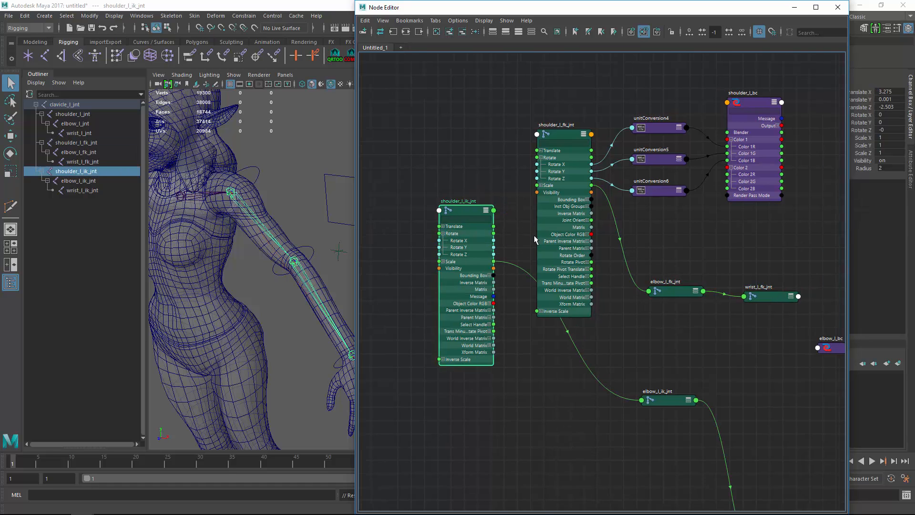
pyautogui.scroll(2, 577, 261)
pyautogui.keyDown('alt'); pyautogui.moveTo(582, 262); pyautogui.dragTo(539, 296, button='middle'); pyautogui.keyUp('alt')
pyautogui.moveTo(436, 274); pyautogui.dragTo(730, 190)
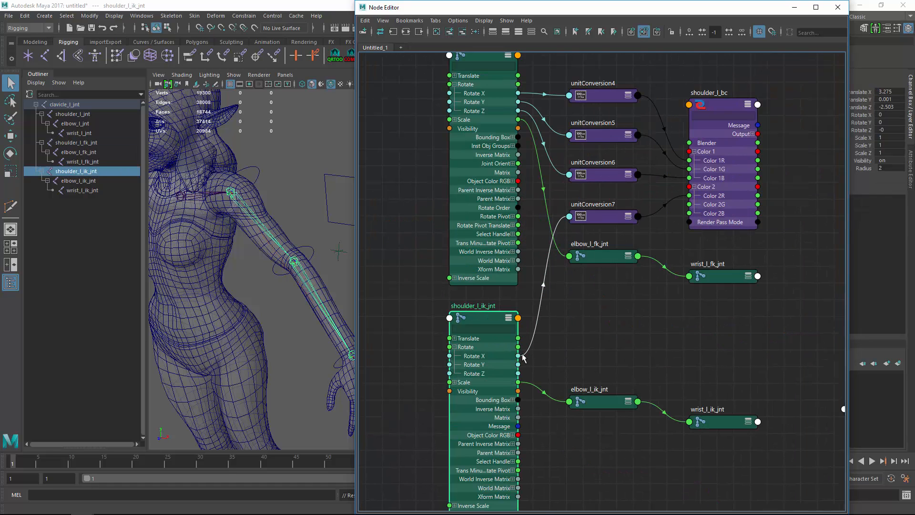
pyautogui.moveTo(663, 217); pyautogui.dragTo(689, 204)
pyautogui.moveTo(668, 246); pyautogui.dragTo(689, 223)
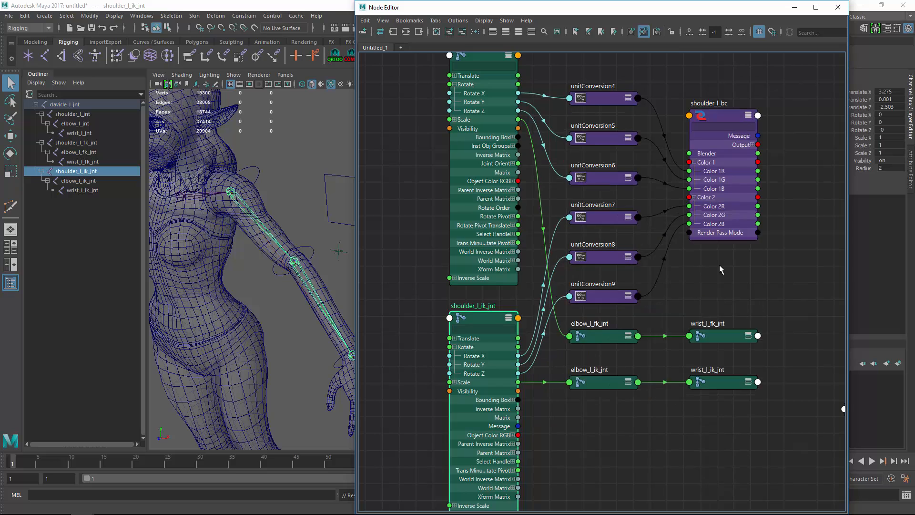
# Step: Connect shoulder_l_bc's Output R, G and B to Rotate X, Y and Z of shoulder_l_jnt
pyautogui.scroll(-2, 719, 265)
pyautogui.keyDown('alt'); pyautogui.moveTo(719, 264); pyautogui.dragTo(546, 288, button='middle'); pyautogui.keyUp('alt')
pyautogui.click(747, 190)
pyautogui.press('3')
pyautogui.click(727, 210)
pyautogui.click(534, 223)
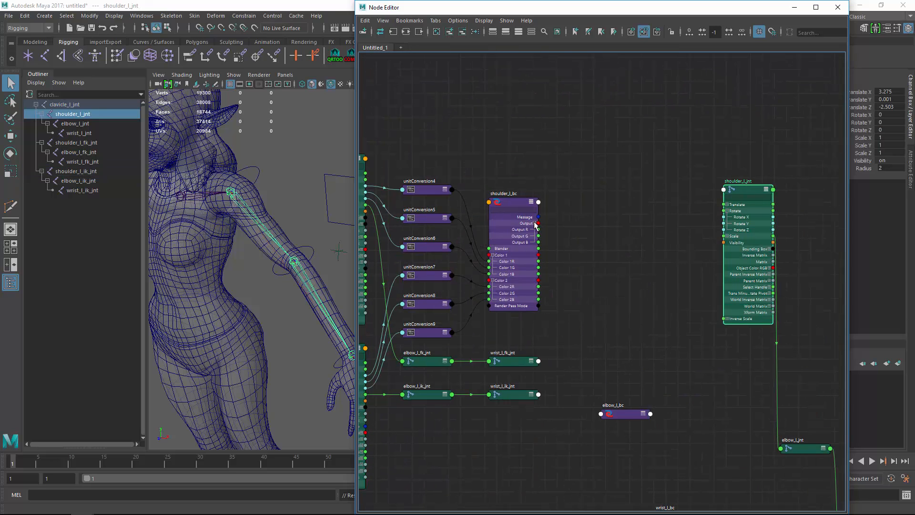
pyautogui.scroll(1, 570, 254)
pyautogui.moveTo(729, 202); pyautogui.dragTo(737, 194)
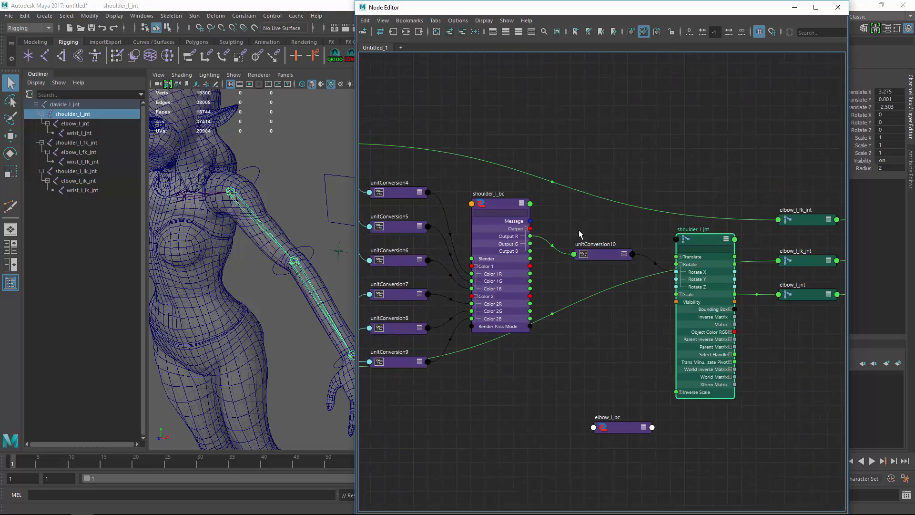
pyautogui.moveTo(529, 244); pyautogui.dragTo(676, 280)
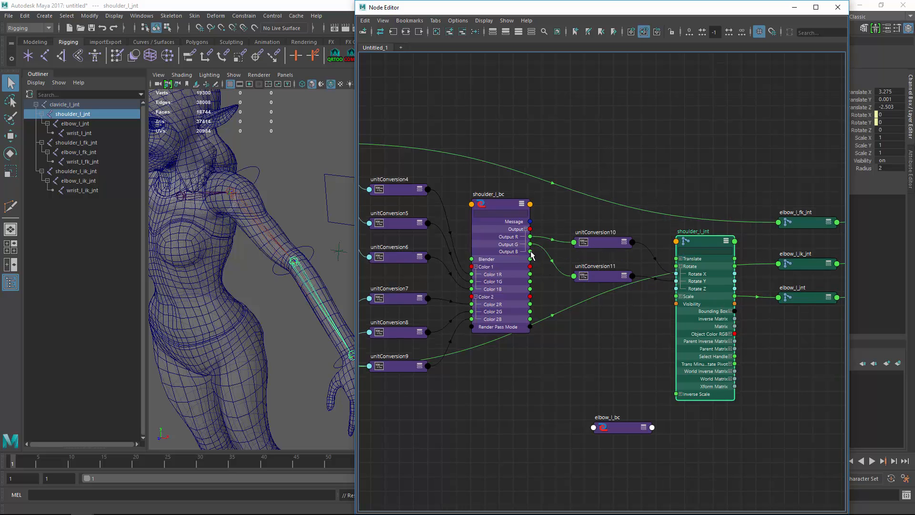
pyautogui.moveTo(530, 252); pyautogui.dragTo(676, 289)
# Step: Move all elbow and wrist joint nodes together into the free area below wrist_l_bc
pyautogui.keyDown('alt'); pyautogui.moveTo(771, 312); pyautogui.dragTo(771, 256, button='middle'); pyautogui.keyUp('alt')
pyautogui.scroll(-3, 715, 219)
pyautogui.keyDown('alt'); pyautogui.moveTo(795, 157); pyautogui.dragTo(670, 158, button='middle'); pyautogui.keyUp('alt')
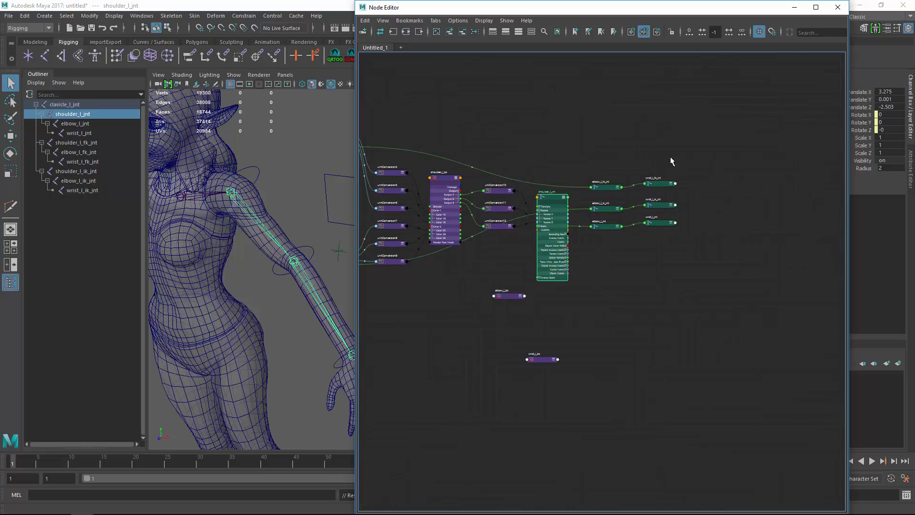
pyautogui.moveTo(688, 161); pyautogui.dragTo(586, 234)
pyautogui.moveTo(608, 186); pyautogui.dragTo(491, 395)
pyautogui.keyDown('alt'); pyautogui.moveTo(601, 331); pyautogui.dragTo(654, 204, button='middle'); pyautogui.keyUp('alt')
pyautogui.scroll(2, 619, 291)
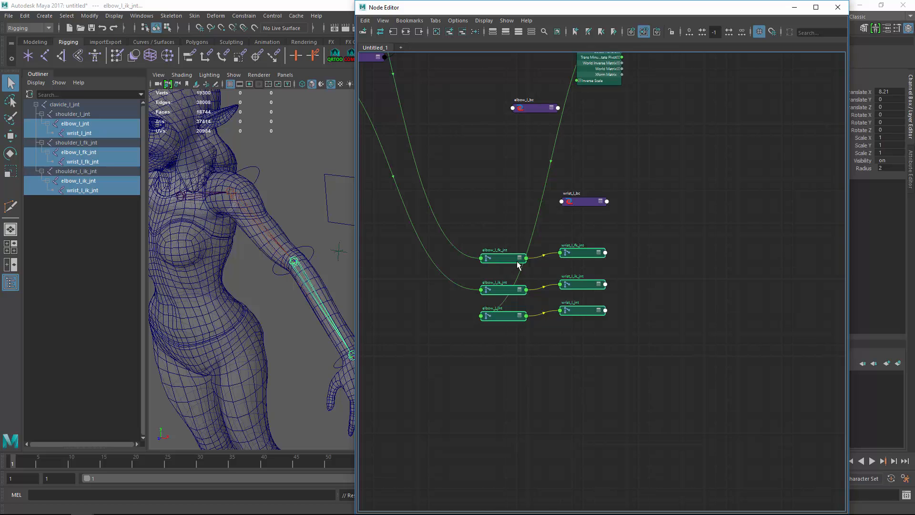
# Step: Move the three wrist joint nodes lower, shift elbow_l_jnt aside and place elbow_l_bc between the elbow joint nodes with its attributes shown
pyautogui.scroll(2, 522, 264)
pyautogui.click(664, 244)
pyautogui.moveTo(618, 227); pyautogui.dragTo(586, 318)
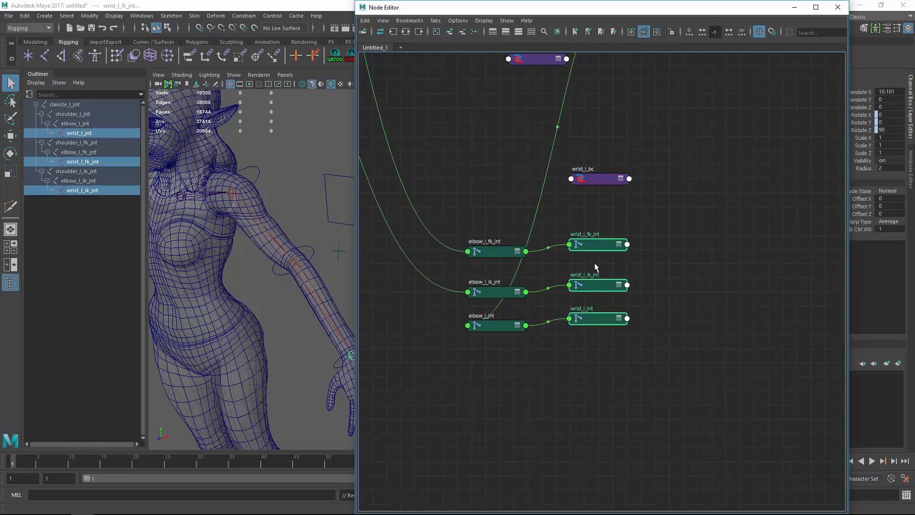
pyautogui.moveTo(591, 249); pyautogui.dragTo(674, 428)
pyautogui.moveTo(490, 328); pyautogui.dragTo(715, 281)
pyautogui.keyDown('alt'); pyautogui.moveTo(599, 242); pyautogui.dragTo(552, 320, button='middle'); pyautogui.keyUp('alt')
pyautogui.moveTo(487, 142); pyautogui.dragTo(570, 352)
pyautogui.click(593, 349)
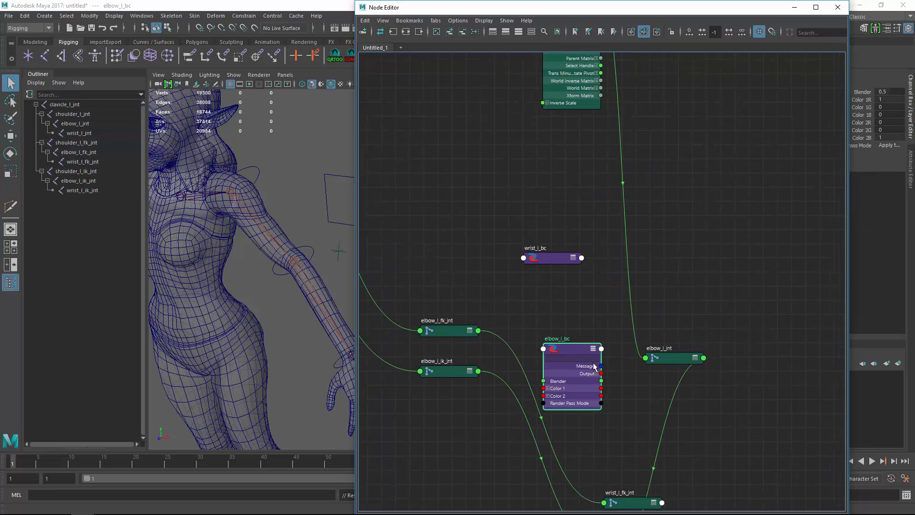
# Step: Expand Color 1 of elbow_l_bc, then show all attributes of elbow_l_fk_jnt and expand its Rotate
pyautogui.keyDown('alt'); pyautogui.moveTo(593, 363); pyautogui.dragTo(591, 297, button='middle'); pyautogui.keyUp('alt')
pyautogui.click(547, 324)
pyautogui.keyDown('alt'); pyautogui.moveTo(434, 317); pyautogui.dragTo(434, 275, button='middle'); pyautogui.keyUp('alt')
pyautogui.moveTo(441, 264); pyautogui.dragTo(440, 410)
pyautogui.press('3')
pyautogui.moveTo(453, 221); pyautogui.dragTo(426, 198)
pyautogui.click(395, 223)
pyautogui.scroll(1, 527, 288)
pyautogui.keyDown('alt'); pyautogui.moveTo(527, 287); pyautogui.dragTo(486, 298, button='middle'); pyautogui.keyUp('alt')
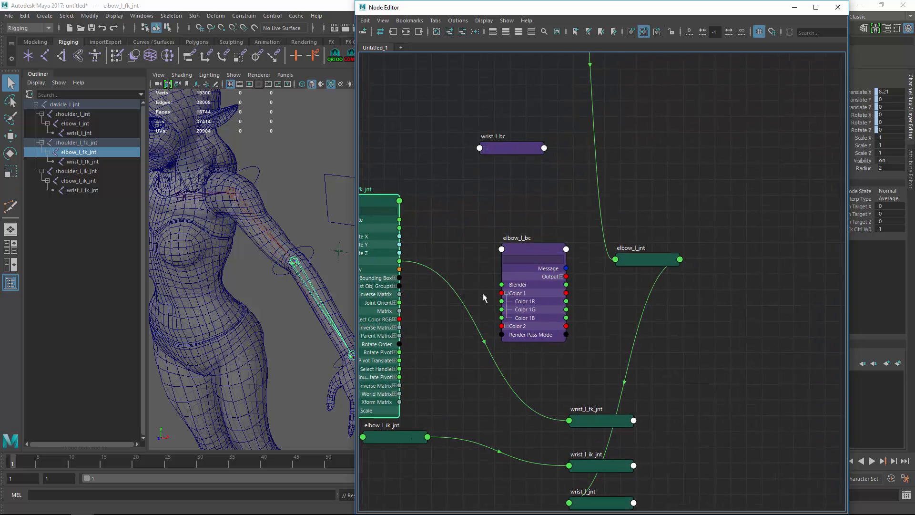
# Step: Connect elbow_l_fk_jnt's Rotate X, Y and Z to Color 1R, 1G and 1B of elbow_l_bc
pyautogui.moveTo(510, 287); pyautogui.dragTo(510, 242)
pyautogui.keyDown('alt'); pyautogui.moveTo(398, 239); pyautogui.dragTo(441, 253, button='middle'); pyautogui.keyUp('alt')
pyautogui.moveTo(548, 271); pyautogui.dragTo(547, 272)
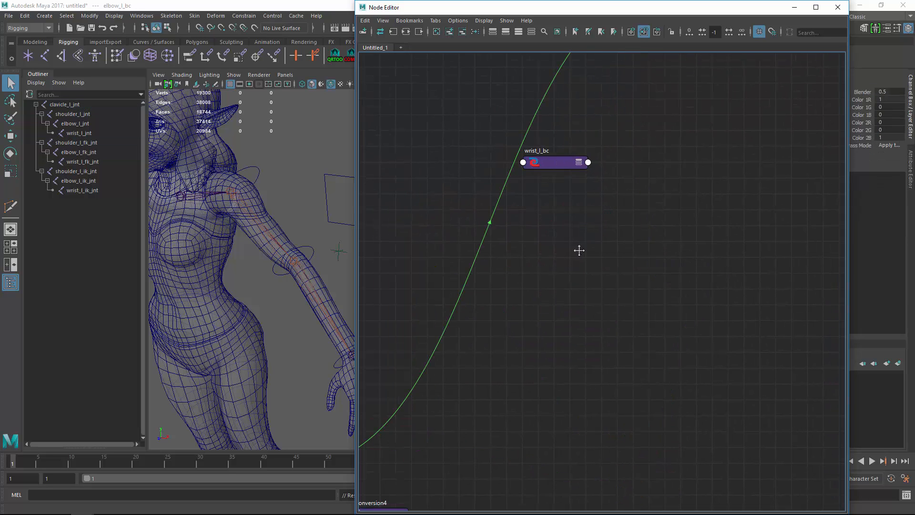
pyautogui.press('f')
pyautogui.keyDown('alt'); pyautogui.moveTo(537, 413); pyautogui.dragTo(696, 395, button='middle'); pyautogui.keyUp('alt')
pyautogui.moveTo(710, 317); pyautogui.dragTo(710, 294)
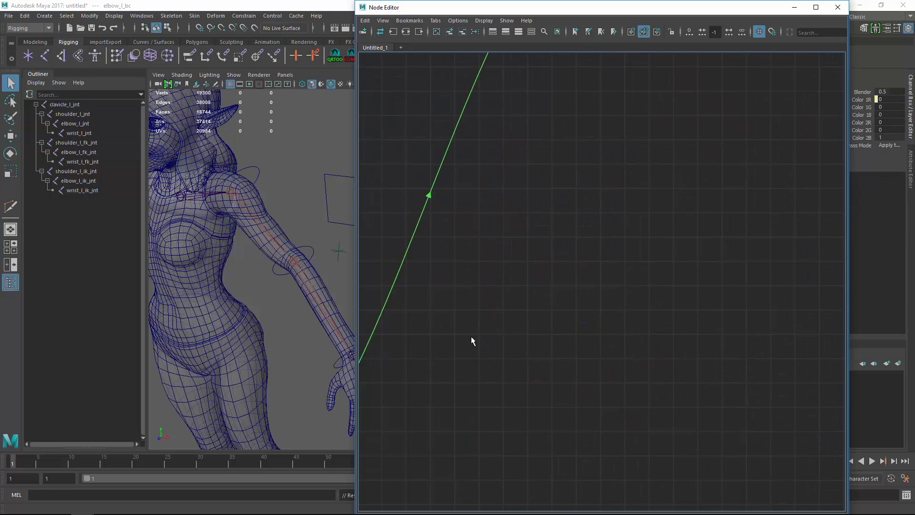
pyautogui.keyDown('alt'); pyautogui.moveTo(523, 365); pyautogui.dragTo(645, 346, button='middle'); pyautogui.keyUp('alt')
pyautogui.moveTo(423, 348); pyautogui.dragTo(671, 301)
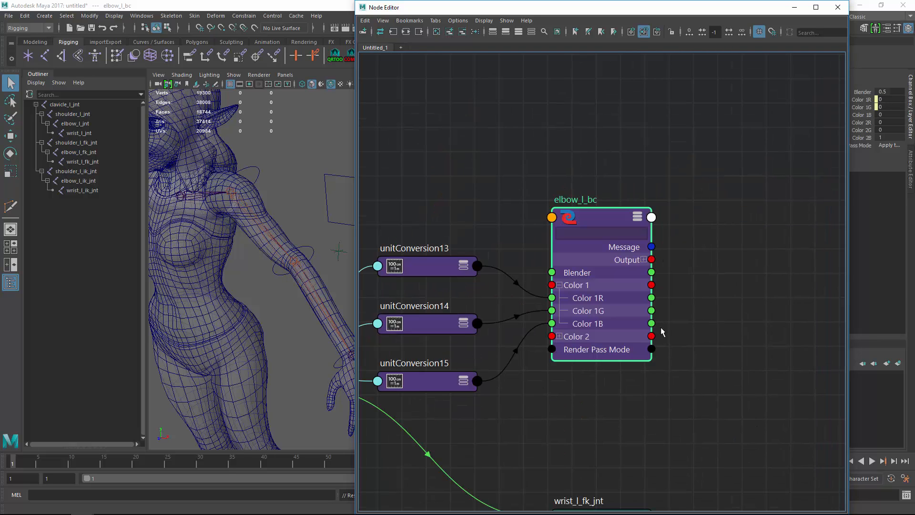
# Step: Expand Color 2 of elbow_l_bc and bring the elbow_l_ik_jnt node up toward the elbow FK node
pyautogui.click(559, 336)
pyautogui.scroll(-5, 578, 405)
pyautogui.keyDown('alt'); pyautogui.moveTo(576, 429); pyautogui.dragTo(572, 285, button='middle'); pyautogui.keyUp('alt')
pyautogui.keyDown('alt'); pyautogui.moveTo(562, 434); pyautogui.dragTo(565, 324, button='middle'); pyautogui.keyUp('alt')
pyautogui.keyDown('alt'); pyautogui.moveTo(570, 472); pyautogui.dragTo(563, 353, button='middle'); pyautogui.keyUp('alt')
pyautogui.scroll(2, 612, 371)
pyautogui.keyDown('alt'); pyautogui.moveTo(475, 411); pyautogui.dragTo(615, 350, button='middle'); pyautogui.keyUp('alt')
pyautogui.keyDown('alt'); pyautogui.moveTo(508, 419); pyautogui.dragTo(475, 423, button='right'); pyautogui.keyUp('alt')
pyautogui.moveTo(670, 330); pyautogui.dragTo(644, 70)
# Step: Place elbow_l_ik_jnt below elbow_l_fk_jnt, show all its attributes and expand its Rotate
pyautogui.keyDown('alt'); pyautogui.moveTo(641, 132); pyautogui.dragTo(594, 392, button='middle'); pyautogui.keyUp('alt')
pyautogui.keyDown('alt'); pyautogui.moveTo(594, 393); pyautogui.dragTo(543, 392, button='right'); pyautogui.keyUp('alt')
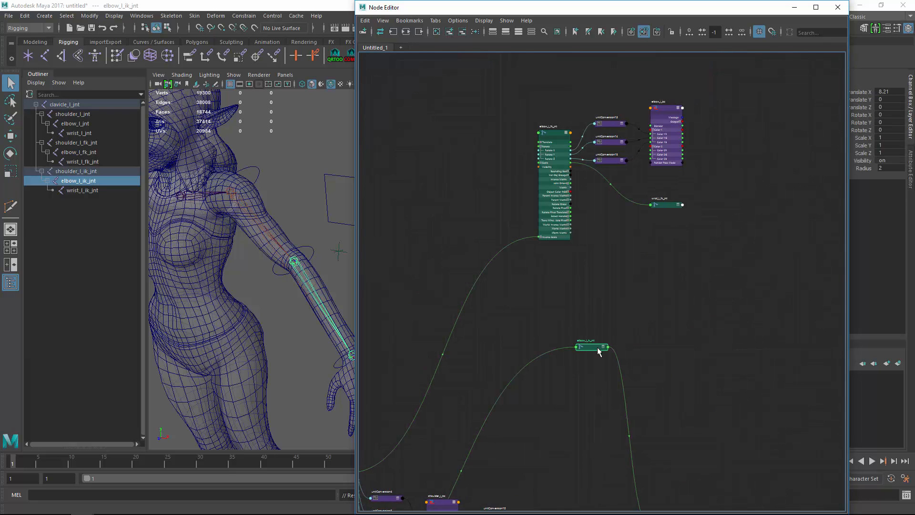
pyautogui.moveTo(597, 347); pyautogui.dragTo(588, 280)
pyautogui.keyDown('alt'); pyautogui.moveTo(593, 280); pyautogui.dragTo(684, 280, button='right'); pyautogui.keyUp('alt')
pyautogui.press('3')
pyautogui.keyDown('alt'); pyautogui.moveTo(684, 279); pyautogui.dragTo(580, 312, button='middle'); pyautogui.keyUp('alt')
pyautogui.click(443, 338)
# Step: Connect elbow_l_ik_jnt's Rotate X, Y and Z to Color 2R, 2G and 2B of elbow_l_bc
pyautogui.keyDown('alt'); pyautogui.moveTo(520, 324); pyautogui.dragTo(457, 388, button='middle'); pyautogui.keyUp('alt')
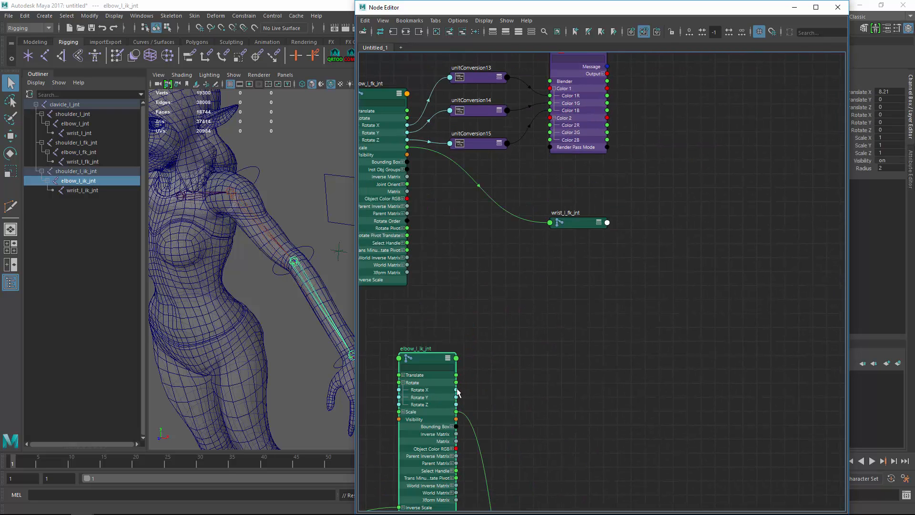
pyautogui.moveTo(526, 119); pyautogui.dragTo(550, 124)
pyautogui.press('f')
pyautogui.keyDown('alt'); pyautogui.moveTo(691, 205); pyautogui.dragTo(654, 213, button='right'); pyautogui.keyUp('alt')
pyautogui.keyDown('alt'); pyautogui.moveTo(654, 213); pyautogui.dragTo(570, 296, button='middle'); pyautogui.keyUp('alt')
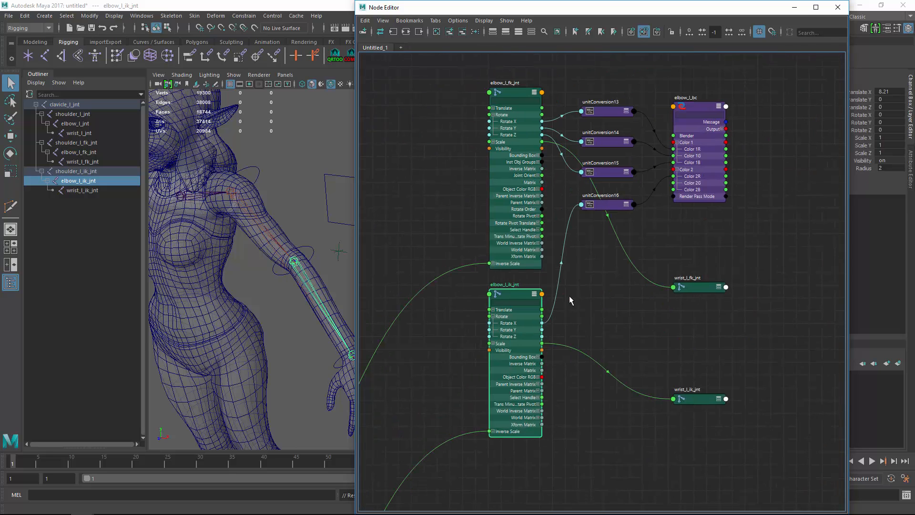
pyautogui.moveTo(673, 182); pyautogui.dragTo(673, 183)
pyautogui.keyDown('alt'); pyautogui.moveTo(697, 269); pyautogui.dragTo(505, 383, button='middle'); pyautogui.keyUp('alt')
pyautogui.keyDown('alt'); pyautogui.moveTo(588, 310); pyautogui.dragTo(563, 384, button='middle'); pyautogui.keyUp('alt')
pyautogui.moveTo(638, 173); pyautogui.dragTo(638, 173)
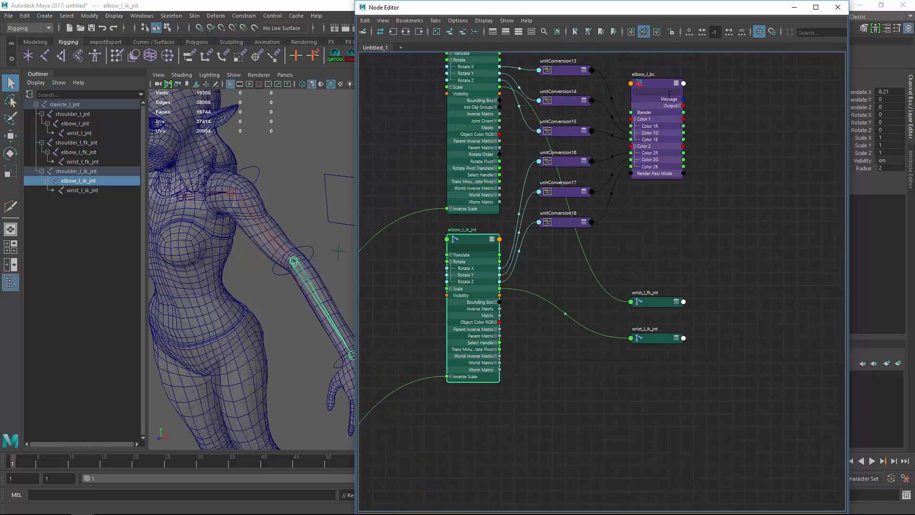
# Step: Expand Output of elbow_l_bc, then move elbow_l_jnt close to it and expand the joint's Rotate attributes
pyautogui.click(641, 152)
pyautogui.click(679, 106)
pyautogui.keyDown('alt'); pyautogui.moveTo(698, 377); pyautogui.dragTo(598, 160, button='middle'); pyautogui.keyUp('alt')
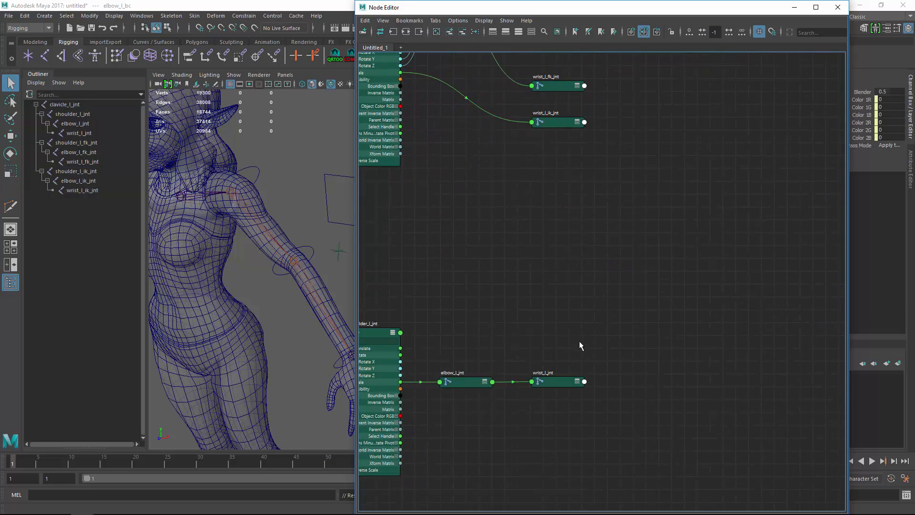
pyautogui.moveTo(461, 380); pyautogui.dragTo(651, 105)
pyautogui.keyDown('alt'); pyautogui.moveTo(672, 83); pyautogui.dragTo(557, 337, button='middle'); pyautogui.keyUp('alt')
pyautogui.press('3')
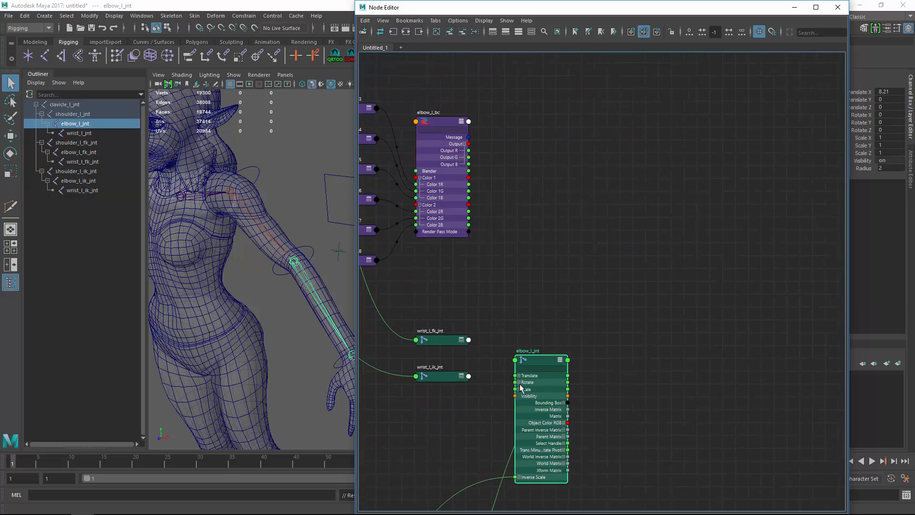
pyautogui.click(519, 382)
# Step: Connect elbow_l_bc's Output R, G and B to Rotate X, Y and Z of elbow_l_jnt
pyautogui.moveTo(469, 150); pyautogui.dragTo(514, 389)
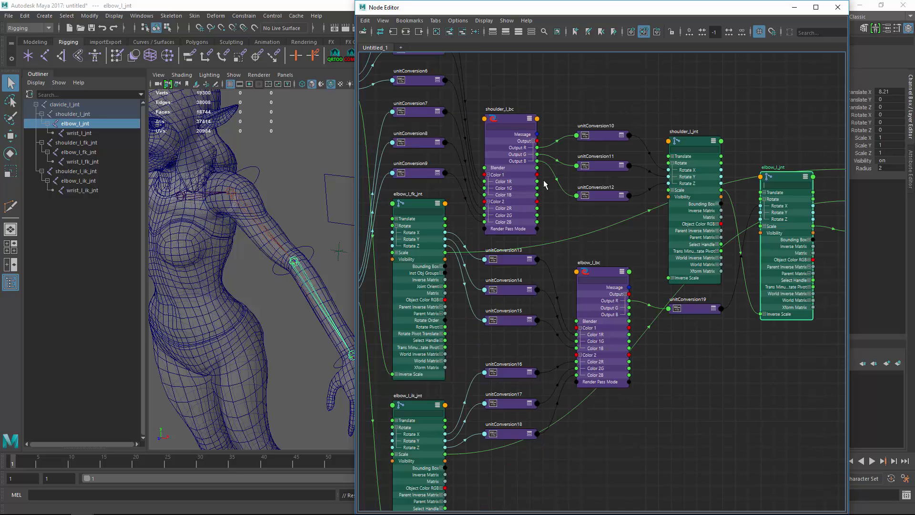
pyautogui.keyDown('alt'); pyautogui.moveTo(779, 173); pyautogui.dragTo(542, 204, button='middle'); pyautogui.keyUp('alt')
pyautogui.keyDown('alt'); pyautogui.moveTo(569, 212); pyautogui.dragTo(605, 213, button='right'); pyautogui.keyUp('alt')
pyautogui.keyDown('alt'); pyautogui.moveTo(556, 218); pyautogui.dragTo(708, 149, button='middle'); pyautogui.keyUp('alt')
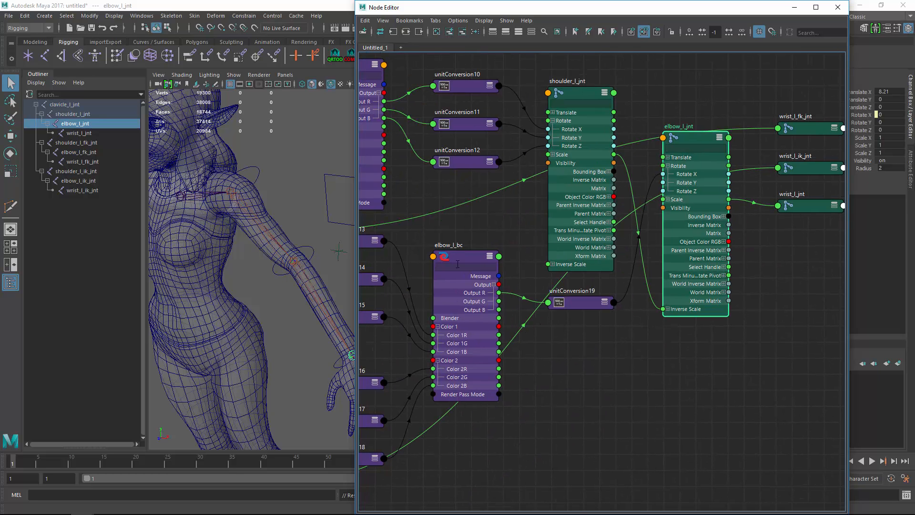
pyautogui.moveTo(606, 271); pyautogui.dragTo(662, 183)
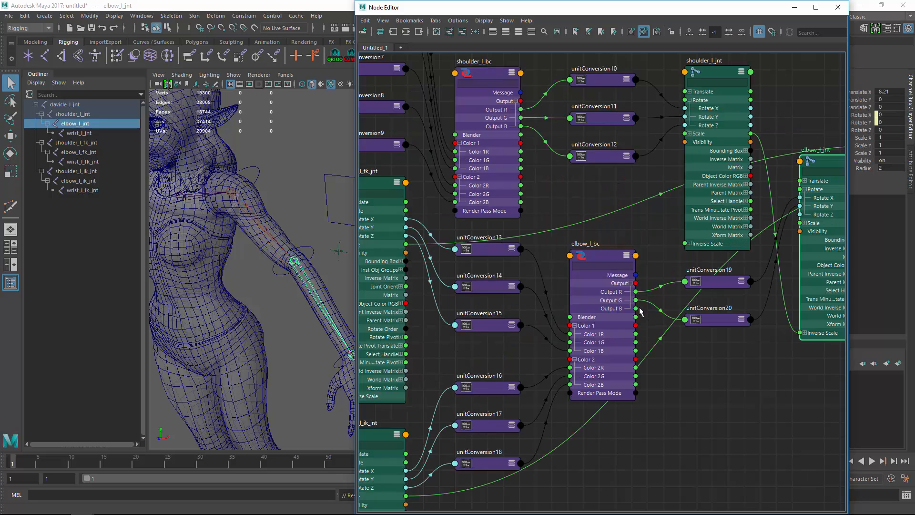
pyautogui.moveTo(636, 308); pyautogui.dragTo(799, 214)
pyautogui.keyDown('alt'); pyautogui.moveTo(775, 217); pyautogui.dragTo(478, 224, button='middle'); pyautogui.keyUp('alt')
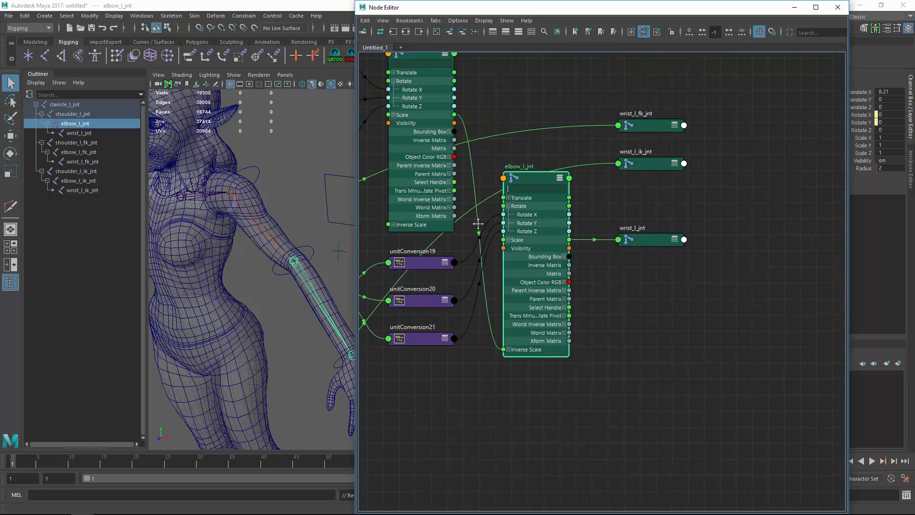
# Step: Find the stray wrist_l_bc node in the full graph and move it beside the wrist joint nodes
pyautogui.click(742, 153)
pyautogui.keyDown('alt'); pyautogui.moveTo(610, 249); pyautogui.dragTo(447, 280, button='right'); pyautogui.keyUp('alt')
pyautogui.keyDown('alt'); pyautogui.moveTo(477, 269); pyautogui.dragTo(615, 243, button='middle'); pyautogui.keyUp('alt')
pyautogui.press('a')
pyautogui.click(371, 493)
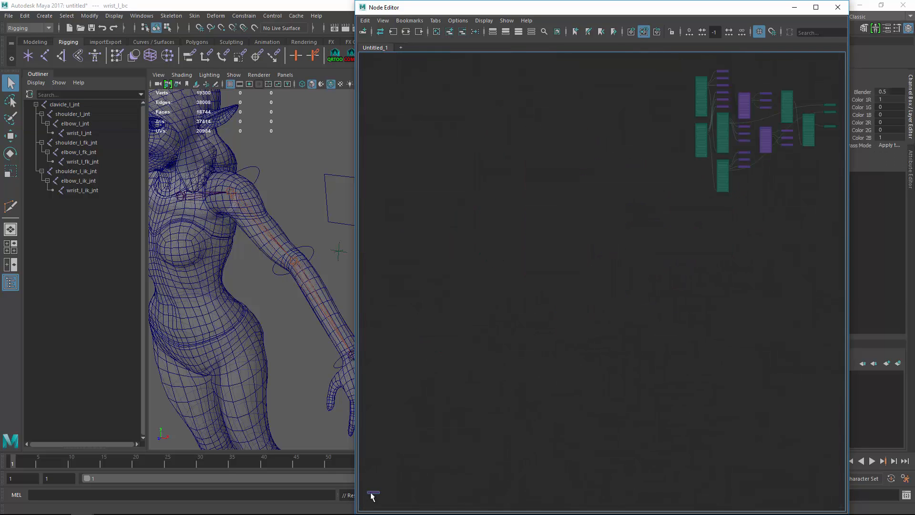
pyautogui.press('f')
pyautogui.keyDown('alt'); pyautogui.moveTo(656, 274); pyautogui.dragTo(535, 277, button='middle'); pyautogui.keyUp('alt')
pyautogui.keyDown('alt'); pyautogui.moveTo(535, 278); pyautogui.dragTo(494, 285, button='right'); pyautogui.keyUp('alt')
pyautogui.moveTo(494, 285); pyautogui.dragTo(656, 214)
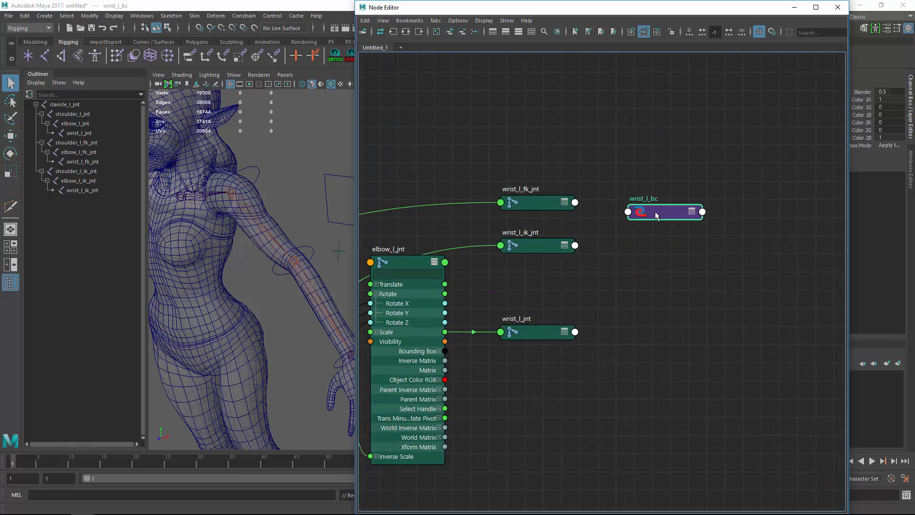
# Step: Show all attributes of the wrist nodes, then expand Rotate of wrist_l_fk_jnt and Color 1 of wrist_l_bc
pyautogui.moveTo(691, 138); pyautogui.dragTo(547, 323)
pyautogui.press('3')
pyautogui.click(634, 310)
pyautogui.moveTo(543, 203); pyautogui.dragTo(540, 157)
pyautogui.click(501, 166)
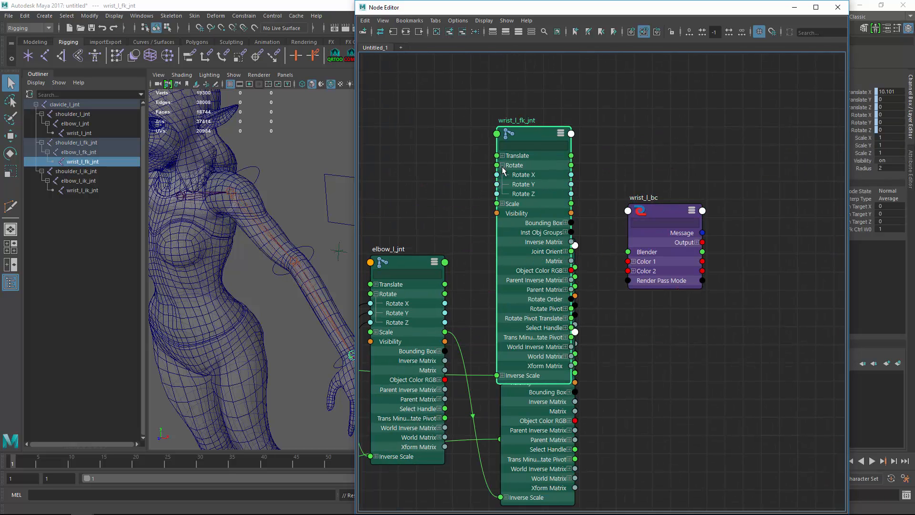
pyautogui.click(633, 261)
# Step: Connect wrist_l_fk_jnt's Rotate X, Y and Z to Color 1R, 1G and 1B of wrist_l_bc
pyautogui.moveTo(626, 270); pyautogui.dragTo(628, 270)
pyautogui.press('f')
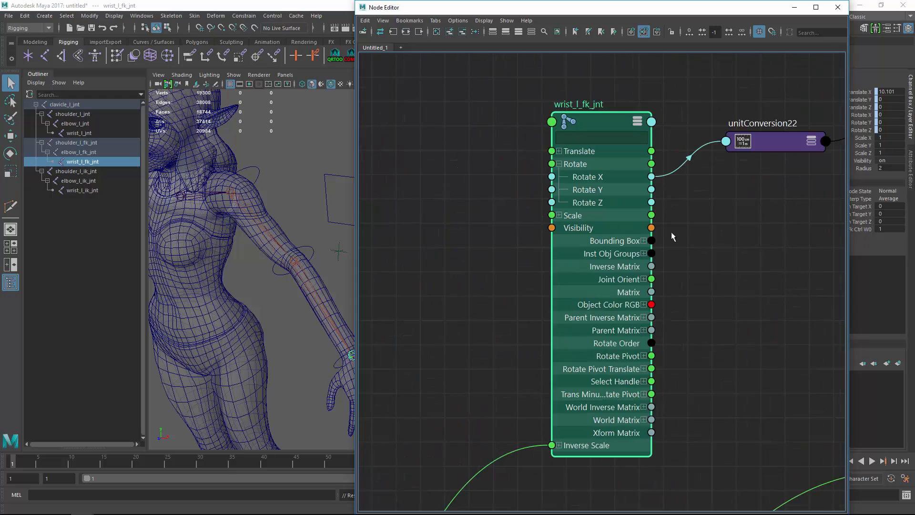
pyautogui.keyDown('alt'); pyautogui.moveTo(672, 234); pyautogui.dragTo(495, 334, button='middle'); pyautogui.keyUp('alt')
pyautogui.moveTo(476, 292); pyautogui.dragTo(723, 216)
pyautogui.press('f')
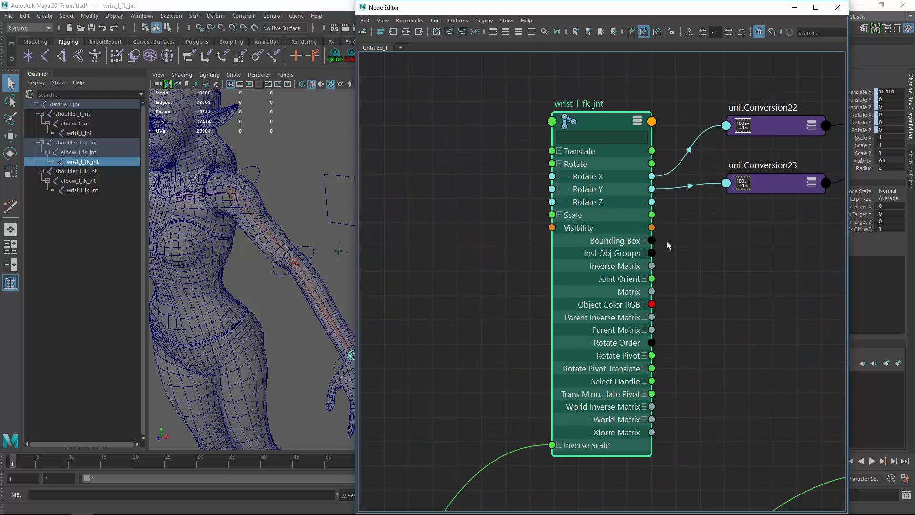
pyautogui.scroll(3, 528, 261)
pyautogui.moveTo(504, 235); pyautogui.dragTo(729, 167)
pyautogui.keyDown('alt'); pyautogui.moveTo(636, 288); pyautogui.dragTo(683, 257, button='right'); pyautogui.keyUp('alt')
pyautogui.press('f')
# Step: Move wrist_l_ik_jnt into the space below wrist_l_bc, and expand its Rotate and Color 2 of wrist_l_bc
pyautogui.moveTo(625, 216); pyautogui.dragTo(524, 301)
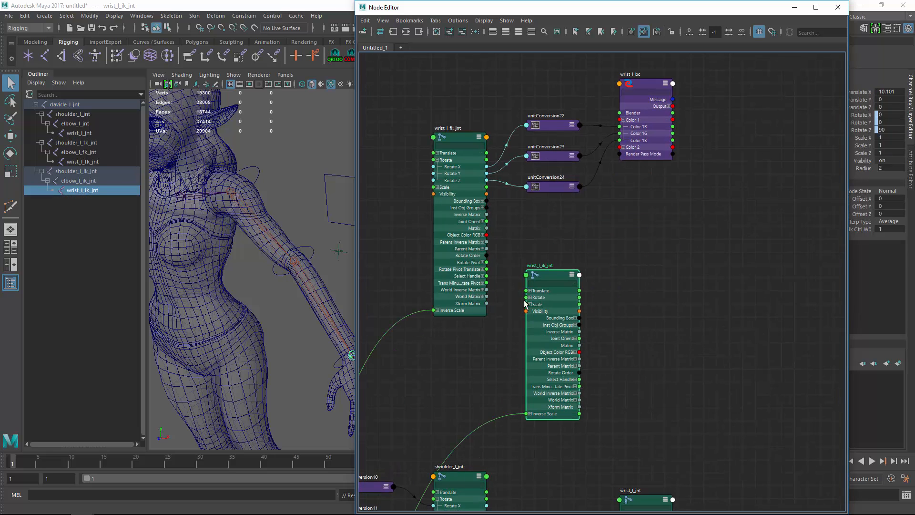
pyautogui.click(529, 298)
pyautogui.moveTo(605, 207); pyautogui.dragTo(620, 147)
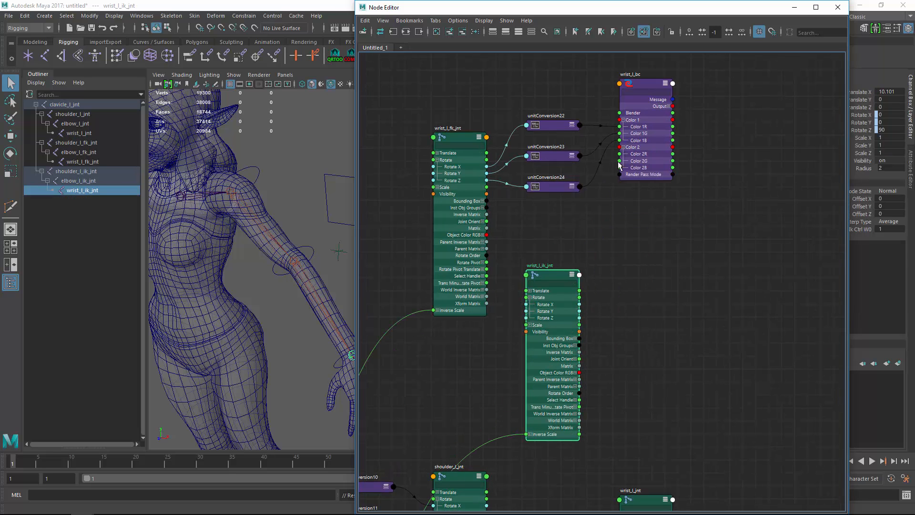
# Step: Connect wrist_l_ik_jnt's Rotate X, Y and Z to Color 2R, 2G and 2B of wrist_l_bc
pyautogui.click(621, 154)
pyautogui.press('f')
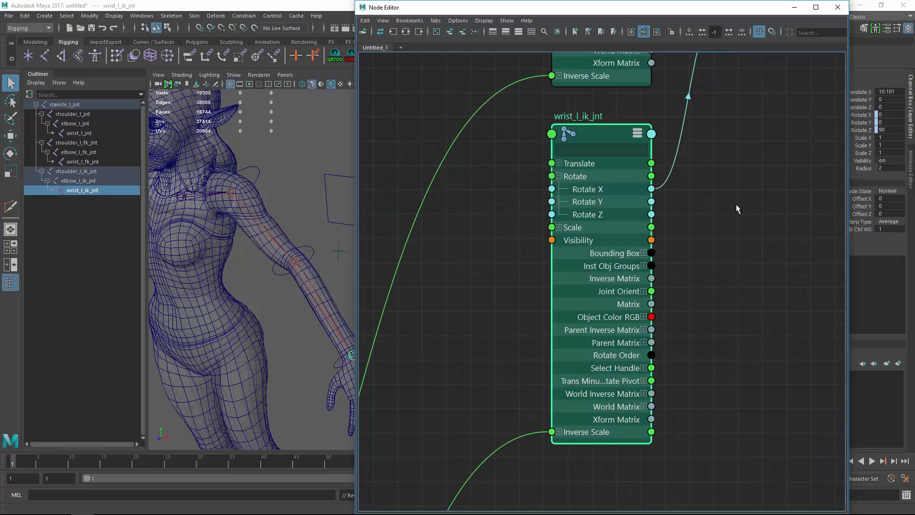
pyautogui.keyDown('alt'); pyautogui.moveTo(735, 204); pyautogui.dragTo(670, 193, button='right'); pyautogui.keyUp('alt')
pyautogui.keyDown('alt'); pyautogui.moveTo(671, 193); pyautogui.dragTo(640, 239, button='middle'); pyautogui.keyUp('alt')
pyautogui.click(756, 111)
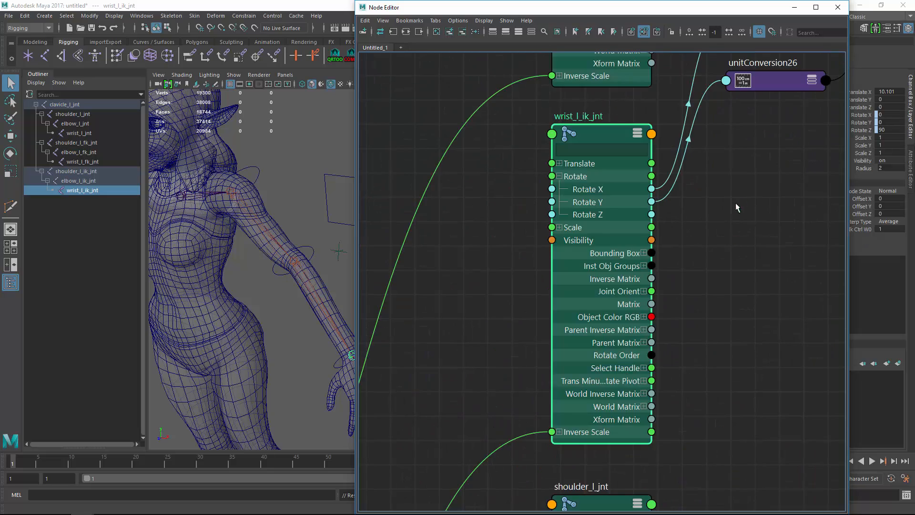
pyautogui.keyDown('alt'); pyautogui.moveTo(736, 202); pyautogui.dragTo(675, 234, button='right'); pyautogui.keyUp('alt')
pyautogui.keyDown('alt'); pyautogui.moveTo(676, 234); pyautogui.dragTo(610, 287, button='middle'); pyautogui.keyUp('alt')
pyautogui.click(769, 119)
pyautogui.press('f')
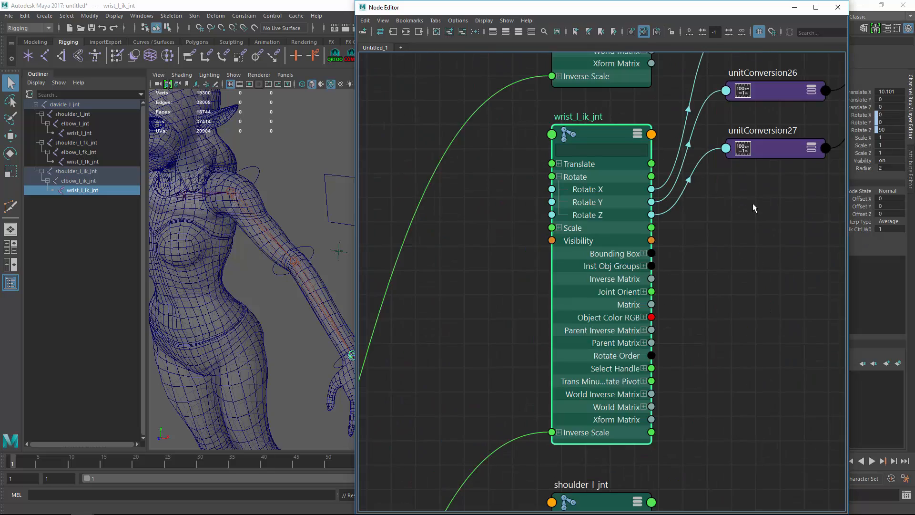
pyautogui.keyDown('alt'); pyautogui.moveTo(753, 206); pyautogui.dragTo(686, 191, button='right'); pyautogui.keyUp('alt')
# Step: Move wrist_l_jnt next to wrist_l_bc, and expand the joint's Rotate and the blend node's Output
pyautogui.keyDown('alt'); pyautogui.moveTo(576, 278); pyautogui.dragTo(411, 279, button='middle'); pyautogui.keyUp('alt')
pyautogui.moveTo(563, 315); pyautogui.dragTo(595, 101)
pyautogui.press('f')
pyautogui.click(558, 214)
pyautogui.click(494, 208)
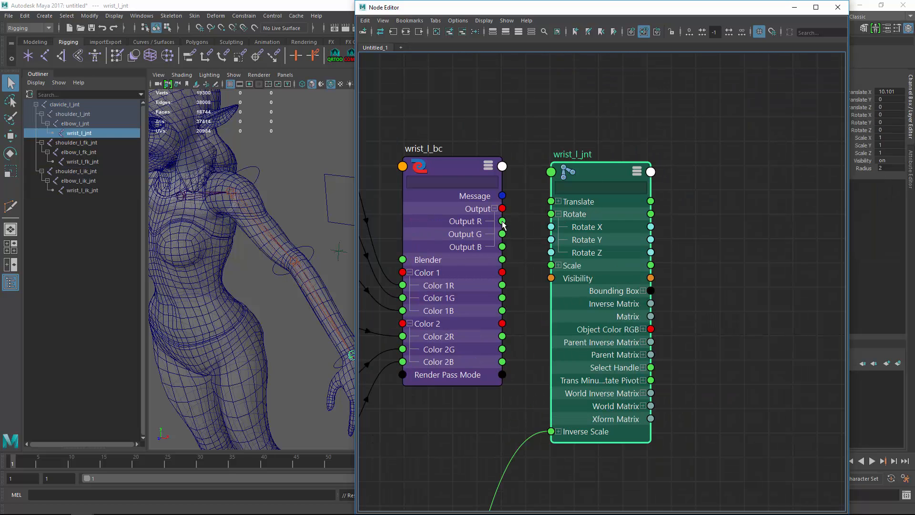
# Step: Connect wrist_l_bc's Output R, G and B to Rotate X, Y and Z of wrist_l_jnt
pyautogui.moveTo(502, 221); pyautogui.dragTo(551, 227)
pyautogui.keyDown('alt'); pyautogui.moveTo(666, 217); pyautogui.dragTo(560, 253, button='right'); pyautogui.keyUp('alt')
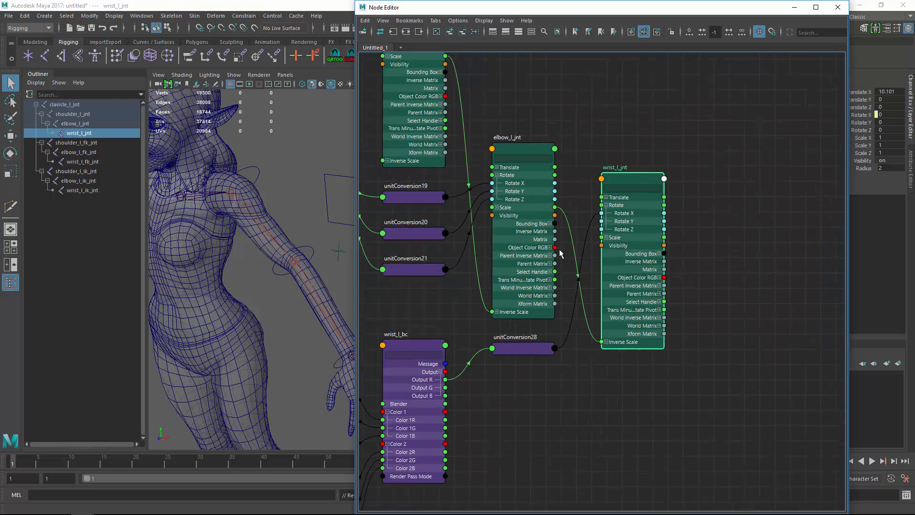
pyautogui.moveTo(451, 383); pyautogui.dragTo(603, 219)
pyautogui.keyDown('alt'); pyautogui.moveTo(741, 311); pyautogui.dragTo(523, 322, button='middle'); pyautogui.keyUp('alt')
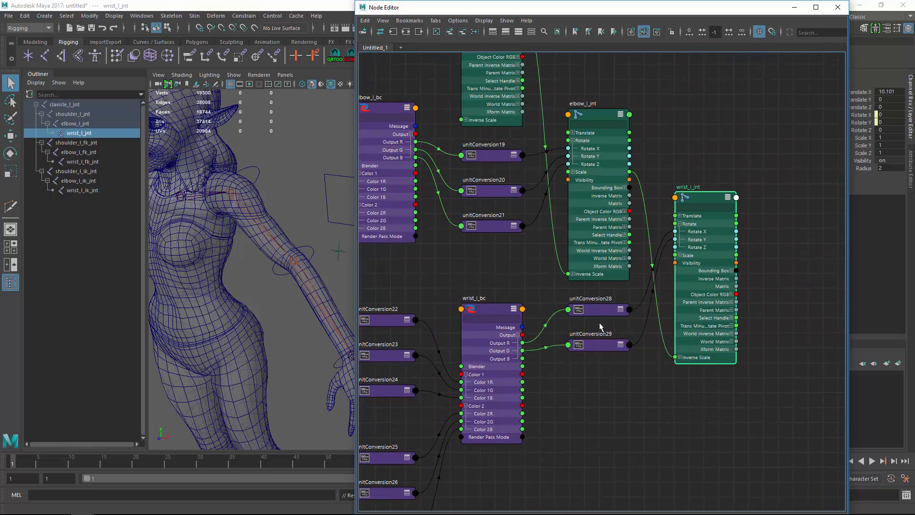
pyautogui.moveTo(523, 358); pyautogui.dragTo(675, 247)
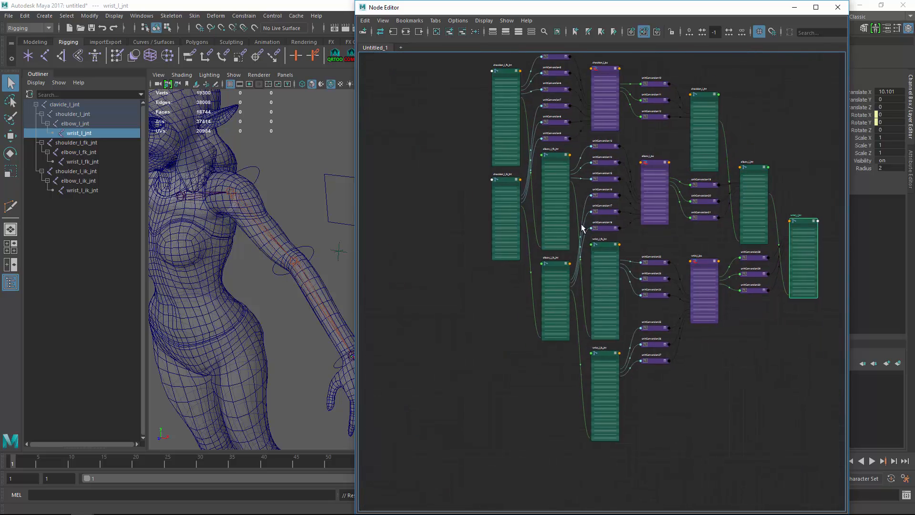
# Step: Uncover the viewport, select the ikFk_switch_ctrl curve and add it from the full Outliner list to the node graph
pyautogui.moveTo(347, 169); pyautogui.dragTo(381, 171)
pyautogui.click(328, 204)
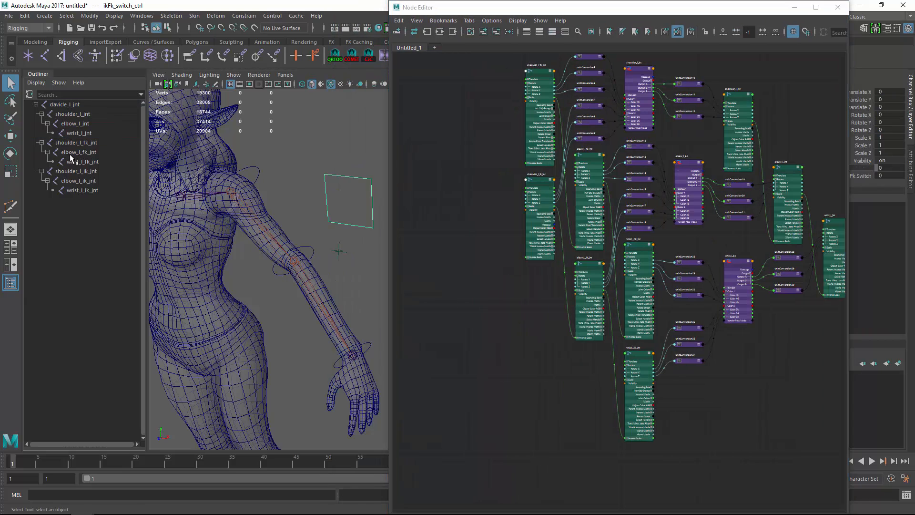
pyautogui.click(29, 94)
pyautogui.moveTo(69, 305); pyautogui.dragTo(518, 327, button='middle')
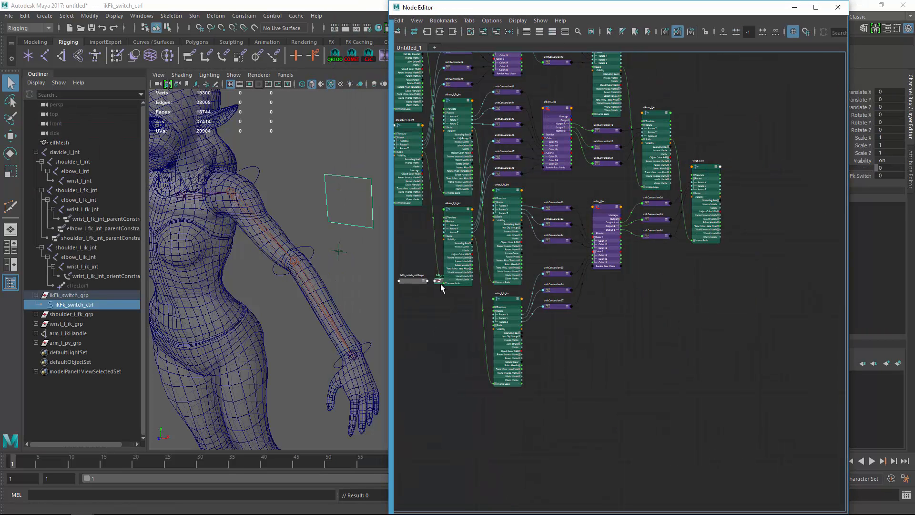
# Step: Show all attributes of ikFk_switch_ctrl and move its node up beside shoulder_l_bc
pyautogui.keyDown('alt'); pyautogui.moveTo(551, 149); pyautogui.dragTo(577, 329, button='middle'); pyautogui.keyUp('alt')
pyautogui.scroll(2, 578, 328)
pyautogui.press('3')
pyautogui.moveTo(586, 239); pyautogui.dragTo(491, 94)
pyautogui.keyDown('alt'); pyautogui.moveTo(543, 123); pyautogui.dragTo(593, 236, button='middle'); pyautogui.keyUp('alt')
pyautogui.moveTo(553, 222); pyautogui.dragTo(513, 305)
pyautogui.keyDown('alt'); pyautogui.moveTo(513, 292); pyautogui.dragTo(514, 140, button='middle'); pyautogui.keyUp('alt')
pyautogui.moveTo(524, 157); pyautogui.dragTo(513, 140)
pyautogui.keyDown('alt'); pyautogui.moveTo(546, 141); pyautogui.dragTo(572, 230, button='middle'); pyautogui.keyUp('alt')
pyautogui.keyDown('alt'); pyautogui.moveTo(572, 230); pyautogui.dragTo(667, 231, button='right'); pyautogui.keyUp('alt')
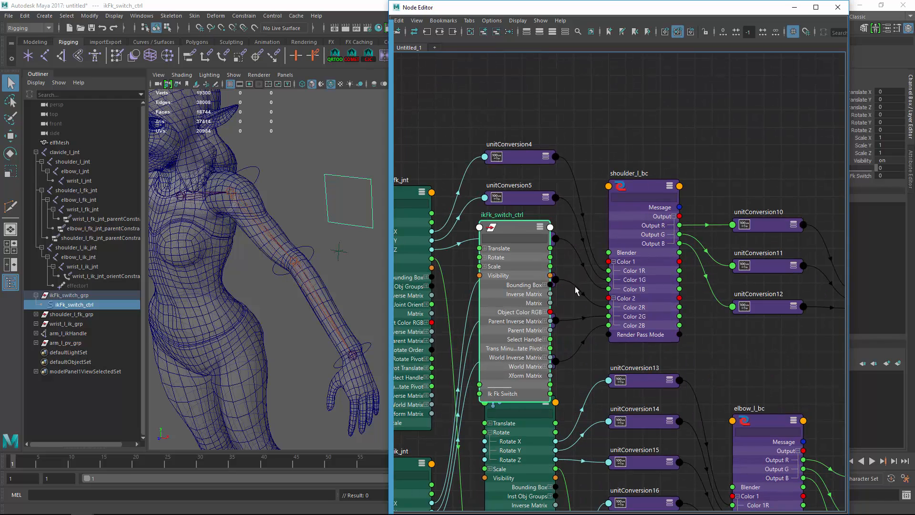
# Step: Connect ikFk_switch_ctrl's Ik Fk Switch to Blender of shoulder_l_bc and elbow_l_bc, and move the control node down toward wrist_l_bc
pyautogui.moveTo(609, 250); pyautogui.dragTo(609, 252)
pyautogui.keyDown('alt'); pyautogui.moveTo(696, 327); pyautogui.dragTo(631, 230, button='middle'); pyautogui.keyUp('alt')
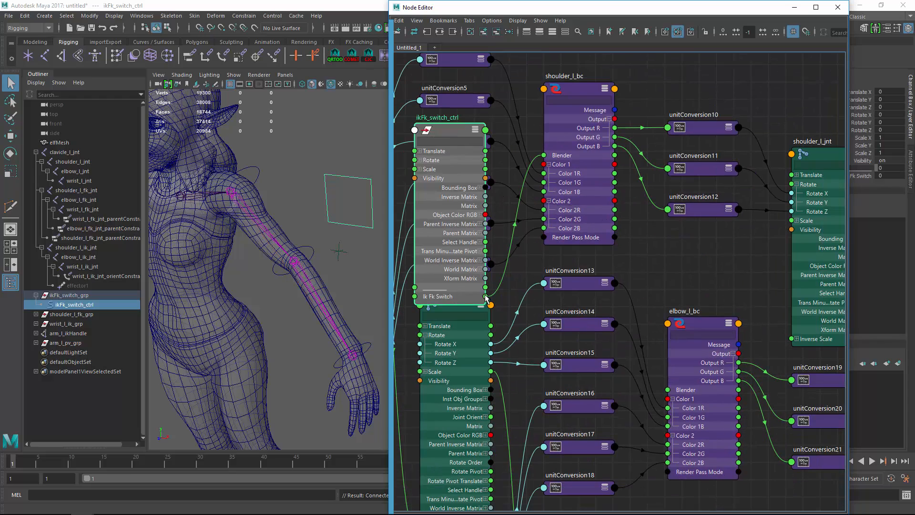
pyautogui.moveTo(485, 296); pyautogui.dragTo(664, 398)
pyautogui.moveTo(465, 135); pyautogui.dragTo(598, 327)
pyautogui.keyDown('alt'); pyautogui.moveTo(668, 461); pyautogui.dragTo(621, 191, button='middle'); pyautogui.keyUp('alt')
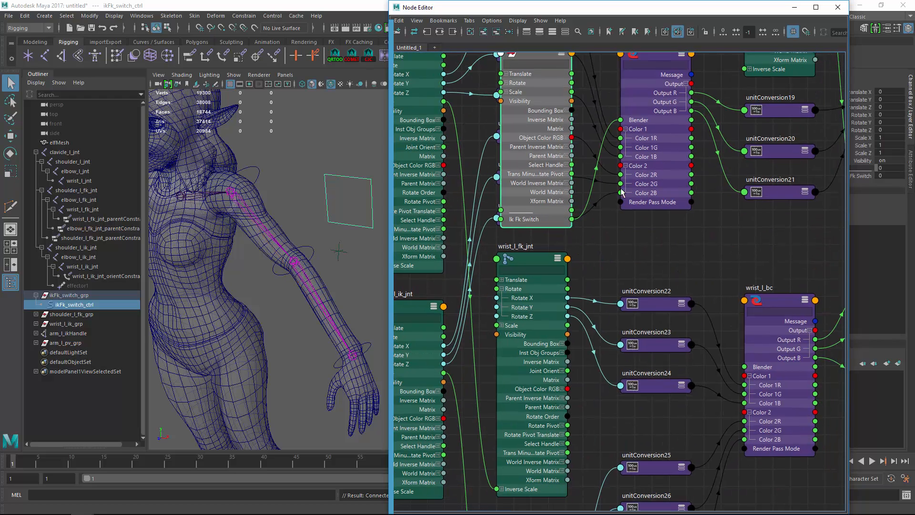
# Step: Connect ikFk_switch_ctrl's Ik Fk Switch to Blender of wrist_l_bc and move the control node clear of the joint network
pyautogui.moveTo(572, 220); pyautogui.dragTo(744, 367)
pyautogui.keyDown('alt'); pyautogui.moveTo(658, 288); pyautogui.dragTo(469, 151, button='right'); pyautogui.keyUp('alt')
pyautogui.keyDown('alt'); pyautogui.moveTo(469, 150); pyautogui.dragTo(578, 206, button='middle'); pyautogui.keyUp('alt')
pyautogui.moveTo(707, 242); pyautogui.dragTo(468, 107)
pyautogui.keyDown('alt'); pyautogui.moveTo(528, 150); pyautogui.dragTo(543, 137, button='middle'); pyautogui.keyUp('alt')
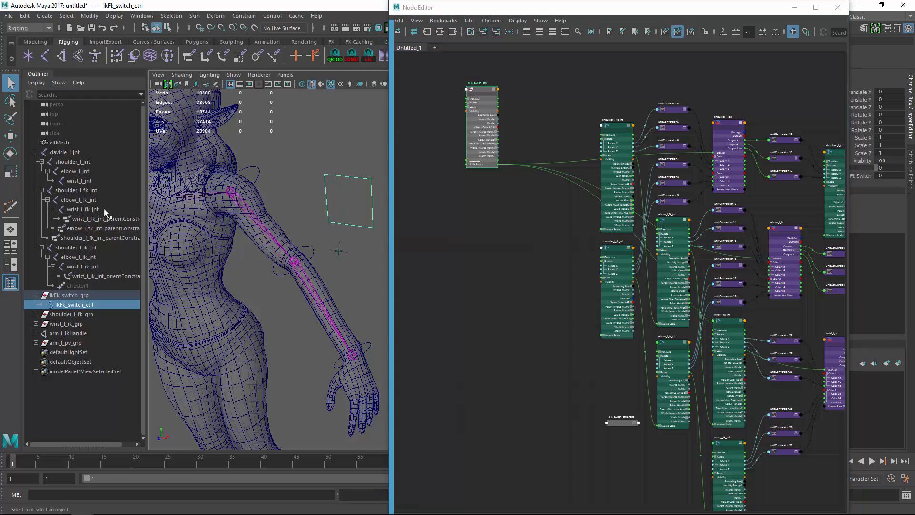
# Step: Add shoulder_l_fk_ctrl, elbow_l_fk_ctrl and wrist_l_fk_ctrl to the ikFk_switch_ctrl selection and graph these four controls on their own with all attributes
pyautogui.keyDown('shift'); pyautogui.click(35, 314); pyautogui.keyUp('shift')
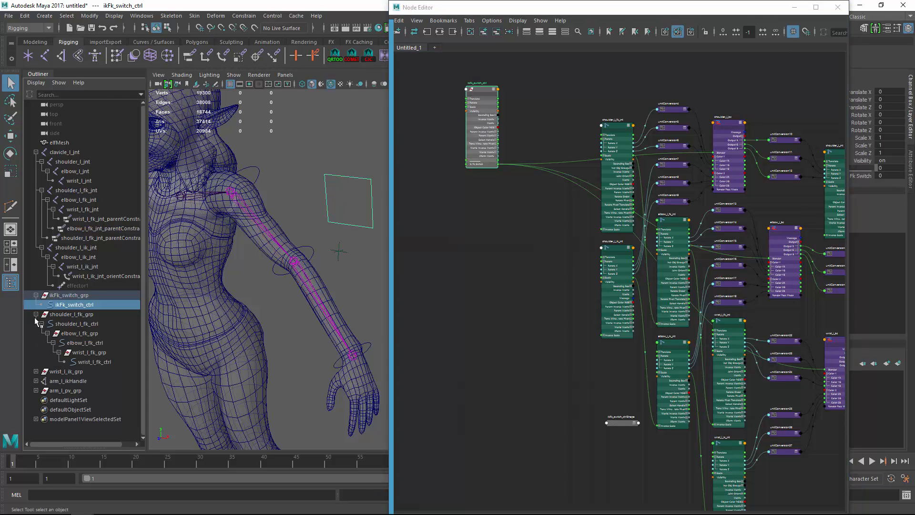
pyautogui.keyDown('ctrl'); pyautogui.click(82, 323); pyautogui.keyUp('ctrl')
pyautogui.keyDown('ctrl'); pyautogui.click(86, 342); pyautogui.keyUp('ctrl')
pyautogui.keyDown('ctrl'); pyautogui.click(95, 361); pyautogui.keyUp('ctrl')
pyautogui.click(495, 34)
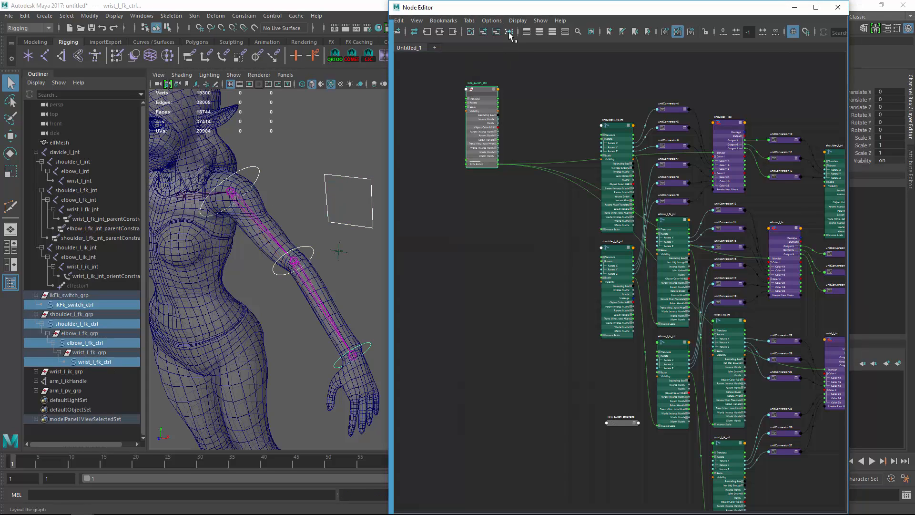
pyautogui.click(469, 32)
pyautogui.moveTo(77, 305); pyautogui.dragTo(531, 261, button='middle')
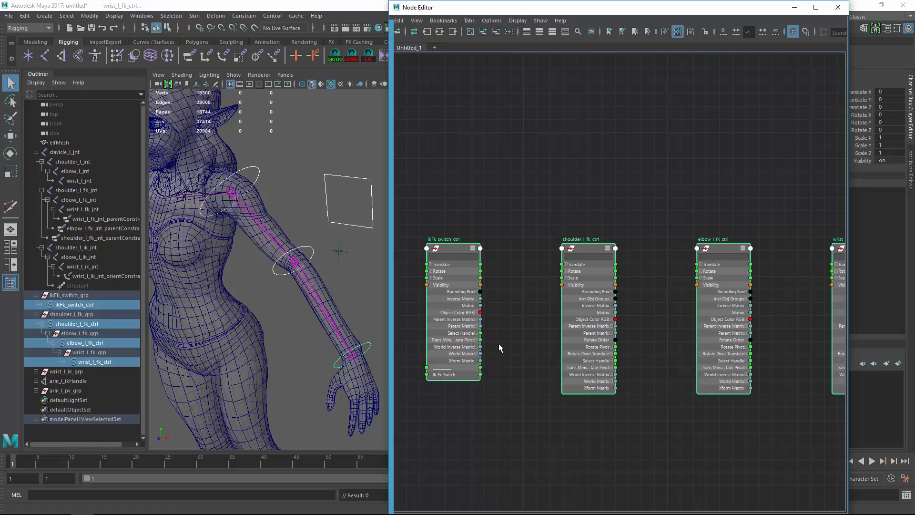
# Step: Connect ikFk_switch_ctrl's Ik Fk Switch to Visibility of shoulder_l_fk_ctrl, elbow_l_fk_ctrl and wrist_l_fk_ctrl
pyautogui.moveTo(480, 374); pyautogui.dragTo(561, 285)
pyautogui.moveTo(480, 374); pyautogui.dragTo(697, 285)
pyautogui.keyDown('alt'); pyautogui.moveTo(679, 324); pyautogui.dragTo(610, 273, button='middle'); pyautogui.keyUp('alt')
pyautogui.moveTo(756, 233); pyautogui.dragTo(757, 233)
pyautogui.keyDown('alt'); pyautogui.moveTo(551, 241); pyautogui.dragTo(675, 196, button='middle'); pyautogui.keyUp('alt')
# Step: Expand wrist_l_ik_grp and add wrist_l_ik_ctrl to the node graph below the FK controls
pyautogui.click(347, 176)
pyautogui.click(335, 361)
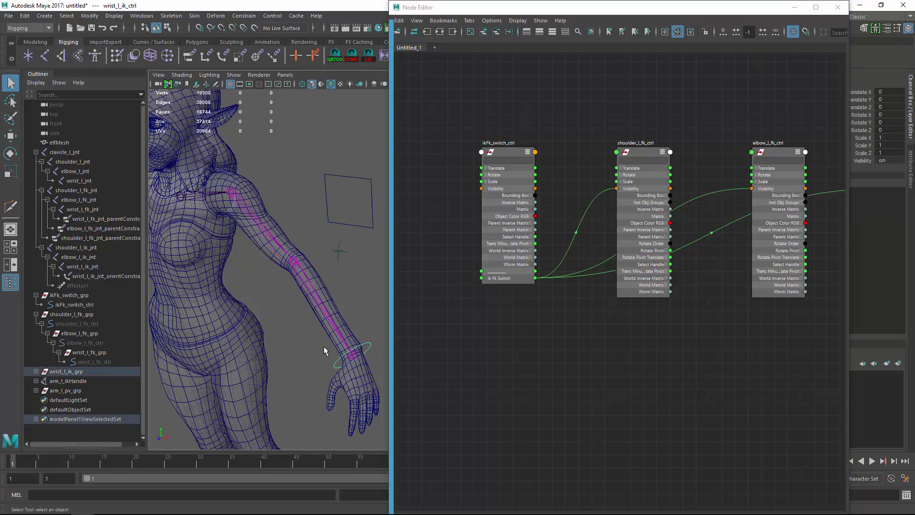
pyautogui.click(36, 371)
pyautogui.moveTo(77, 382); pyautogui.dragTo(554, 384, button='middle')
# Step: Create a reverse node, rename it arm_l_rev and show all its attributes
pyautogui.click(500, 343)
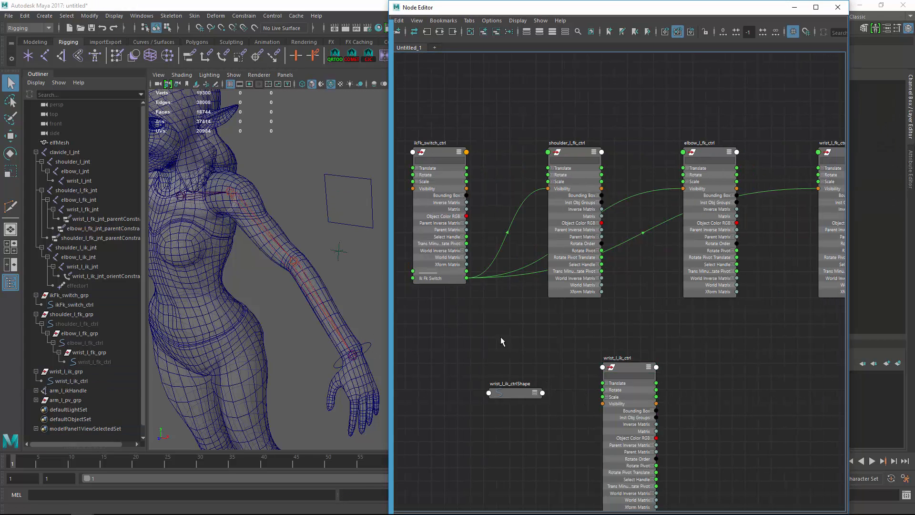
pyautogui.press('Tab')
pyautogui.write('reverse')
pyautogui.press('Return')
pyautogui.doubleClick(496, 333)
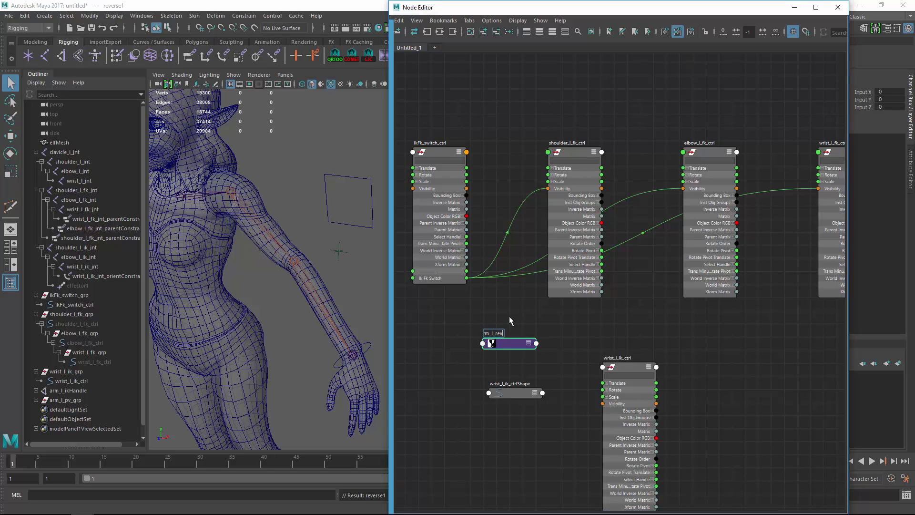
pyautogui.write('3')
pyautogui.click(503, 347)
pyautogui.press('3')
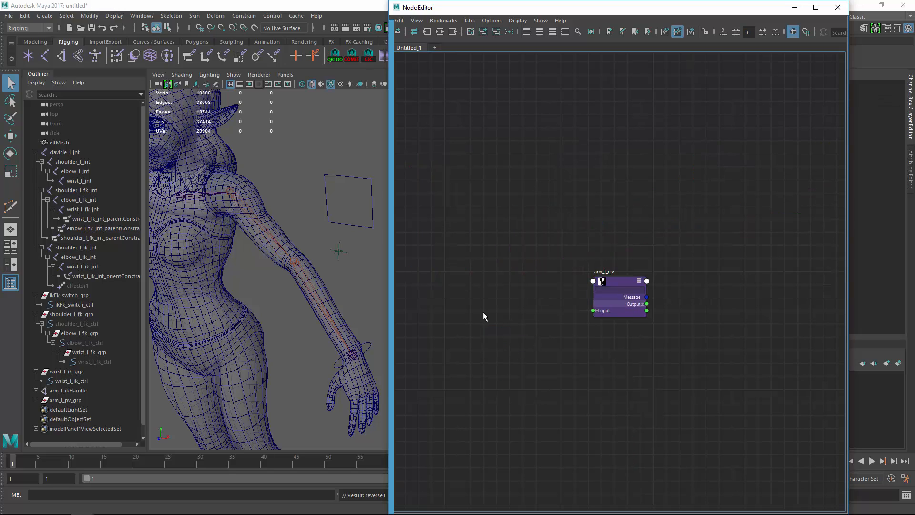
# Step: Select wrist_l_ik_ctrl and ikFk_switch_ctrl and add both to the node graph beside arm_l_rev
pyautogui.click(369, 344)
pyautogui.keyDown('shift'); pyautogui.click(350, 225); pyautogui.keyUp('shift')
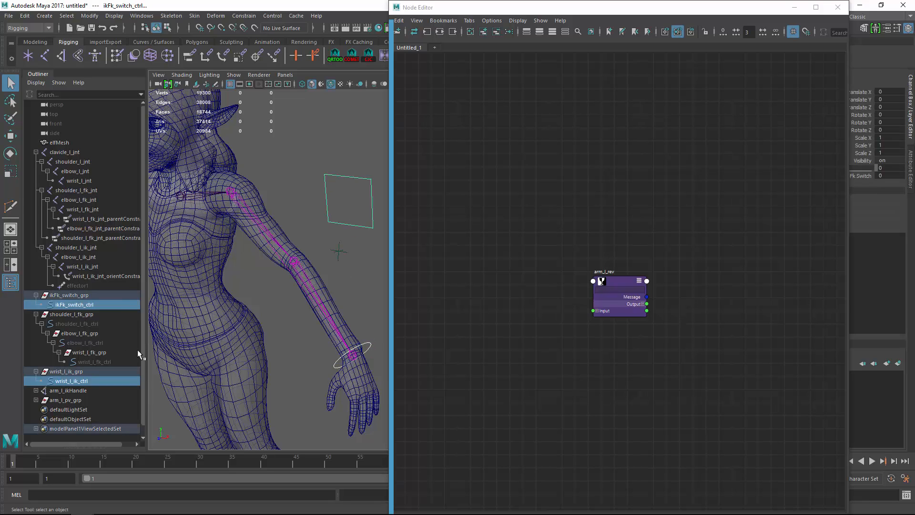
pyautogui.click(622, 280)
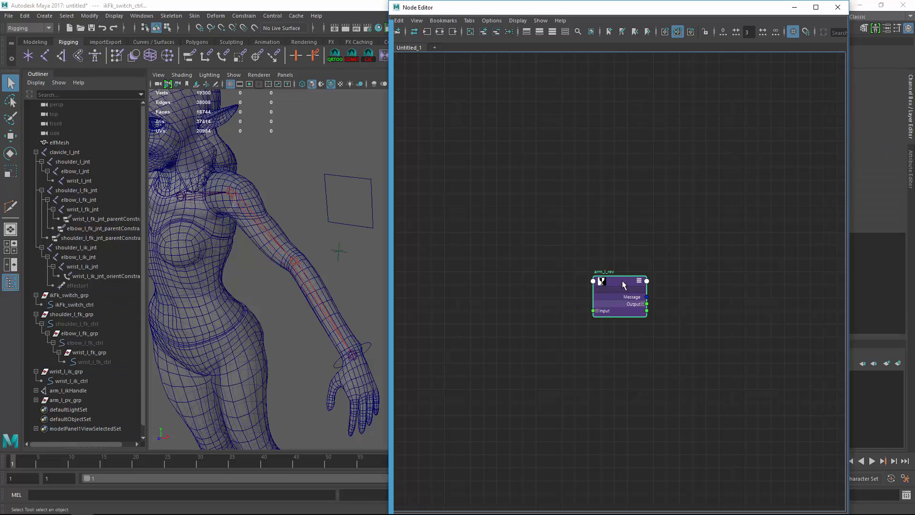
pyautogui.click(370, 340)
pyautogui.keyDown('shift'); pyautogui.click(371, 215); pyautogui.keyUp('shift')
pyautogui.moveTo(73, 304); pyautogui.dragTo(574, 220, button='middle')
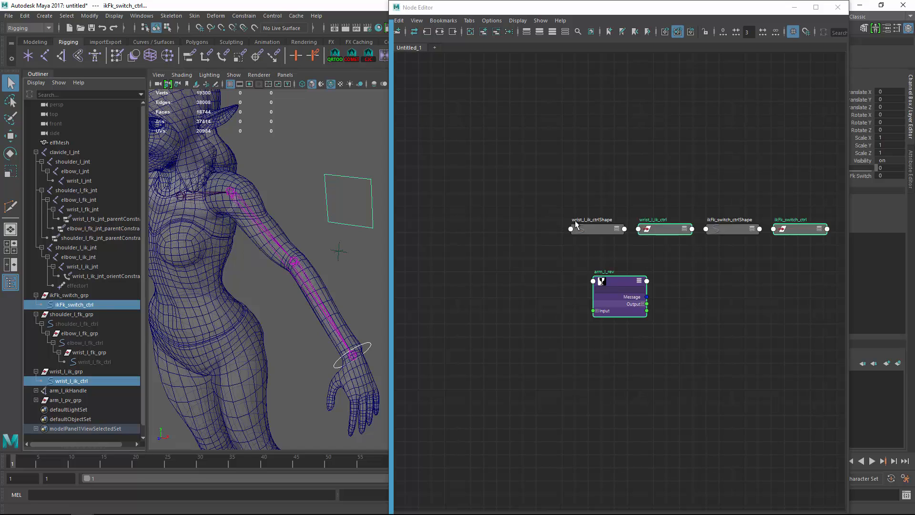
# Step: Show all attributes of wrist_l_ik_ctrl and arrange ikFk_switch_ctrl and wrist_l_ik_ctrl on either side of arm_l_rev
pyautogui.keyDown('alt'); pyautogui.moveTo(660, 275); pyautogui.dragTo(573, 285, button='middle'); pyautogui.keyUp('alt')
pyautogui.click(616, 205)
pyautogui.click(583, 238)
pyautogui.press('3')
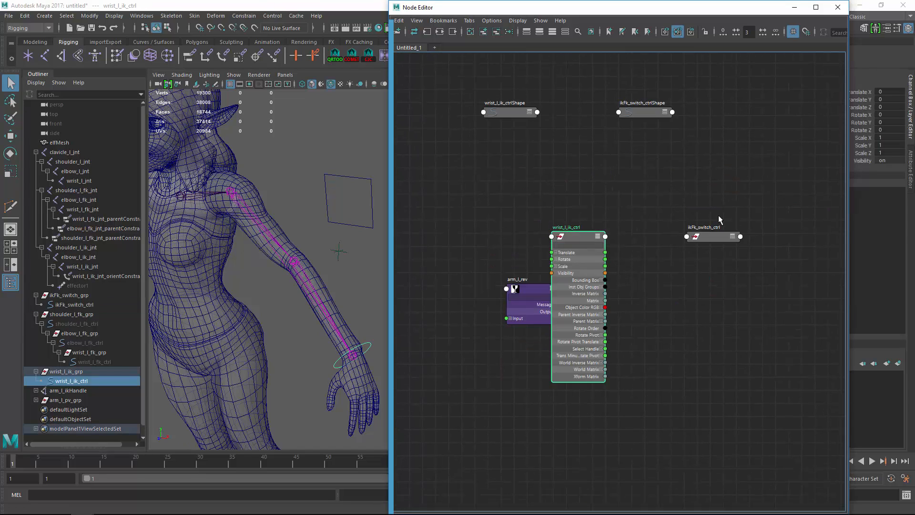
pyautogui.click(716, 231)
pyautogui.press('BackSpace')
pyautogui.press('BackSpace')
pyautogui.moveTo(577, 235); pyautogui.dragTo(644, 262)
pyautogui.moveTo(710, 235); pyautogui.dragTo(398, 248)
pyautogui.keyDown('alt'); pyautogui.moveTo(397, 249); pyautogui.dragTo(516, 176, button='middle'); pyautogui.keyUp('alt')
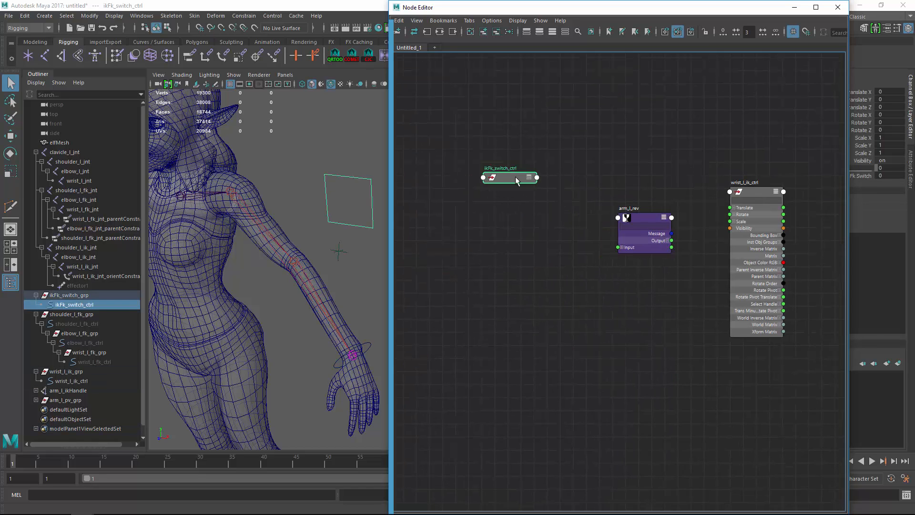
# Step: Show all attributes of ikFk_switch_ctrl and connect its Ik Fk Switch to Input X of arm_l_rev
pyautogui.press('3')
pyautogui.keyDown('alt'); pyautogui.moveTo(588, 233); pyautogui.dragTo(557, 256, button='middle'); pyautogui.keyUp('alt')
pyautogui.click(592, 268)
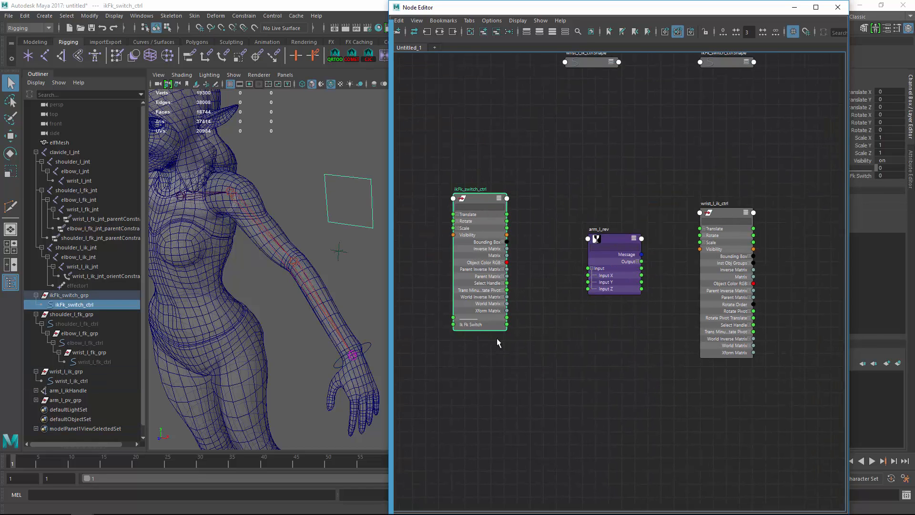
pyautogui.moveTo(587, 279); pyautogui.dragTo(588, 275)
# Step: Connect arm_l_rev's Output X to Visibility of wrist_l_ik_ctrl and close the Node Editor
pyautogui.keyDown('alt'); pyautogui.moveTo(670, 278); pyautogui.dragTo(630, 280, button='middle'); pyautogui.keyUp('alt')
pyautogui.scroll(2, 630, 281)
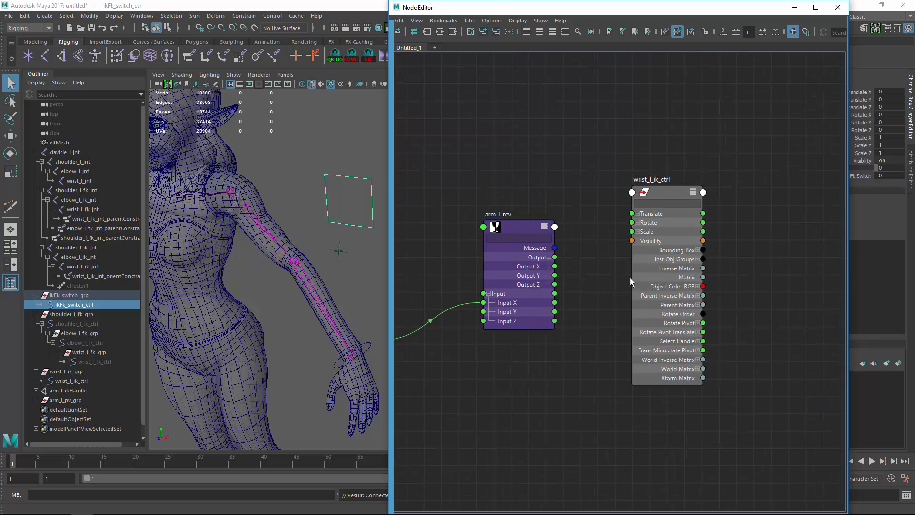
pyautogui.moveTo(554, 265); pyautogui.dragTo(632, 240)
pyautogui.scroll(-1, 576, 250)
pyautogui.keyDown('alt'); pyautogui.moveTo(576, 249); pyautogui.dragTo(617, 235, button='middle'); pyautogui.keyUp('alt')
pyautogui.click(835, 12)
# Step: Test control visibility by scrubbing ikFk_switch_ctrl's Ik Fk Switch value in the viewport
pyautogui.keyDown('alt'); pyautogui.moveTo(389, 200); pyautogui.dragTo(457, 205, button='middle'); pyautogui.keyUp('alt')
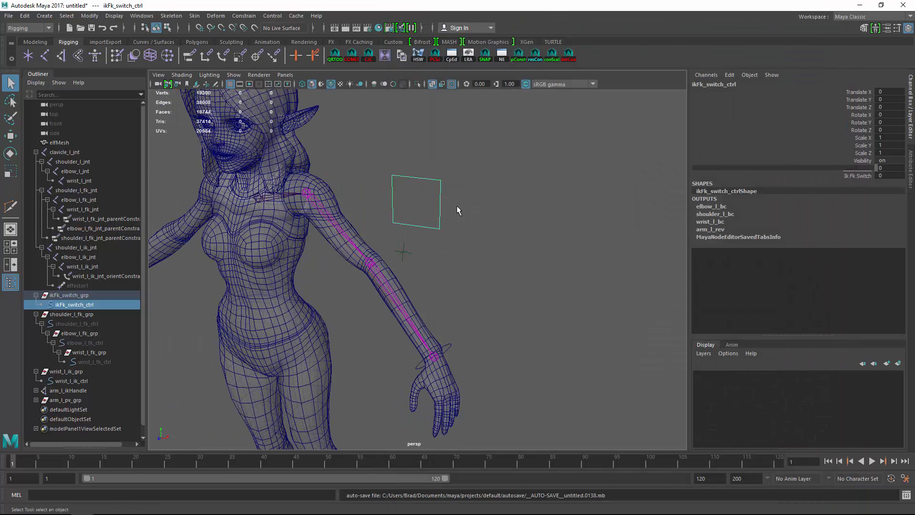
pyautogui.keyDown('alt'); pyautogui.moveTo(457, 205); pyautogui.dragTo(491, 229); pyautogui.keyUp('alt')
pyautogui.click(859, 175)
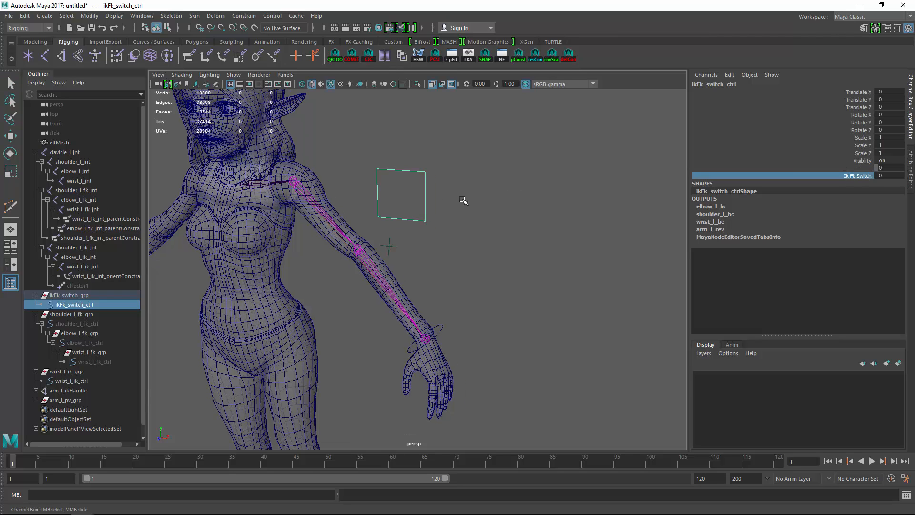
pyautogui.moveTo(464, 200); pyautogui.dragTo(542, 233, button='middle')
pyautogui.press('q')
# Step: Move wrist_l_ik_ctrl up toward the shoulder to test the IK arm bend, and select the shoulder joints for inspection
pyautogui.click(423, 321)
pyautogui.keyDown('alt'); pyautogui.moveTo(448, 305); pyautogui.dragTo(472, 299); pyautogui.keyUp('alt')
pyautogui.press('w')
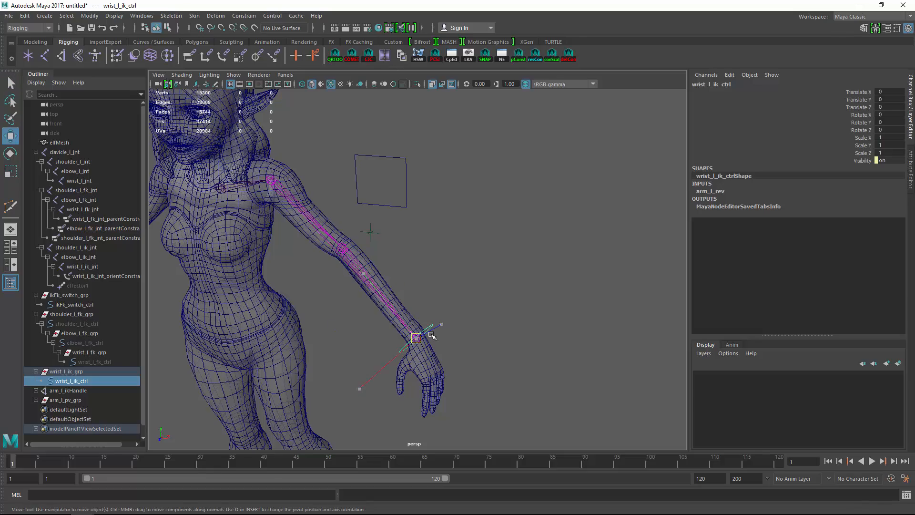
pyautogui.moveTo(416, 337); pyautogui.dragTo(389, 263)
pyautogui.press('q')
pyautogui.moveTo(295, 206); pyautogui.dragTo(304, 222)
pyautogui.keyDown('alt'); pyautogui.moveTo(304, 222); pyautogui.dragTo(353, 232, button='middle'); pyautogui.keyUp('alt')
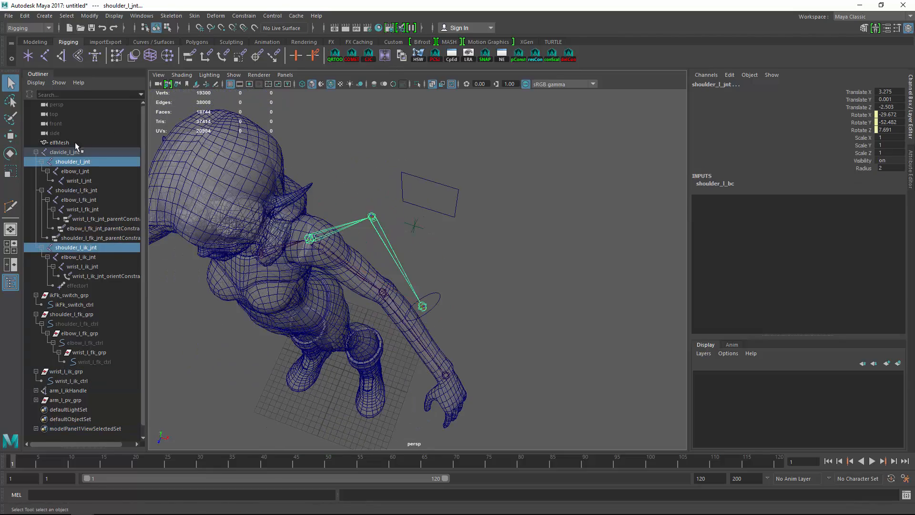
# Step: Test the elbow direction by moving arm_l_pv_ctrl up and down along its vertical axis
pyautogui.keyDown('alt'); pyautogui.moveTo(411, 198); pyautogui.dragTo(437, 194, button='middle'); pyautogui.keyUp('alt')
pyautogui.keyDown('alt'); pyautogui.moveTo(437, 194); pyautogui.dragTo(468, 253); pyautogui.keyUp('alt')
pyautogui.click(481, 236)
pyautogui.press('w')
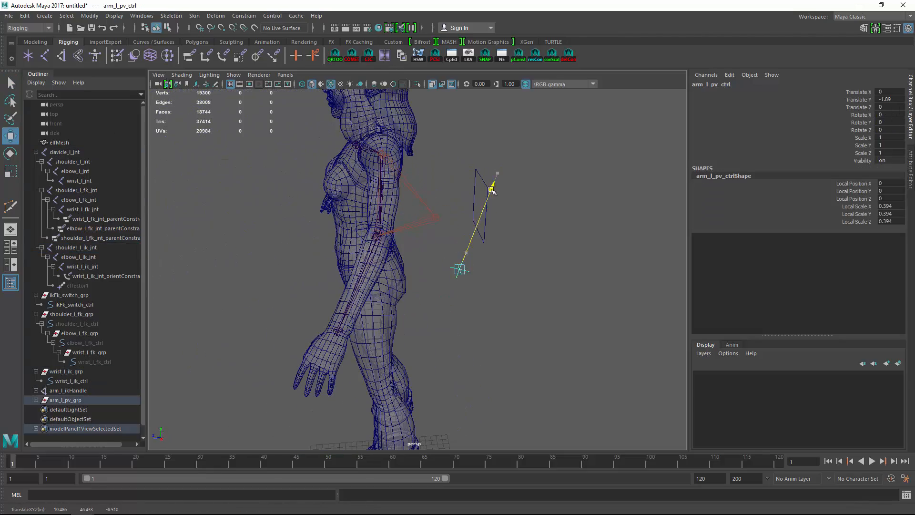
pyautogui.moveTo(494, 191); pyautogui.dragTo(455, 286)
pyautogui.keyDown('alt'); pyautogui.moveTo(455, 286); pyautogui.dragTo(389, 301); pyautogui.keyUp('alt')
pyautogui.press('q')
# Step: Select ikFk_switch_ctrl and scrub its Ik Fk Switch to 1 to test the FK mode
pyautogui.click(519, 212)
pyautogui.click(454, 185)
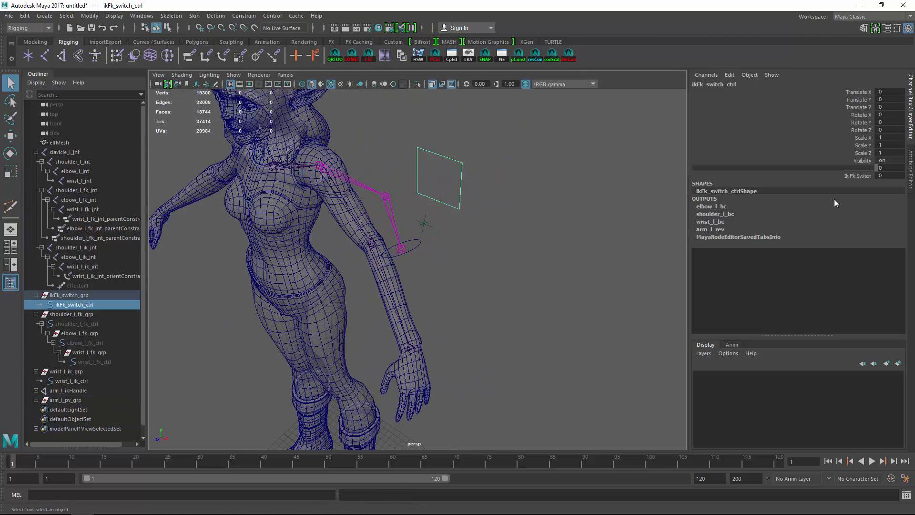
pyautogui.click(858, 175)
pyautogui.moveTo(575, 187); pyautogui.dragTo(490, 186, button='middle')
pyautogui.moveTo(527, 185); pyautogui.dragTo(553, 186, button='middle')
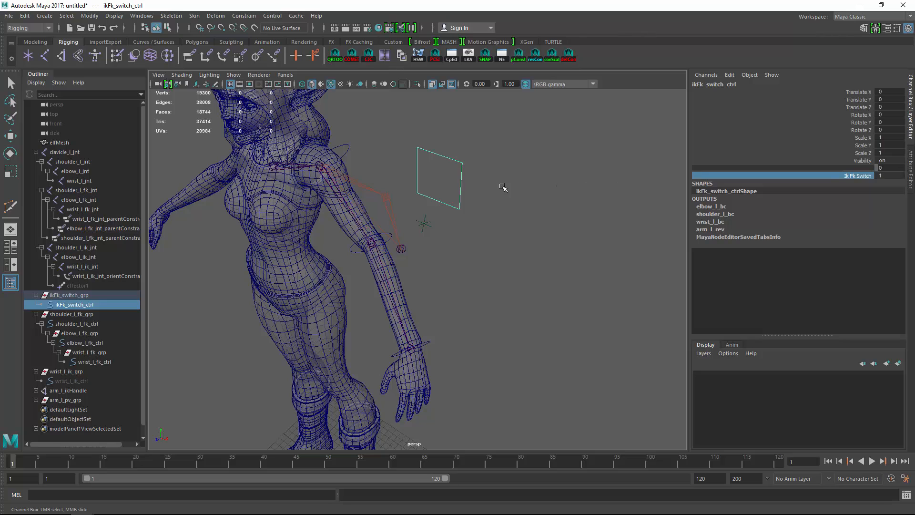
# Step: Rotate the left arm's FK controls to raise the FK chain into a test pose
pyautogui.press('q')
pyautogui.moveTo(364, 218); pyautogui.dragTo(329, 252)
pyautogui.moveTo(368, 158); pyautogui.dragTo(345, 145)
pyautogui.keyDown('alt'); pyautogui.moveTo(352, 159); pyautogui.dragTo(364, 180); pyautogui.keyUp('alt')
pyautogui.press('e')
pyautogui.press('q')
pyautogui.moveTo(509, 270); pyautogui.dragTo(487, 276)
pyautogui.click(487, 276)
pyautogui.keyDown('alt'); pyautogui.moveTo(487, 276); pyautogui.dragTo(267, 219); pyautogui.keyUp('alt')
# Step: Select ikFk_switch_ctrl again and scrub Ik Fk Switch to test the blend between the FK and IK poses
pyautogui.click(478, 208)
pyautogui.click(771, 176)
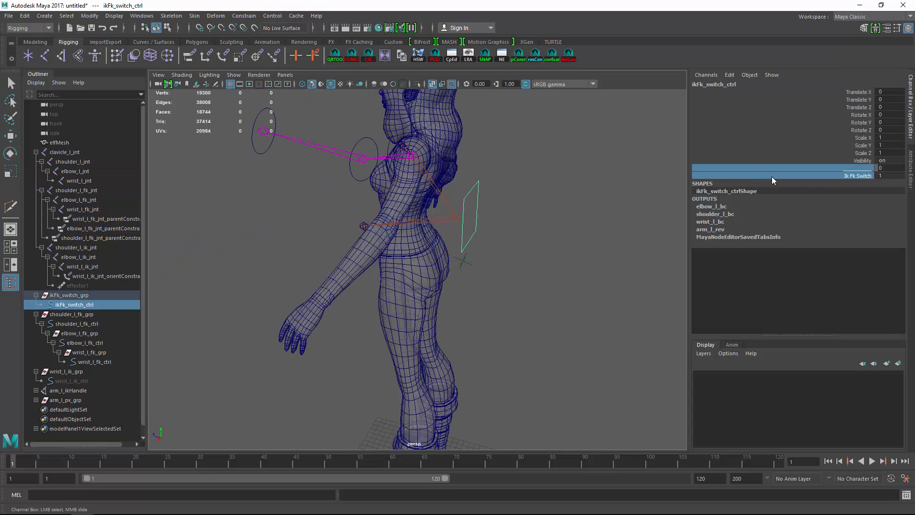
pyautogui.moveTo(545, 173); pyautogui.dragTo(498, 202, button='middle')
pyautogui.press('q')
# Step: Select the left arm's FK controls and set their Translate and Rotate values to 0
pyautogui.keyDown('alt'); pyautogui.moveTo(465, 202); pyautogui.dragTo(334, 227); pyautogui.keyUp('alt')
pyautogui.click(335, 229)
pyautogui.keyDown('shift'); pyautogui.click(554, 161); pyautogui.keyUp('shift')
pyautogui.moveTo(889, 91); pyautogui.dragTo(893, 130)
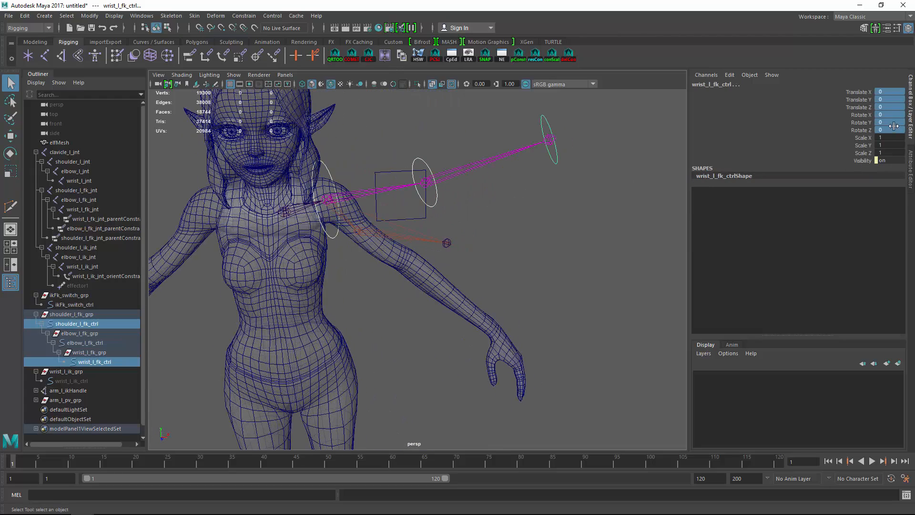
pyautogui.write('0')
pyautogui.press('Return')
# Step: Select ikFk_switch_ctrl and scrub its Ik Fk Switch back to IK mode
pyautogui.keyDown('alt'); pyautogui.moveTo(476, 234); pyautogui.dragTo(416, 248); pyautogui.keyUp('alt')
pyautogui.click(445, 221)
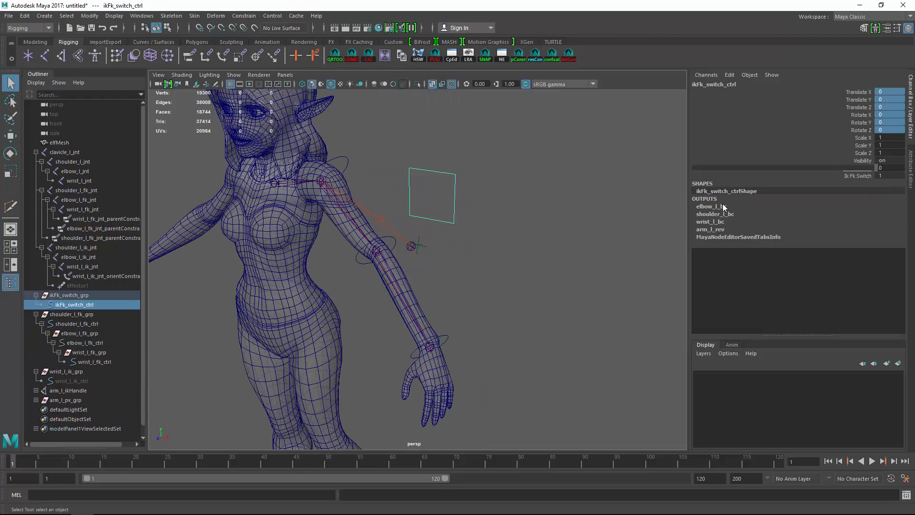
pyautogui.click(860, 173)
pyautogui.moveTo(626, 172); pyautogui.dragTo(490, 205, button='middle')
pyautogui.press('q')
# Step: Set Translate X, Y and Z of wrist_l_ik_ctrl to 0
pyautogui.click(429, 235)
pyautogui.moveTo(889, 91); pyautogui.dragTo(889, 106)
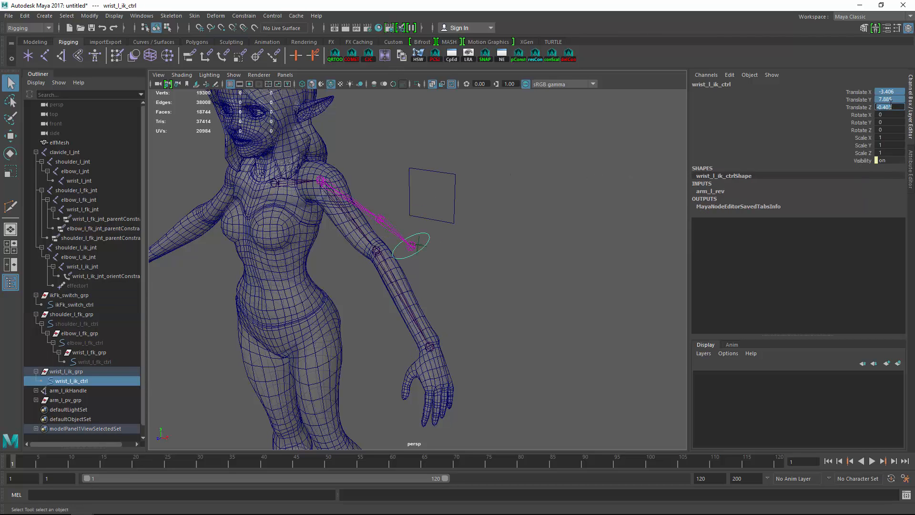
pyautogui.write('0')
pyautogui.press('Return')
pyautogui.keyDown('alt'); pyautogui.moveTo(526, 267); pyautogui.dragTo(461, 172); pyautogui.keyUp('alt')
pyautogui.click(441, 233)
pyautogui.press('w')
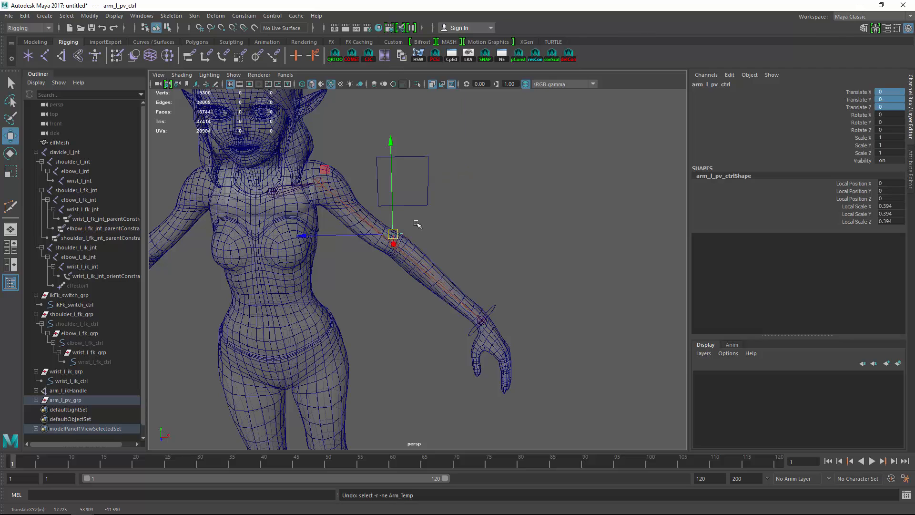
pyautogui.press('q')
pyautogui.keyDown('alt'); pyautogui.moveTo(419, 224); pyautogui.dragTo(399, 231); pyautogui.keyUp('alt')
pyautogui.click(444, 270)
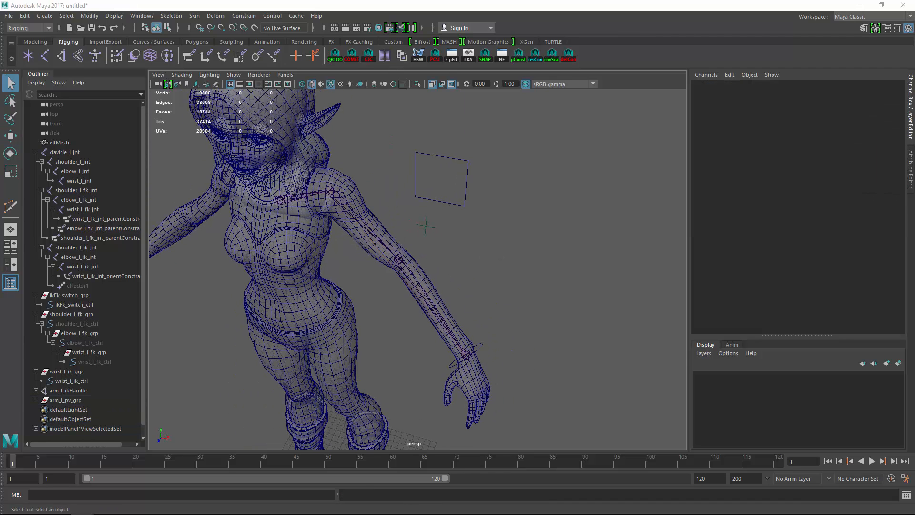